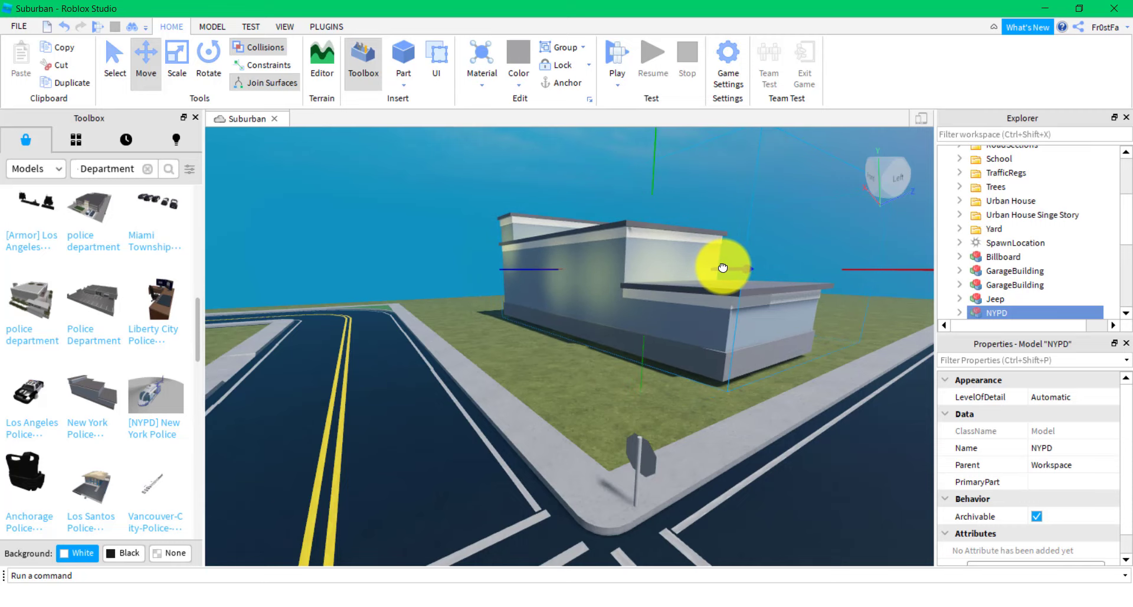
# Rotate the NYPD police station model about its vertical axis until the entrance stairs face the front road
pyautogui.moveTo(687, 324); pyautogui.dragTo(687, 324, button='right')
pyautogui.press('w')
pyautogui.moveTo(550, 346)
pyautogui.mouseDown(button='right')
pyautogui.moveTo(576, 329)
pyautogui.moveTo(372, 379)
pyautogui.moveTo(531, 377)
pyautogui.moveTo(512, 348)
pyautogui.moveTo(544, 335)
pyautogui.mouseUp(button='right')
pyautogui.press('f')
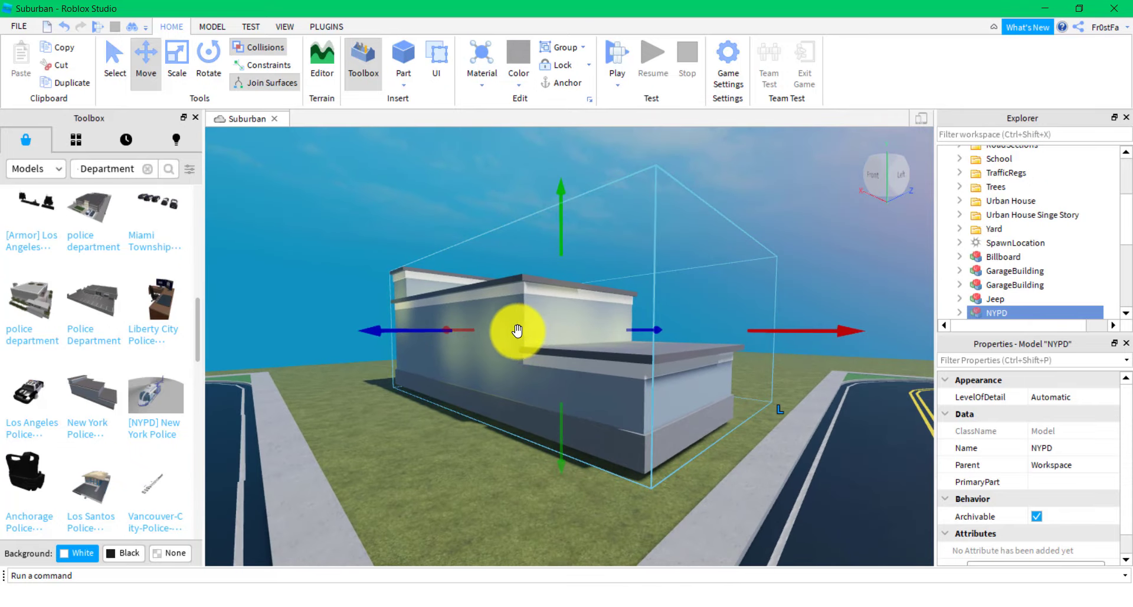
pyautogui.click(208, 59)
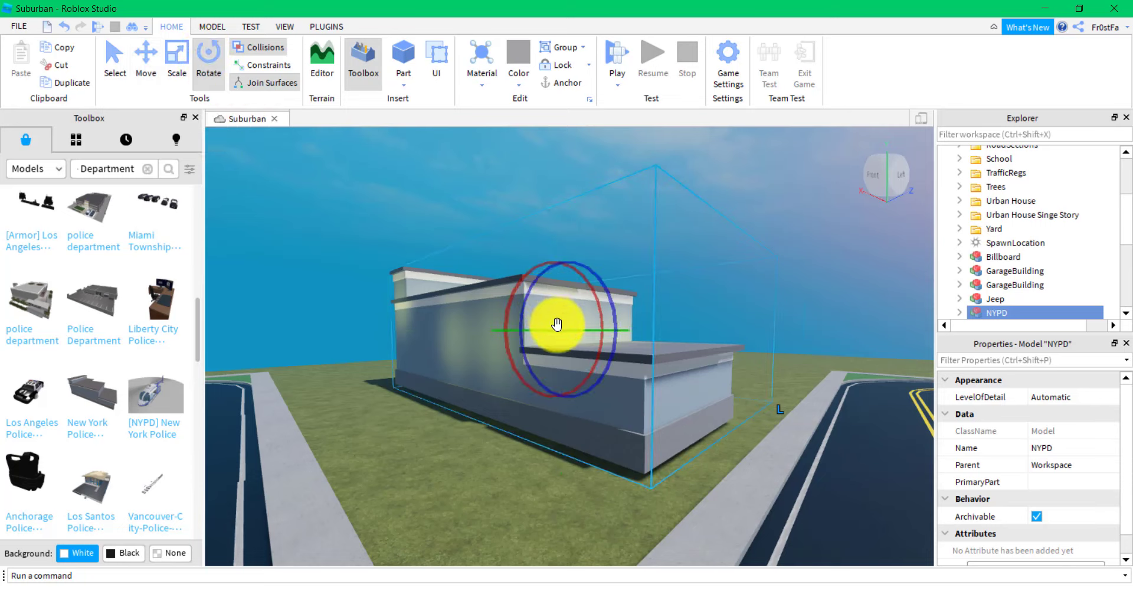
pyautogui.keyDown('shift'); pyautogui.moveTo(569, 332); pyautogui.dragTo(463, 324); pyautogui.keyUp('shift')
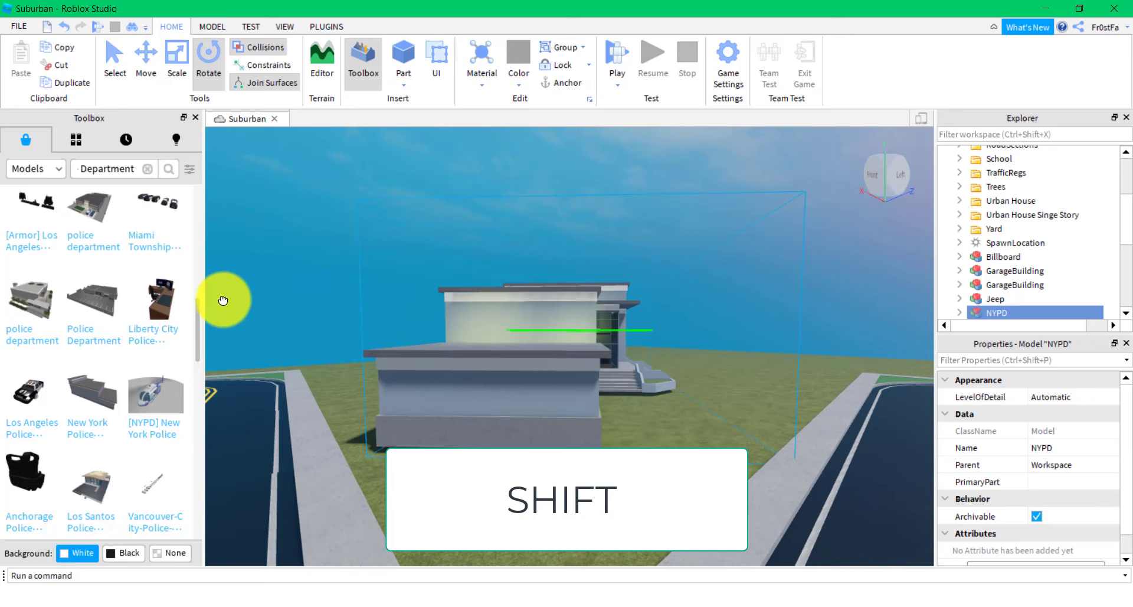
pyautogui.moveTo(716, 354); pyautogui.dragTo(719, 354, button='right')
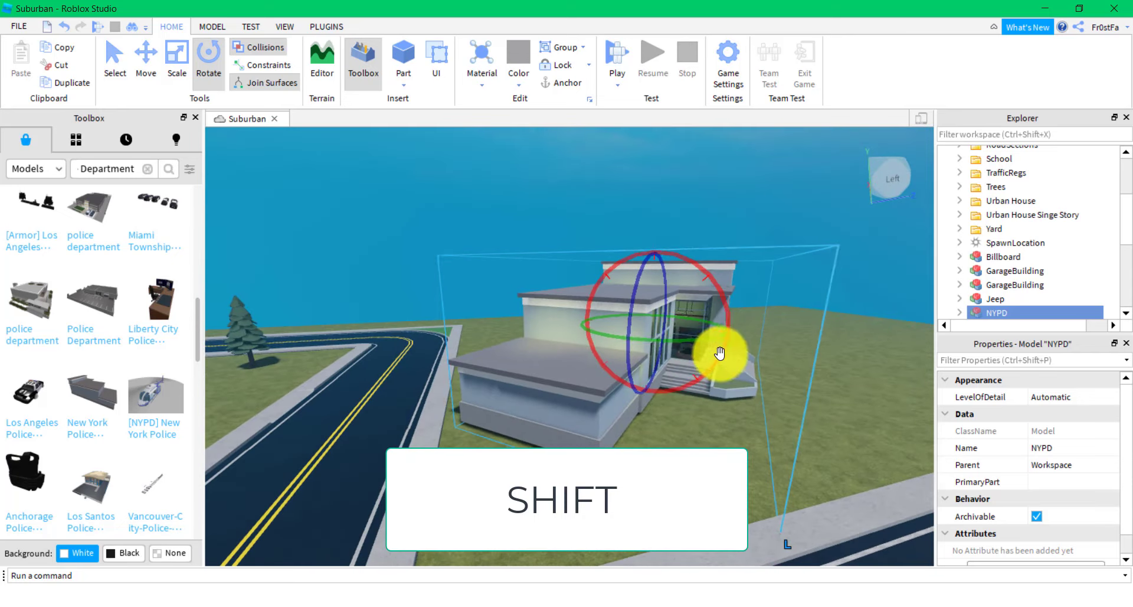
pyautogui.keyDown('shift'); pyautogui.moveTo(686, 342); pyautogui.dragTo(569, 320); pyautogui.keyUp('shift')
pyautogui.moveTo(587, 349); pyautogui.dragTo(587, 347, button='right')
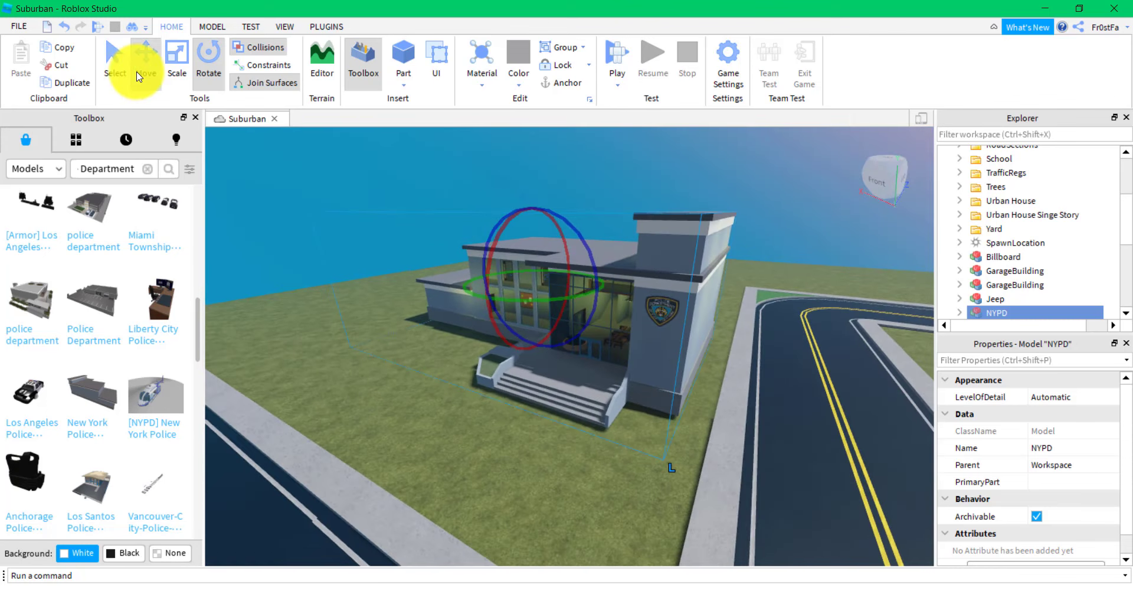
# Move the police station forward across the grass so its entrance stairs sit closer to the front sidewalk
pyautogui.click(139, 75)
pyautogui.moveTo(400, 329); pyautogui.dragTo(266, 380)
pyautogui.moveTo(366, 392); pyautogui.dragTo(369, 390, button='right')
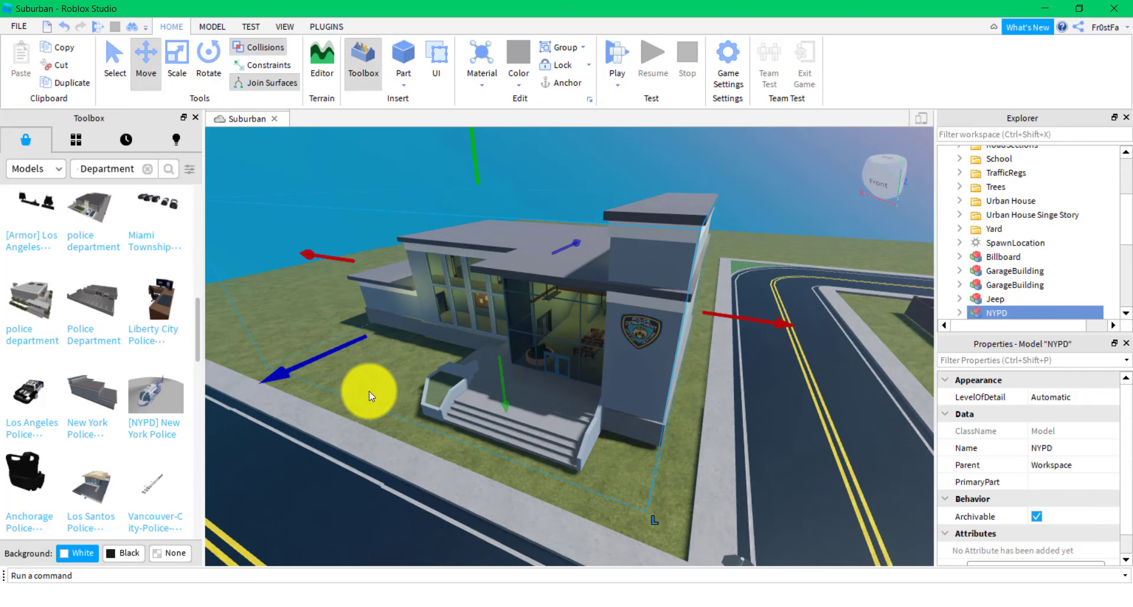
pyautogui.press('w')
pyautogui.press('w')
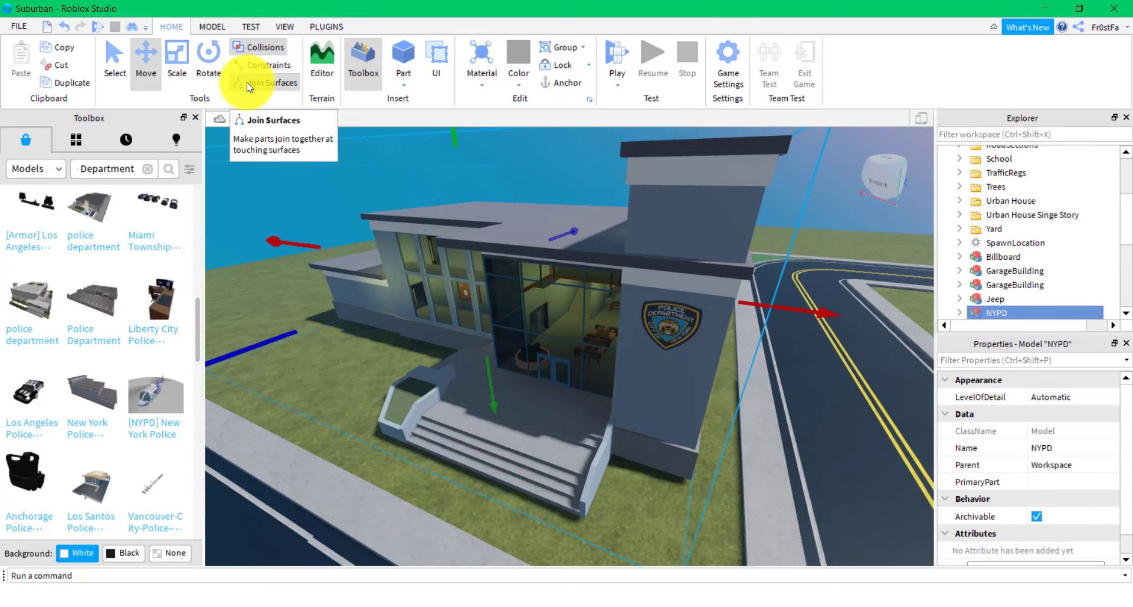
# Turn off Collisions and Join Surfaces, and lower the police station until its base sits on the grass
pyautogui.click(212, 27)
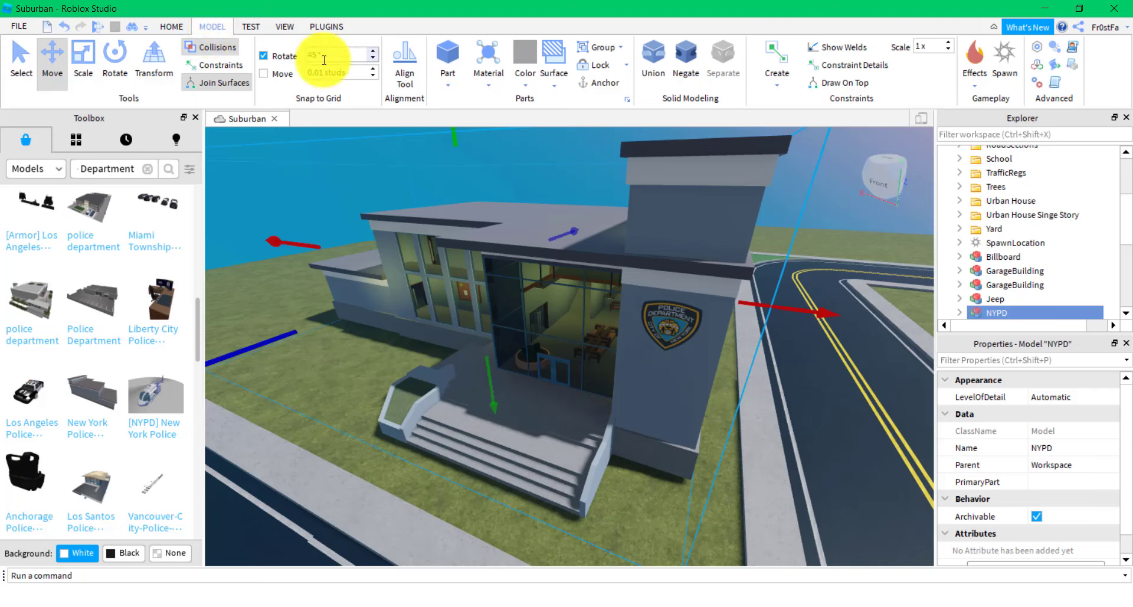
pyautogui.click(275, 59)
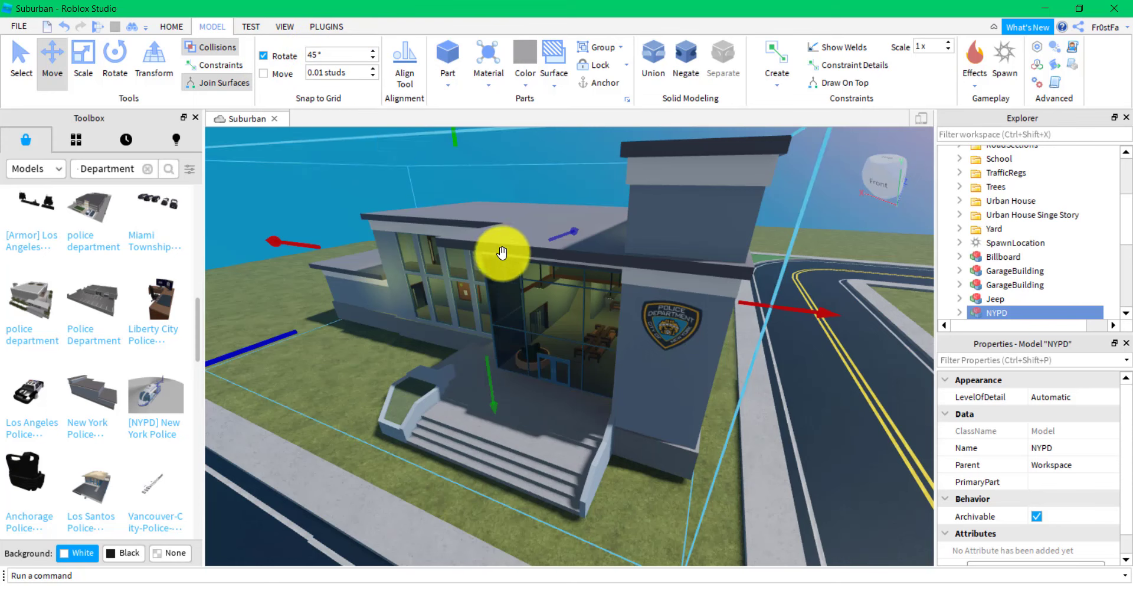
pyautogui.scroll(10, 520, 286)
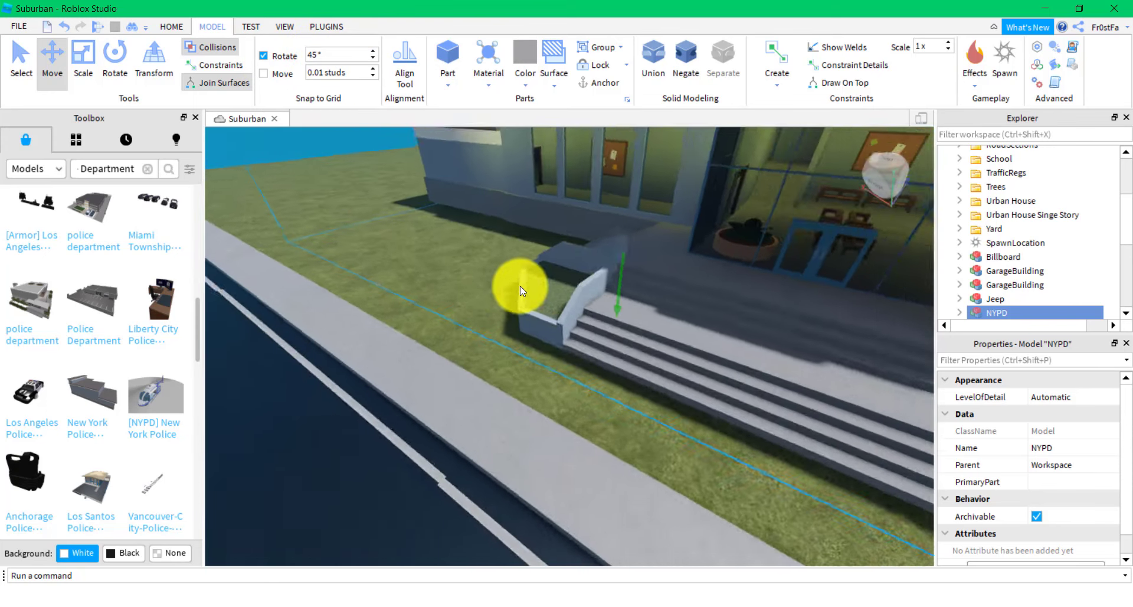
pyautogui.scroll(10, 519, 286)
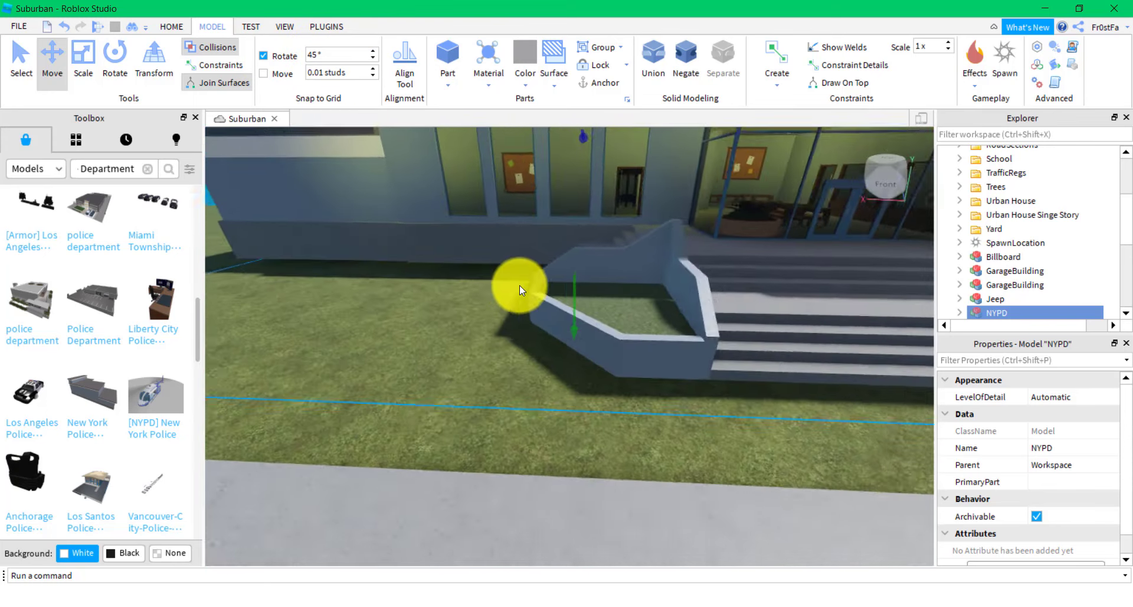
pyautogui.scroll(-8, 519, 285)
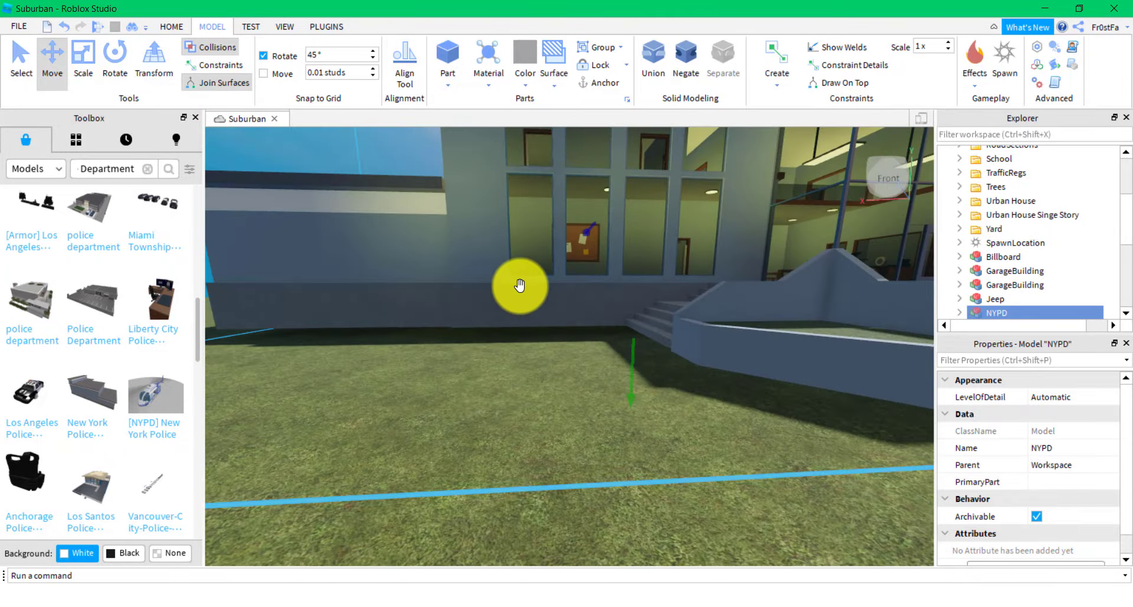
pyautogui.scroll(2, 622, 348)
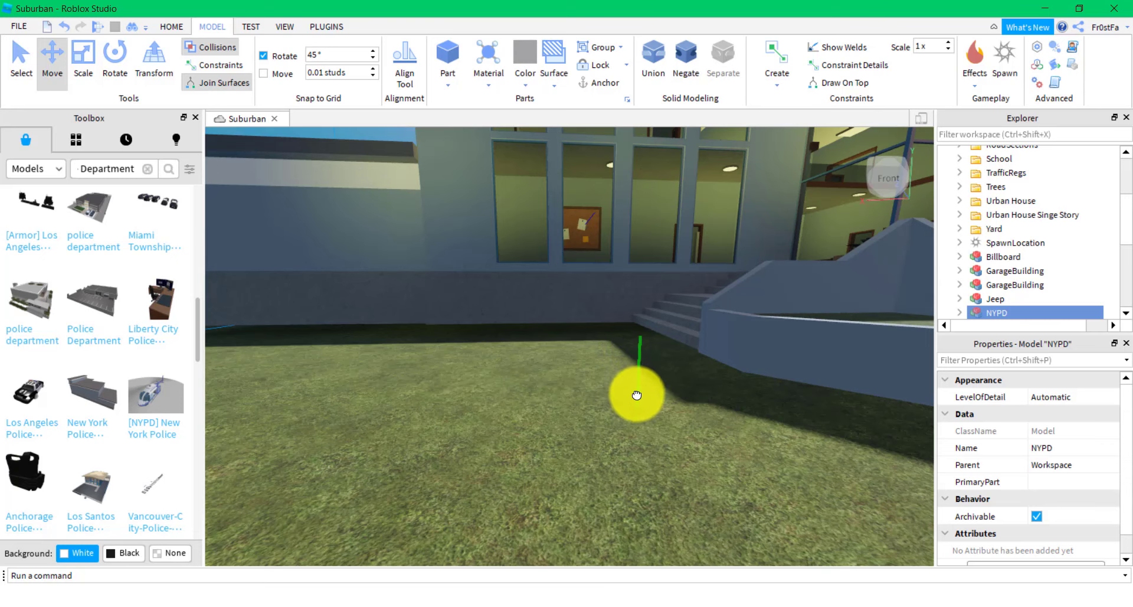
pyautogui.moveTo(637, 395); pyautogui.dragTo(637, 372)
pyautogui.scroll(3, 638, 392)
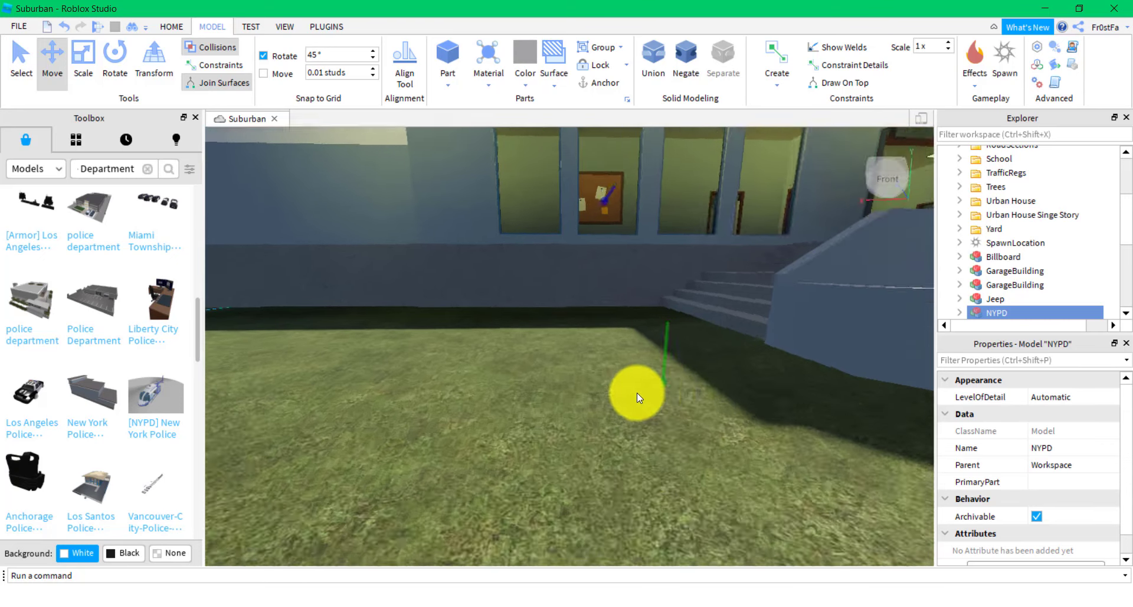
pyautogui.scroll(-4, 638, 393)
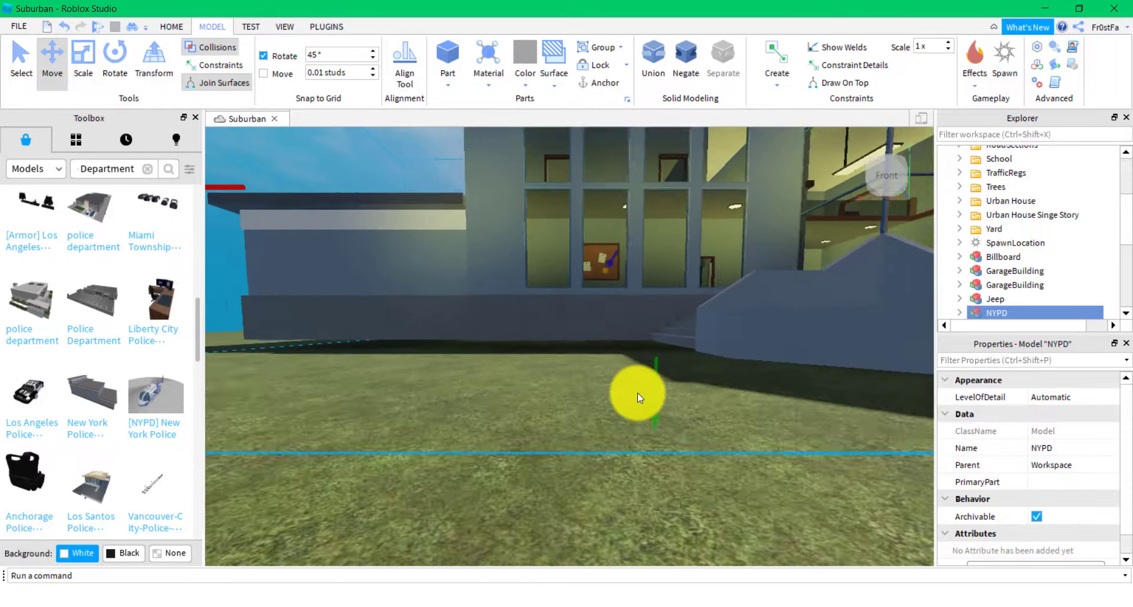
pyautogui.scroll(4, 638, 392)
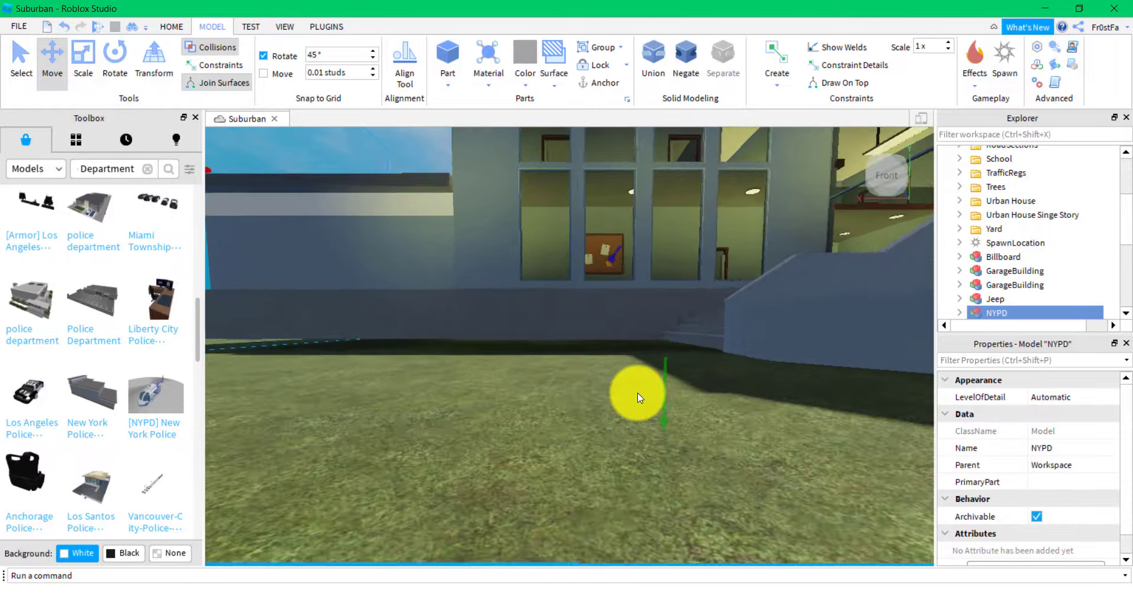
pyautogui.scroll(-1, 637, 392)
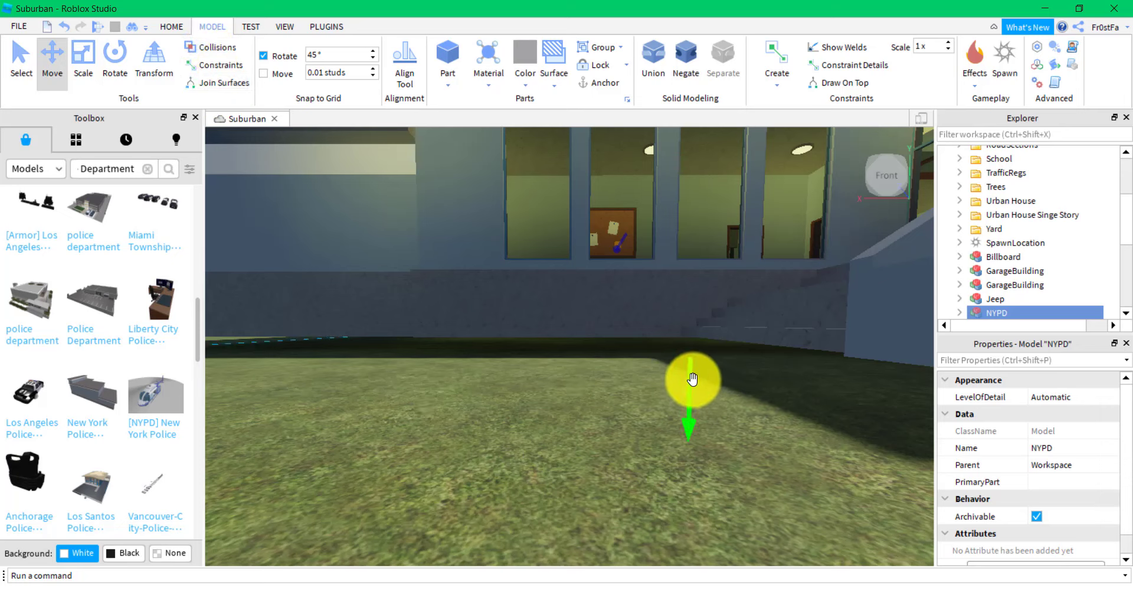
pyautogui.scroll(-2, 690, 382)
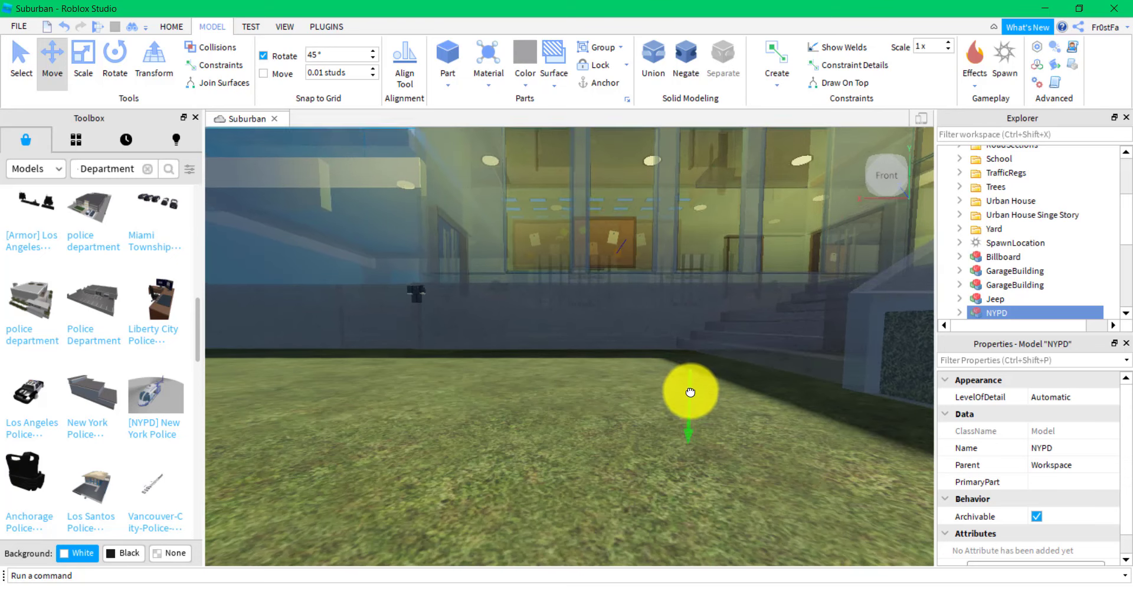
pyautogui.moveTo(691, 398); pyautogui.dragTo(686, 396)
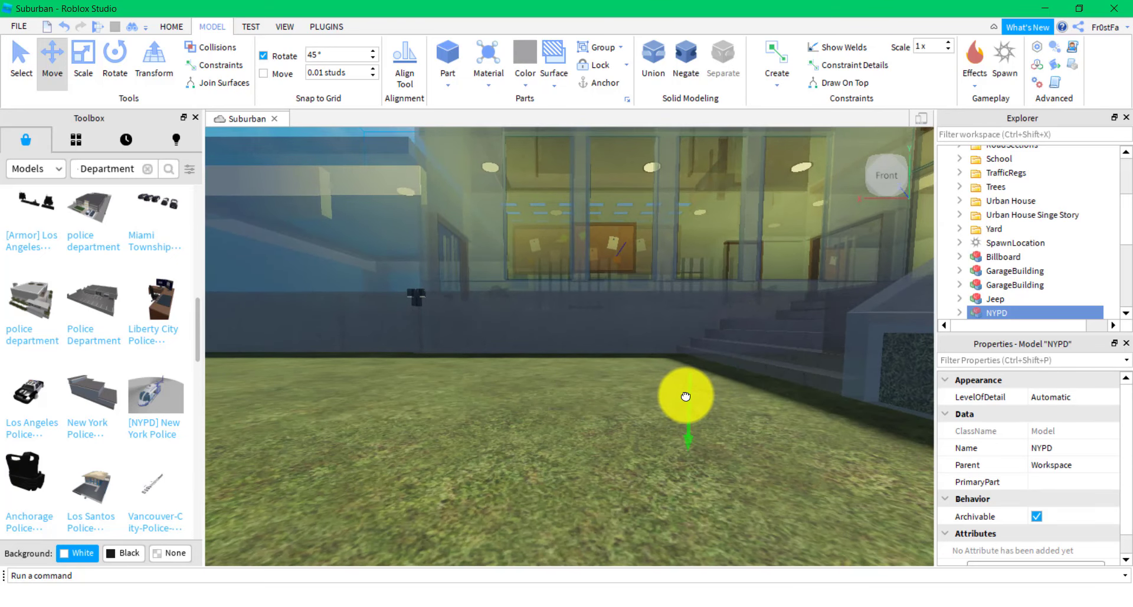
# Shift the police station slightly sideways along the front road and deselect it
pyautogui.moveTo(686, 396); pyautogui.dragTo(685, 395, button='right')
pyautogui.press('d')
pyautogui.press('s')
pyautogui.scroll(1, 685, 396)
pyautogui.moveTo(295, 223); pyautogui.dragTo(337, 225)
pyautogui.click(662, 409)
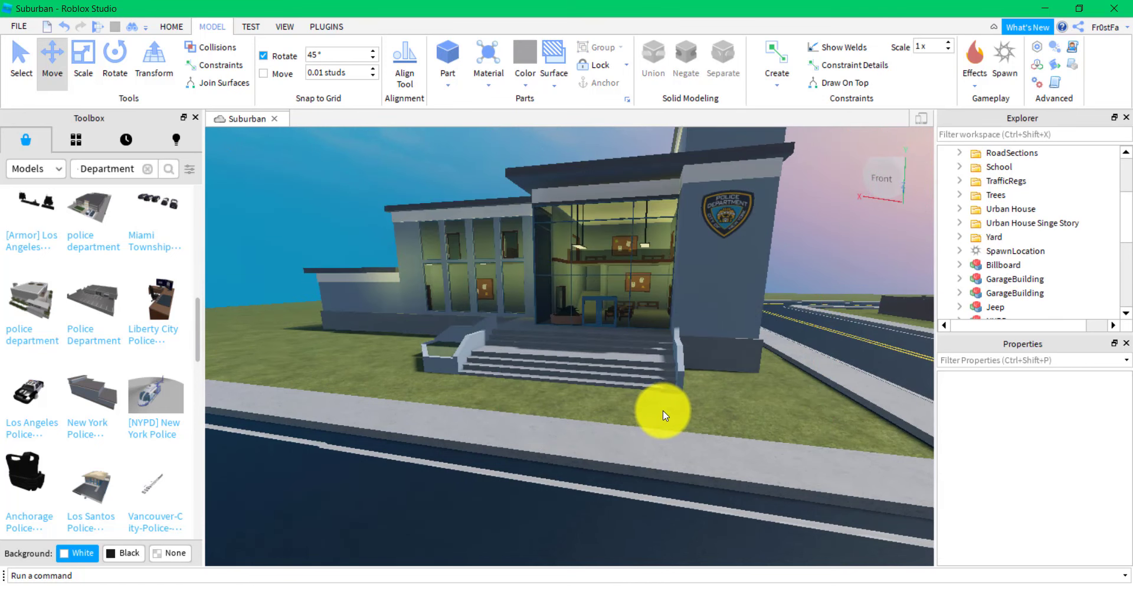
# Insert a block part on the grass between the entrance stairs and the sidewalk
pyautogui.press('w')
pyautogui.press('s')
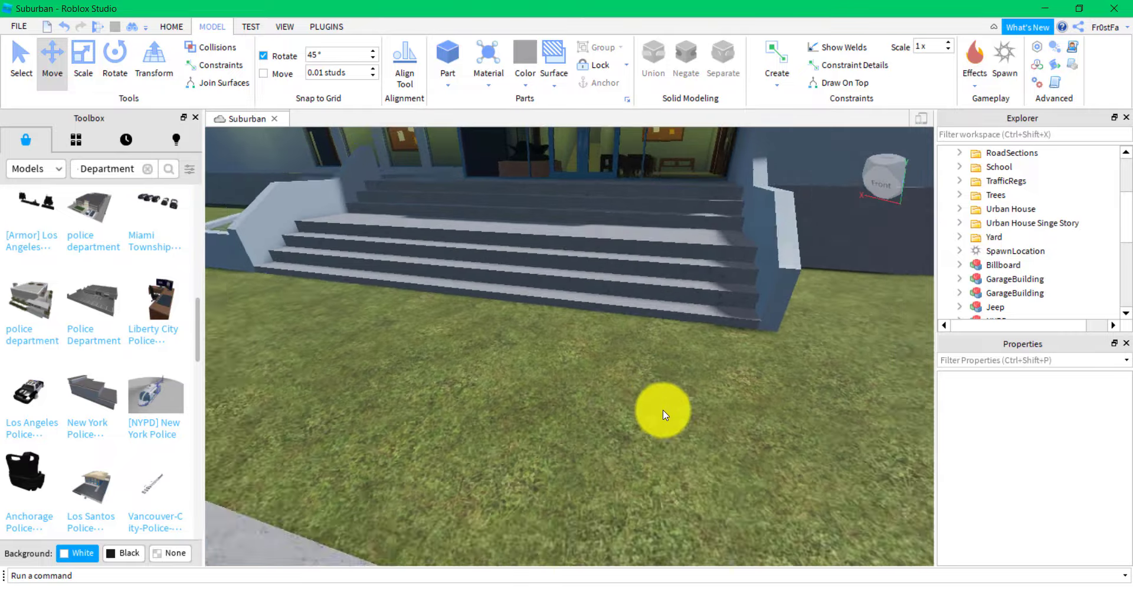
pyautogui.moveTo(406, 408); pyautogui.dragTo(424, 412, button='right')
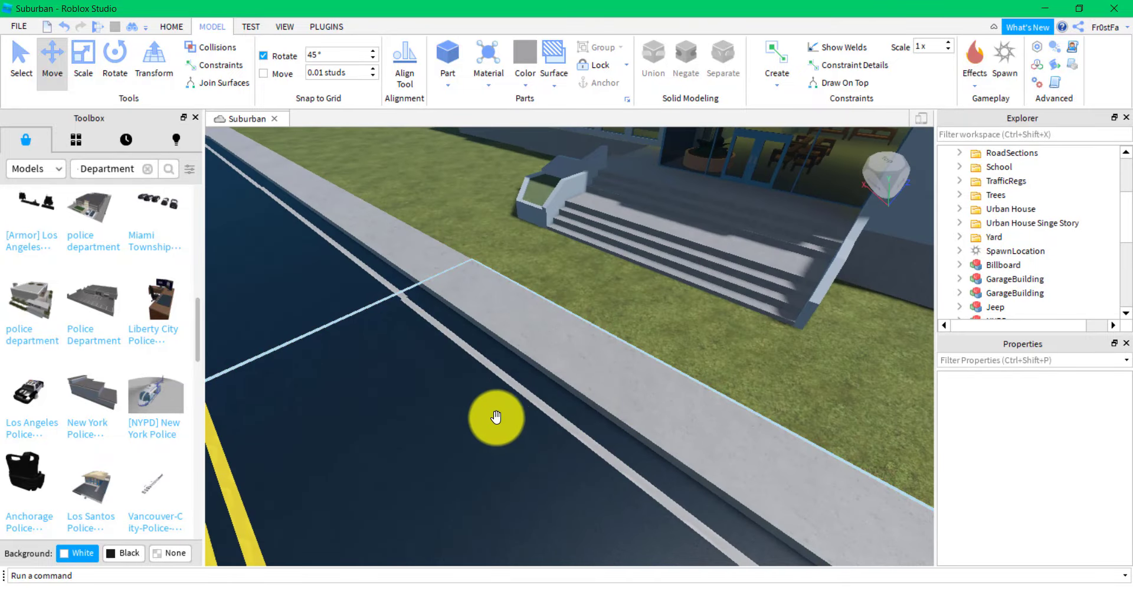
pyautogui.moveTo(679, 228); pyautogui.dragTo(678, 228, button='right')
pyautogui.press('w')
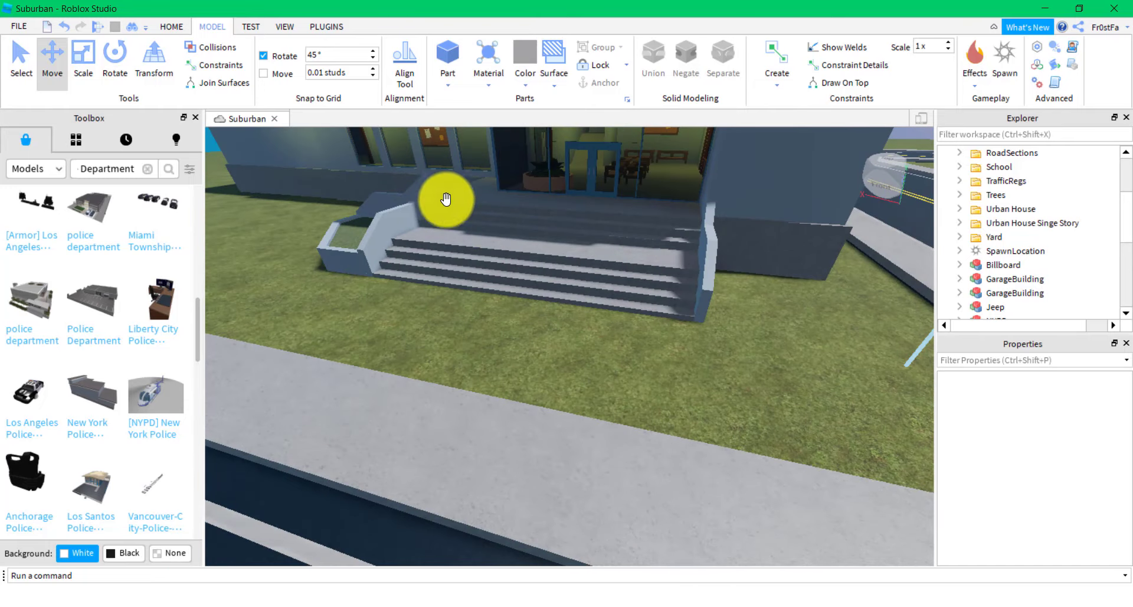
pyautogui.click(443, 59)
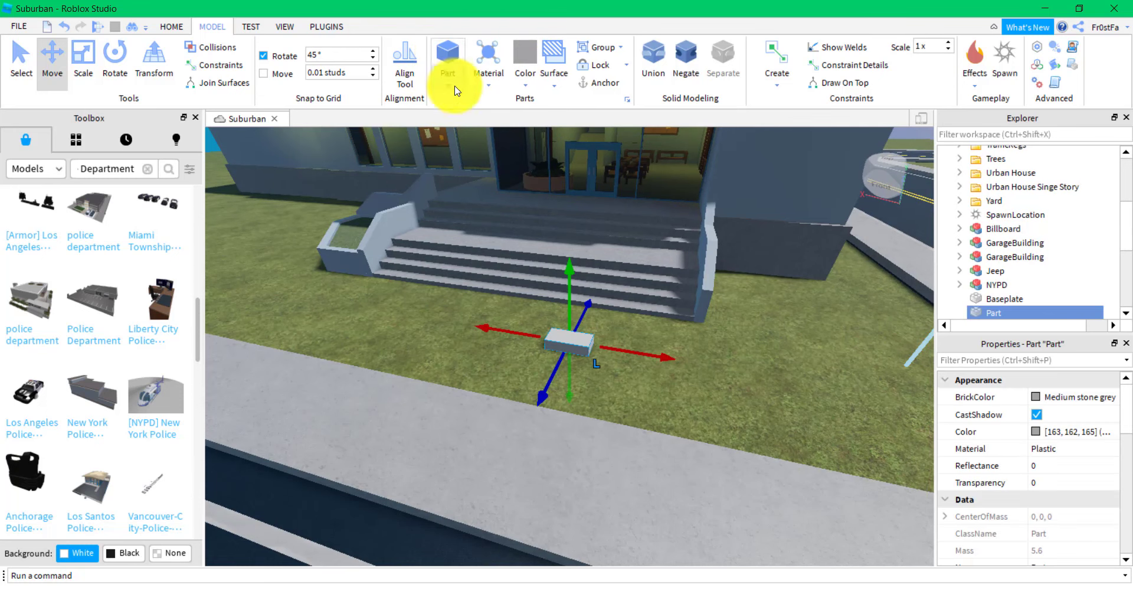
# Scale the new part into a wide slab reaching from the sidewalk to the entrance stairs
pyautogui.moveTo(702, 250); pyautogui.dragTo(706, 248, button='right')
pyautogui.scroll(-4, 706, 248)
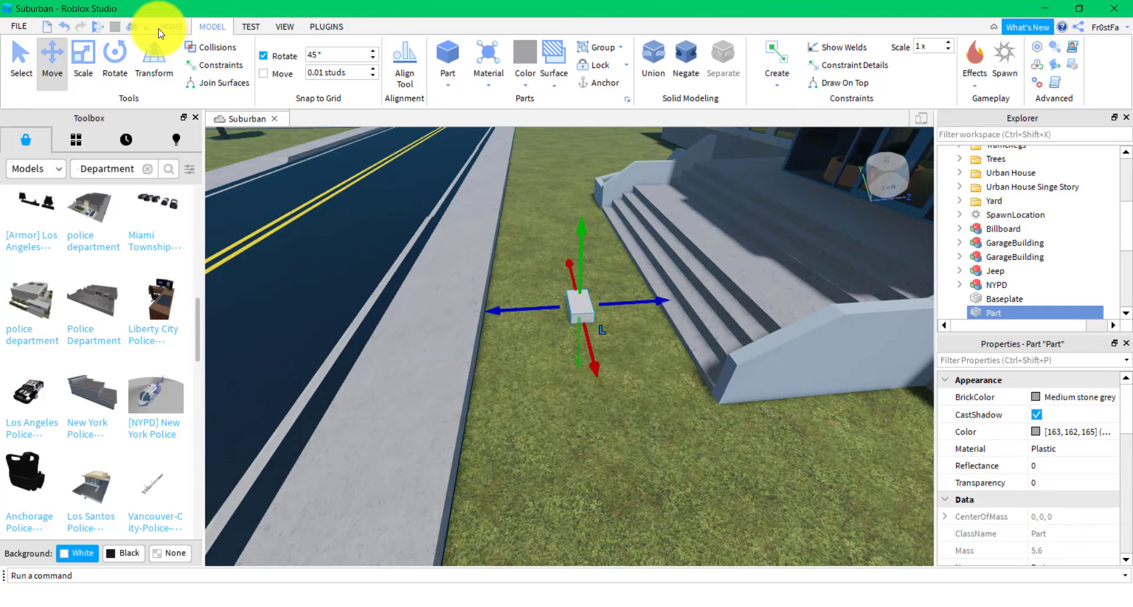
pyautogui.click(83, 62)
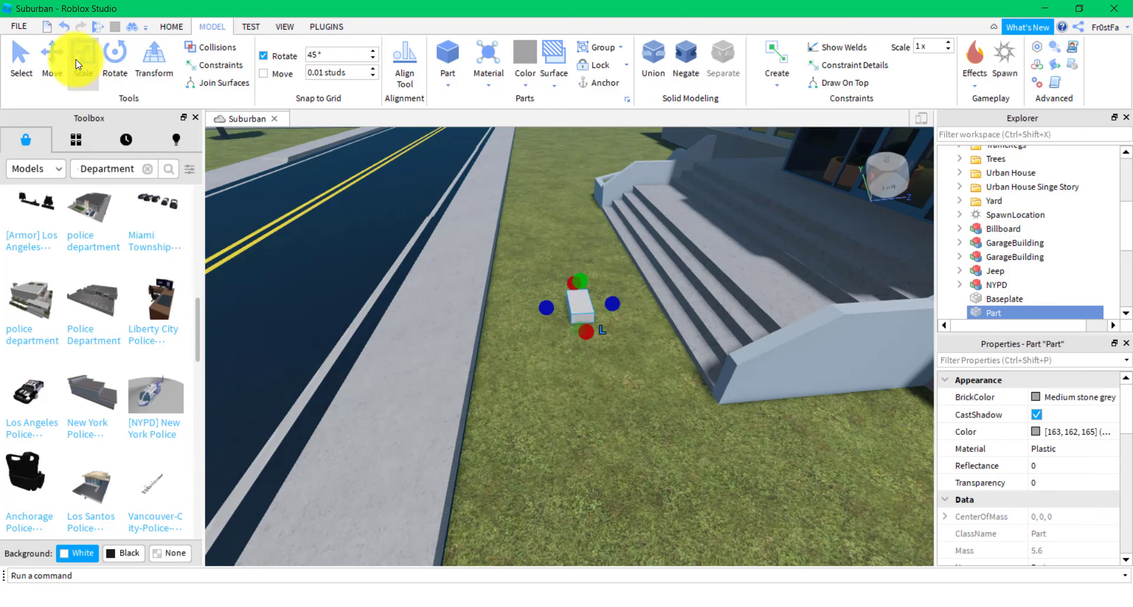
pyautogui.moveTo(592, 341); pyautogui.dragTo(623, 431)
pyautogui.moveTo(553, 342); pyautogui.dragTo(454, 345)
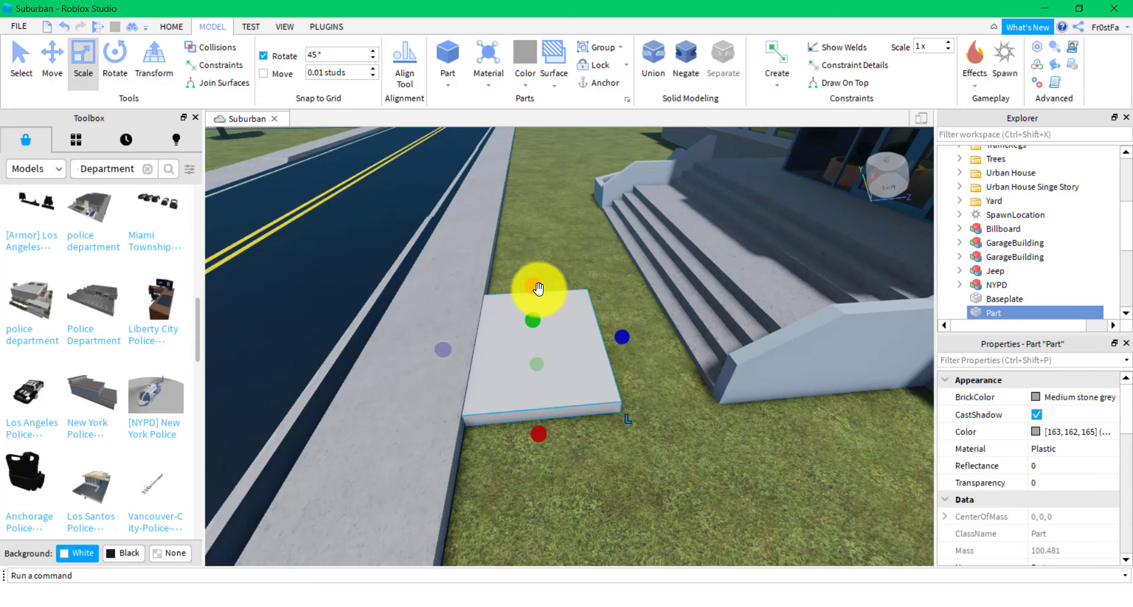
pyautogui.moveTo(537, 286); pyautogui.dragTo(504, 196)
pyautogui.moveTo(604, 261); pyautogui.dragTo(658, 259)
pyautogui.moveTo(643, 303); pyautogui.dragTo(643, 303, button='right')
pyautogui.press('w')
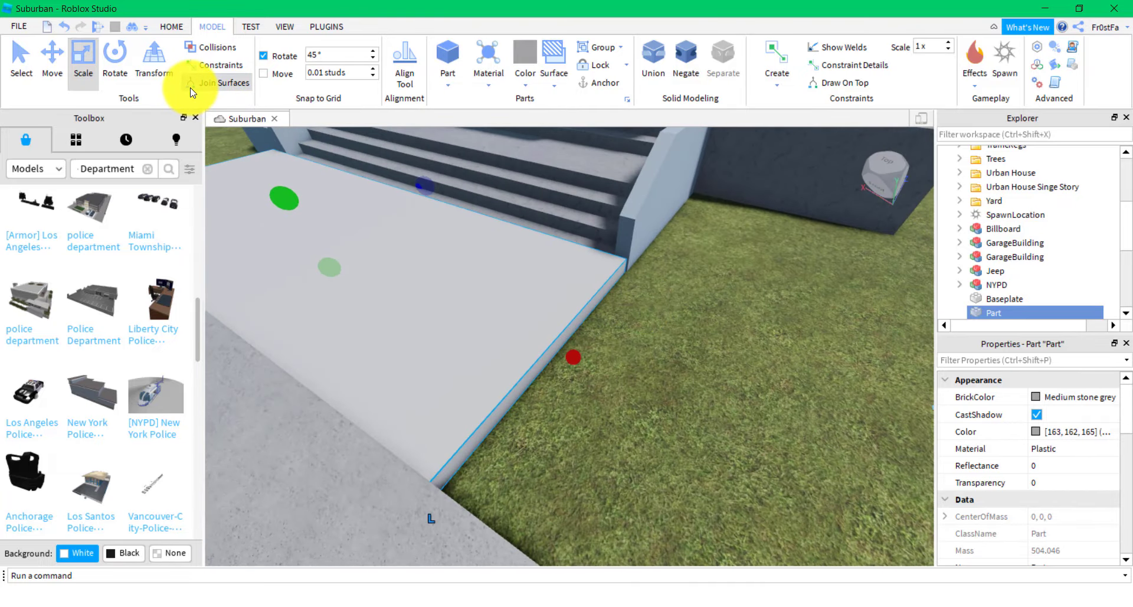
# Trim the slab's side to the stair wall, fit its back edge against the bottom step, and pull its front edge in
pyautogui.moveTo(580, 369); pyautogui.dragTo(550, 342)
pyautogui.moveTo(424, 187); pyautogui.dragTo(432, 188)
pyautogui.moveTo(433, 187); pyautogui.dragTo(433, 188, button='right')
pyautogui.moveTo(433, 187); pyautogui.dragTo(500, 172)
pyautogui.moveTo(491, 261); pyautogui.dragTo(754, 185)
pyautogui.press('f')
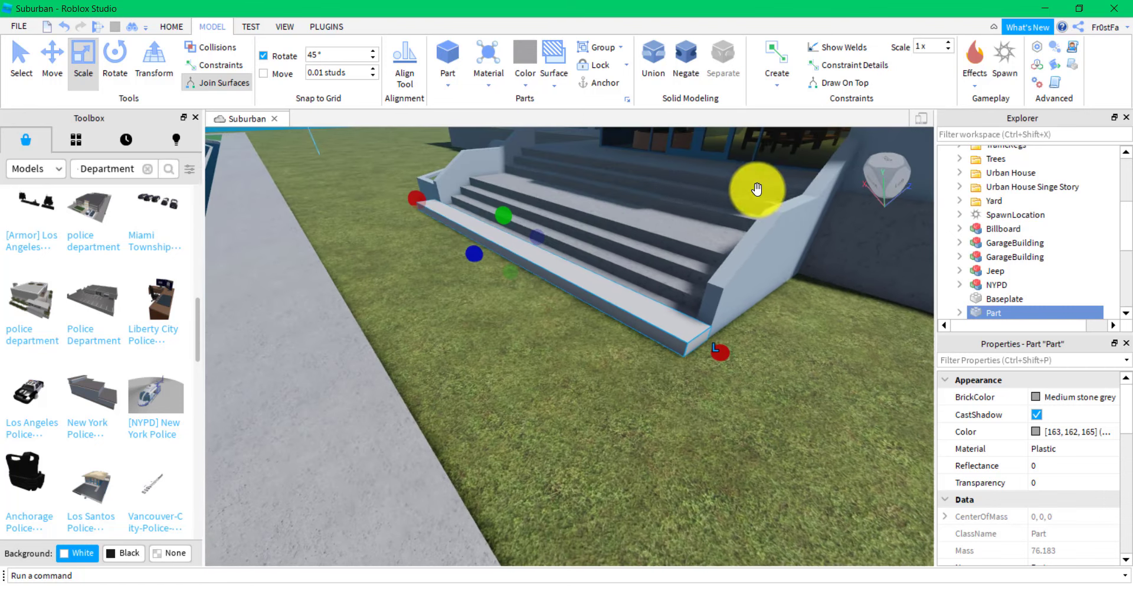
# Extend the slab's front edge back out to the sidewalk and trim its other side in line with the stair wall
pyautogui.moveTo(465, 263); pyautogui.dragTo(302, 313)
pyautogui.rightClick(301, 314)
pyautogui.moveTo(618, 415); pyautogui.dragTo(621, 416, button='right')
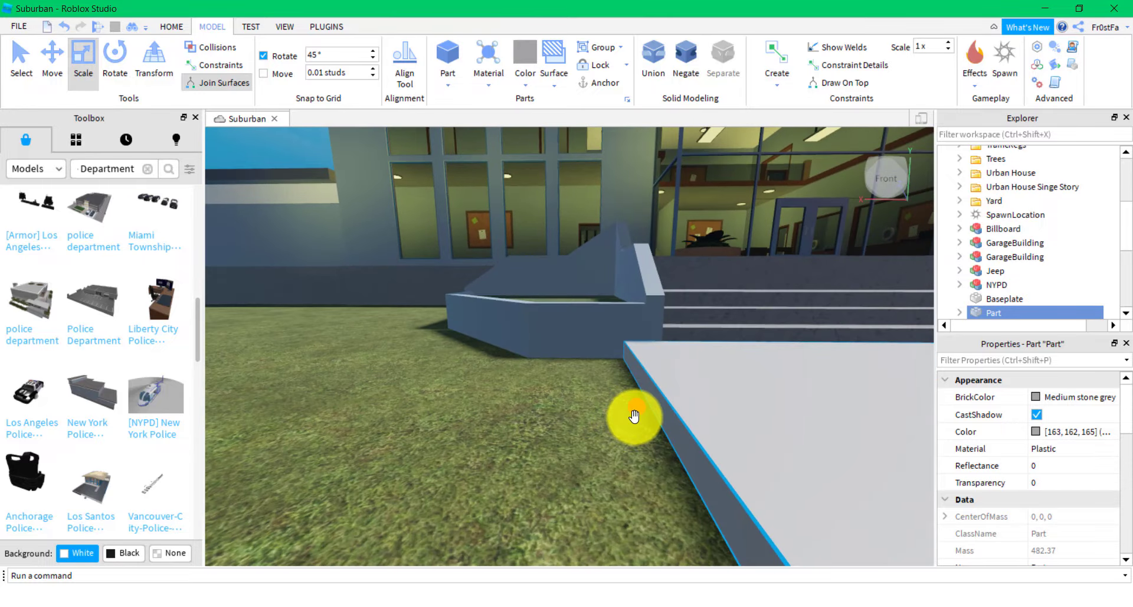
pyautogui.moveTo(632, 415); pyautogui.dragTo(670, 415)
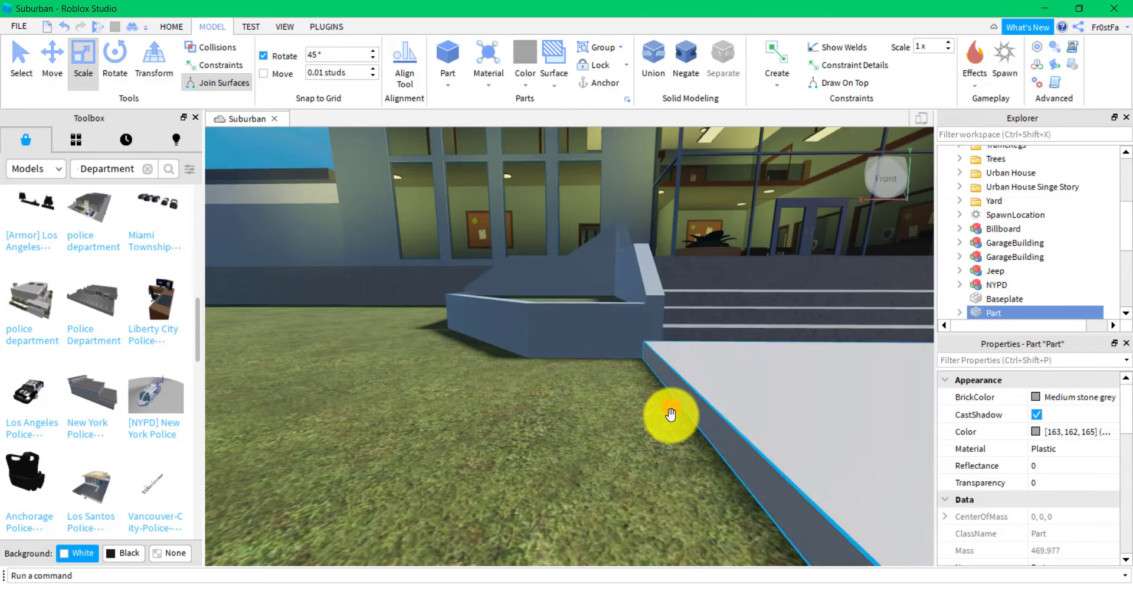
# Inspect how the walkway slab meets the stairs and the sidewalk, keeping the slab selected
pyautogui.press('d')
pyautogui.moveTo(671, 415); pyautogui.dragTo(671, 413, button='right')
pyautogui.press('a')
pyautogui.press('s')
pyautogui.press('w')
pyautogui.press('s')
pyautogui.press('w')
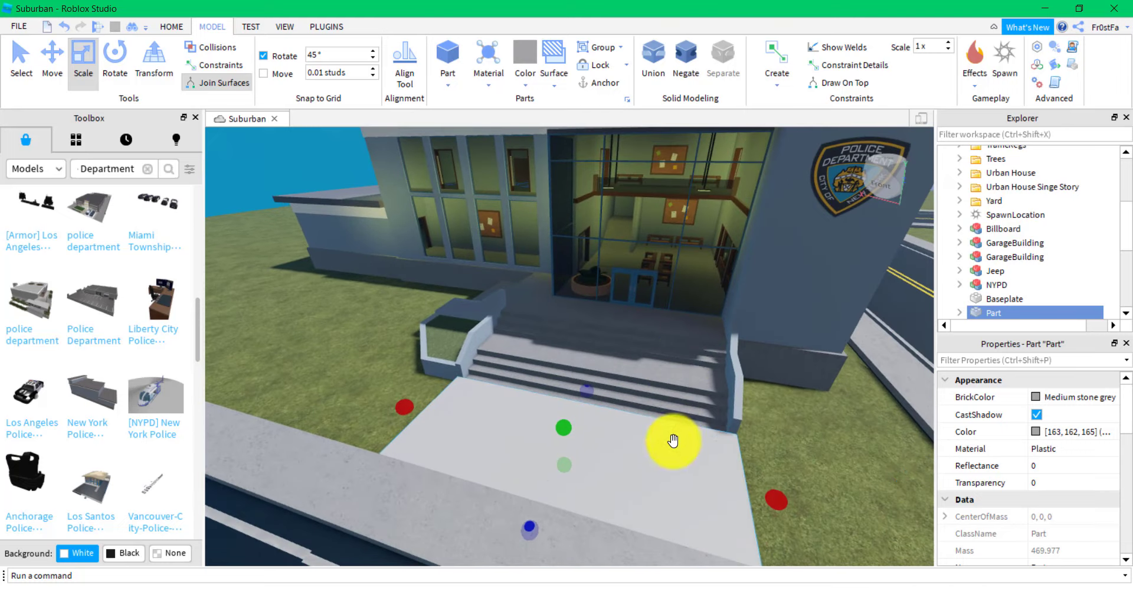
pyautogui.click(782, 444)
pyautogui.click(661, 468)
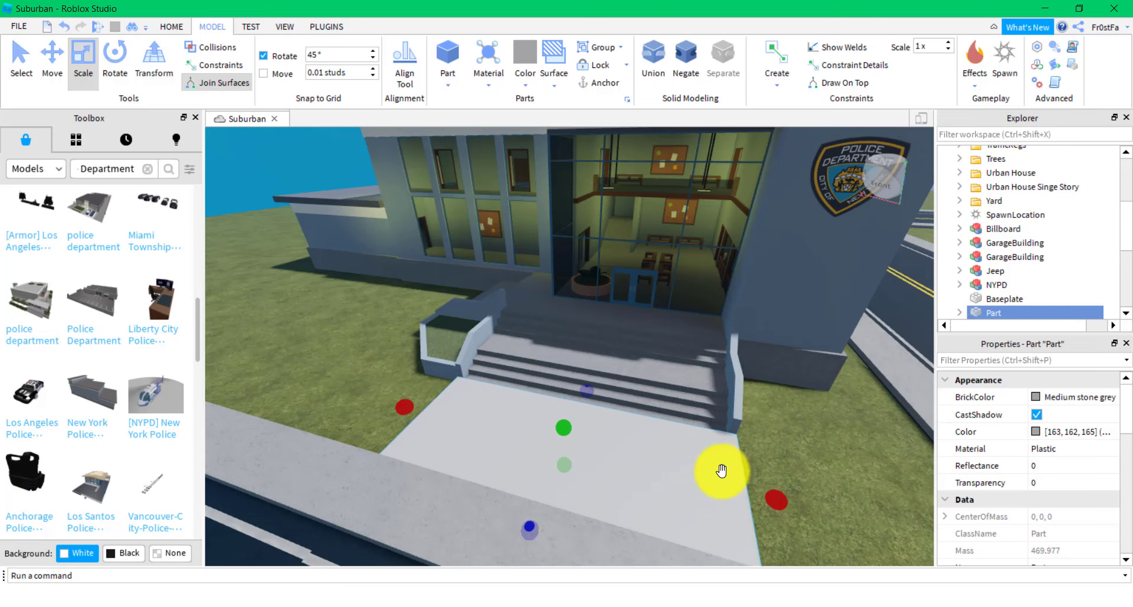
pyautogui.moveTo(722, 471); pyautogui.dragTo(802, 480, button='right')
pyautogui.scroll(2, 801, 480)
pyautogui.scroll(-1, 802, 480)
pyautogui.scroll(1, 802, 479)
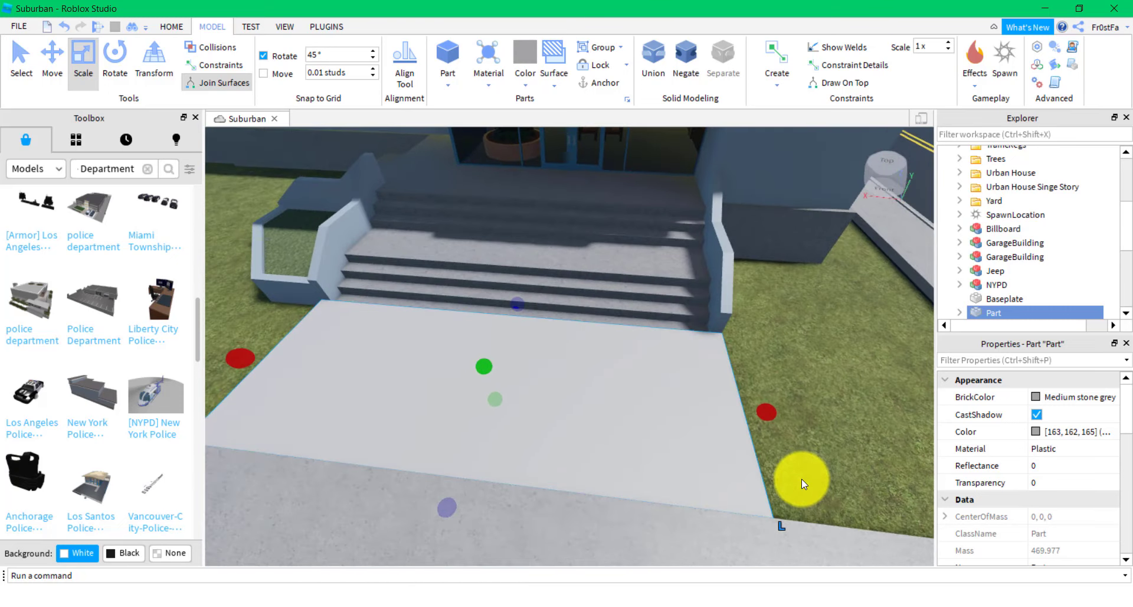
pyautogui.scroll(1, 801, 480)
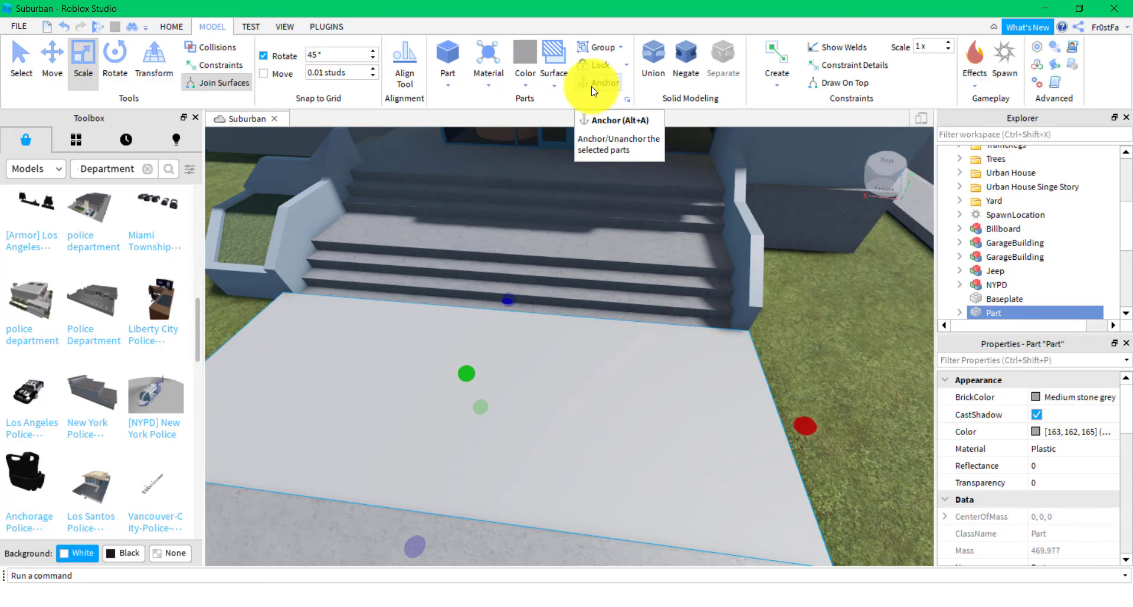
# Deselect the walkway slab and examine the station's front and the lawn beside it
pyautogui.click(849, 363)
pyautogui.moveTo(849, 362); pyautogui.dragTo(850, 361, button='right')
pyautogui.scroll(-2, 848, 362)
pyautogui.scroll(1, 848, 362)
pyautogui.scroll(-3, 848, 362)
pyautogui.scroll(2, 665, 359)
pyautogui.moveTo(615, 354); pyautogui.dragTo(615, 354, button='right')
pyautogui.scroll(-2, 613, 353)
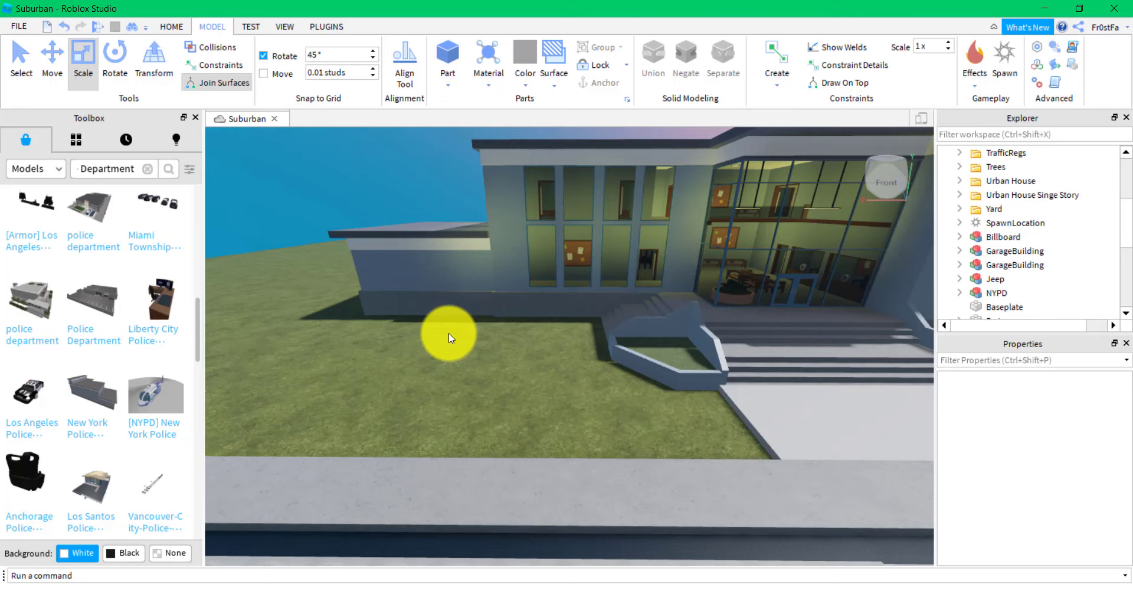
# Search the models for Prison cell and place the Prison Cell with the lit barred door on the station's lawn
pyautogui.click(148, 169)
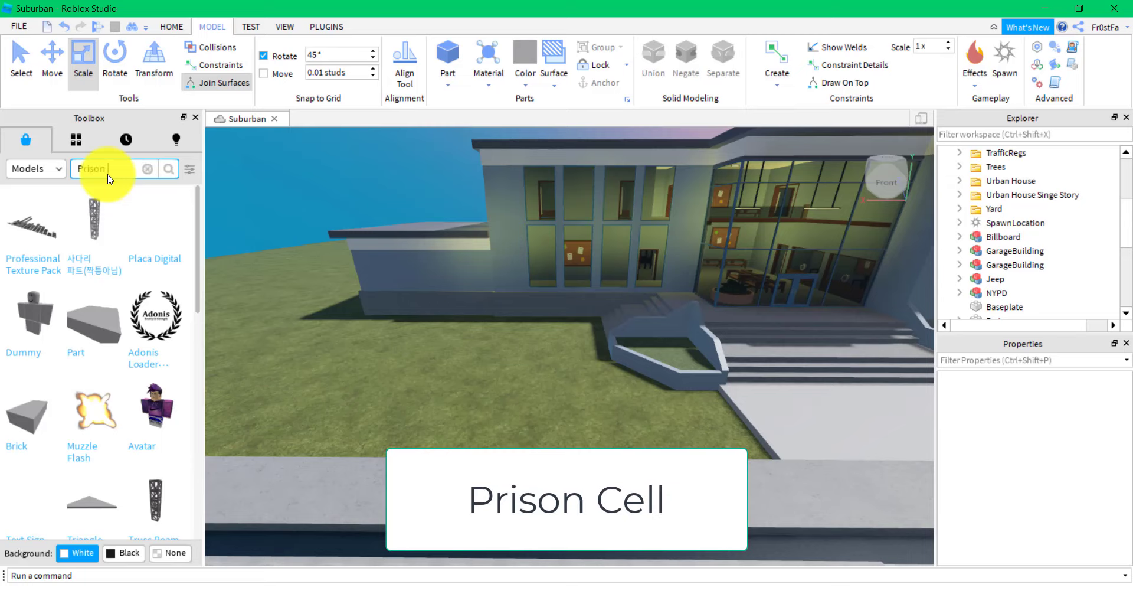
pyautogui.press('Return')
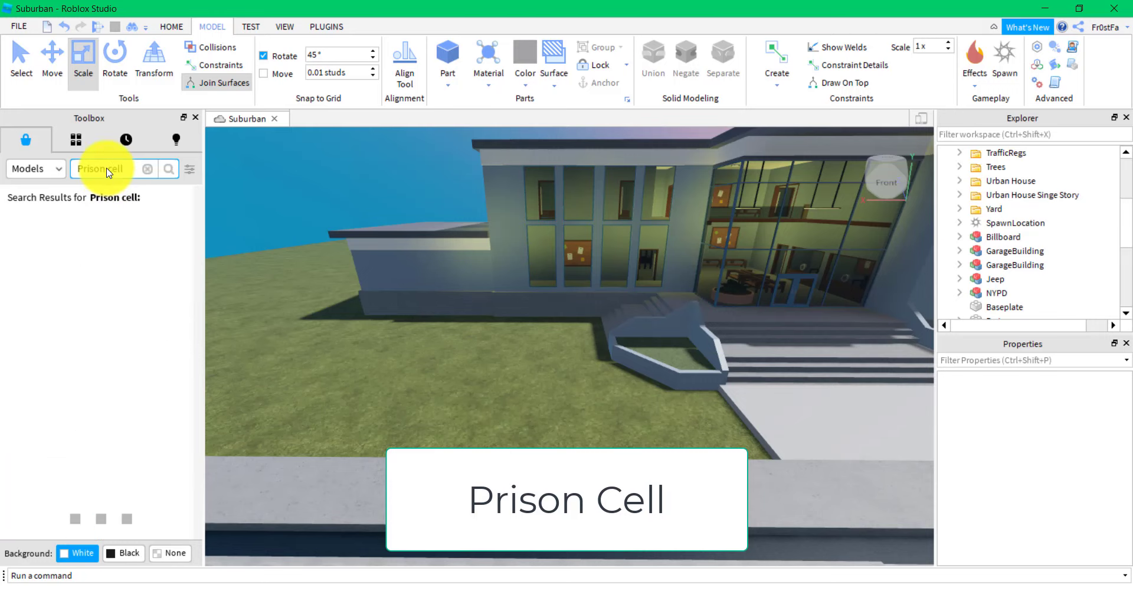
pyautogui.moveTo(163, 264)
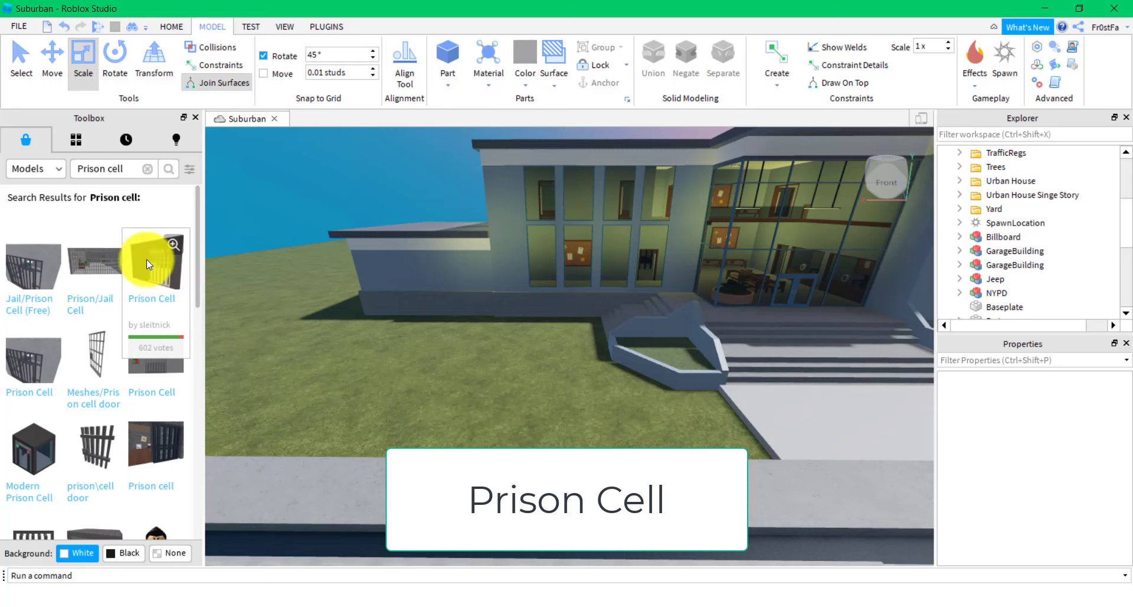
pyautogui.moveTo(158, 264); pyautogui.dragTo(396, 333)
# Rotate the prison cell so its barred door faces the street
pyautogui.press('a')
pyautogui.moveTo(397, 332); pyautogui.dragTo(397, 334, button='right')
pyautogui.click(115, 54)
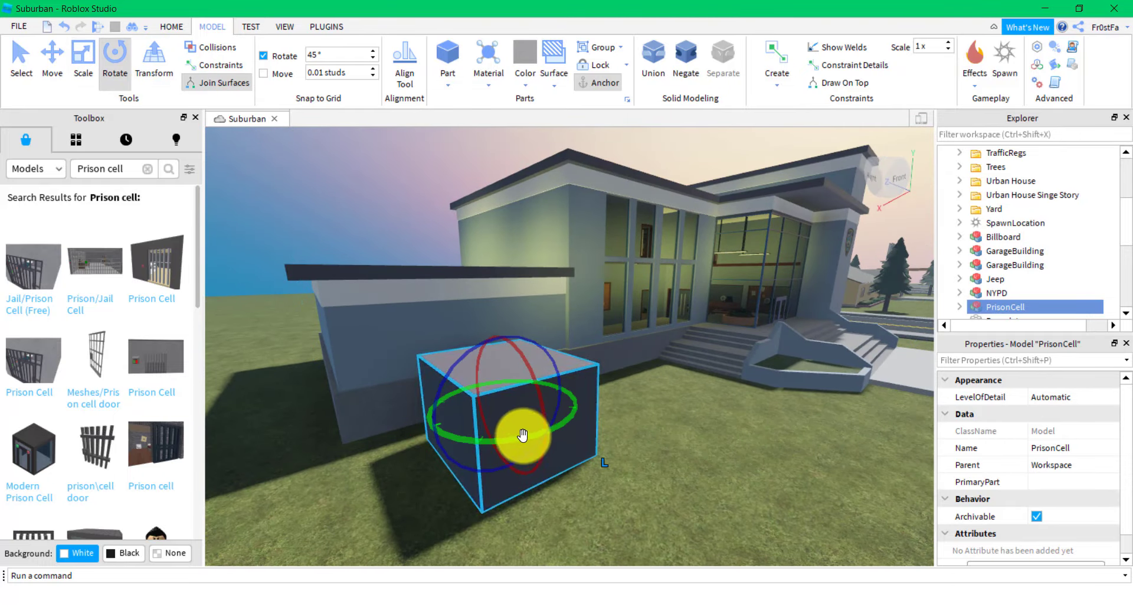
pyautogui.moveTo(514, 440); pyautogui.dragTo(407, 432)
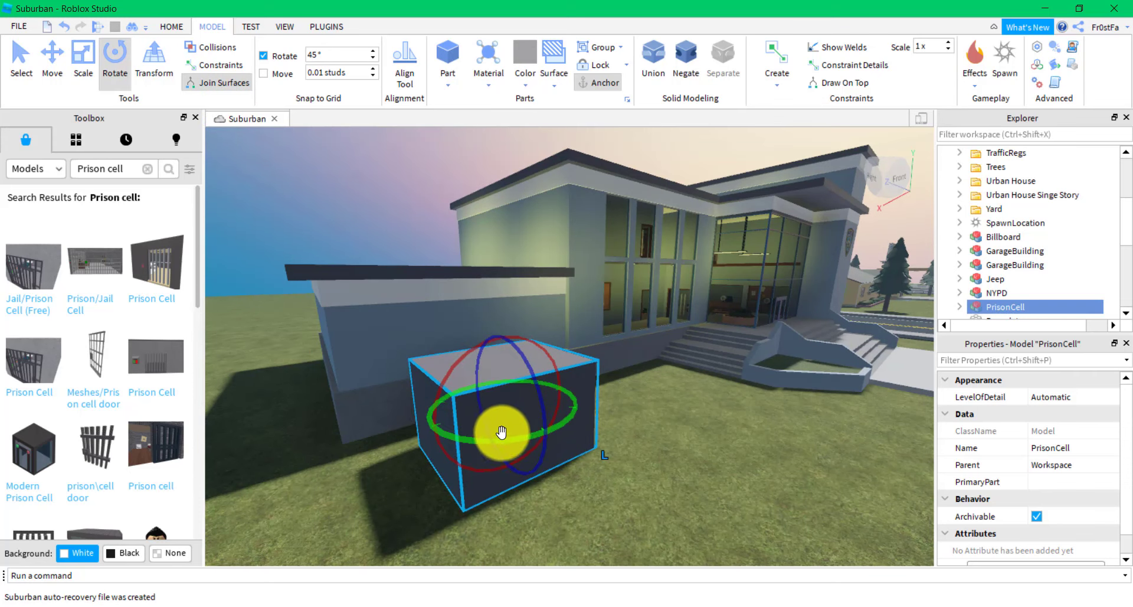
pyautogui.moveTo(506, 441); pyautogui.dragTo(372, 400)
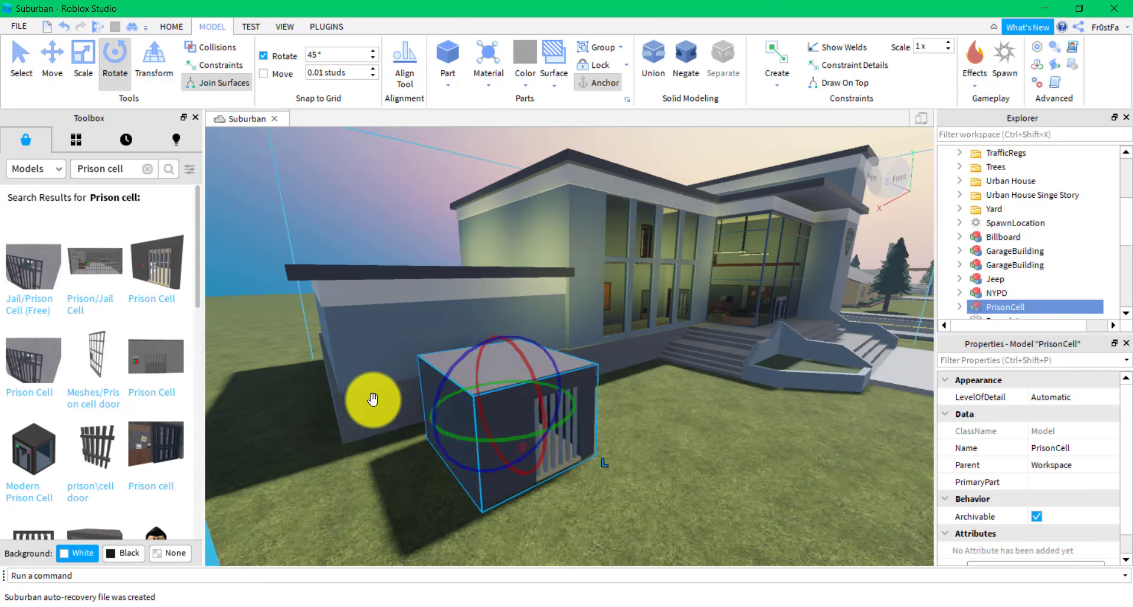
# Move the prison cell back against the station's low wing and shift it sideways along the wing's wall
pyautogui.moveTo(606, 478); pyautogui.dragTo(599, 480, button='right')
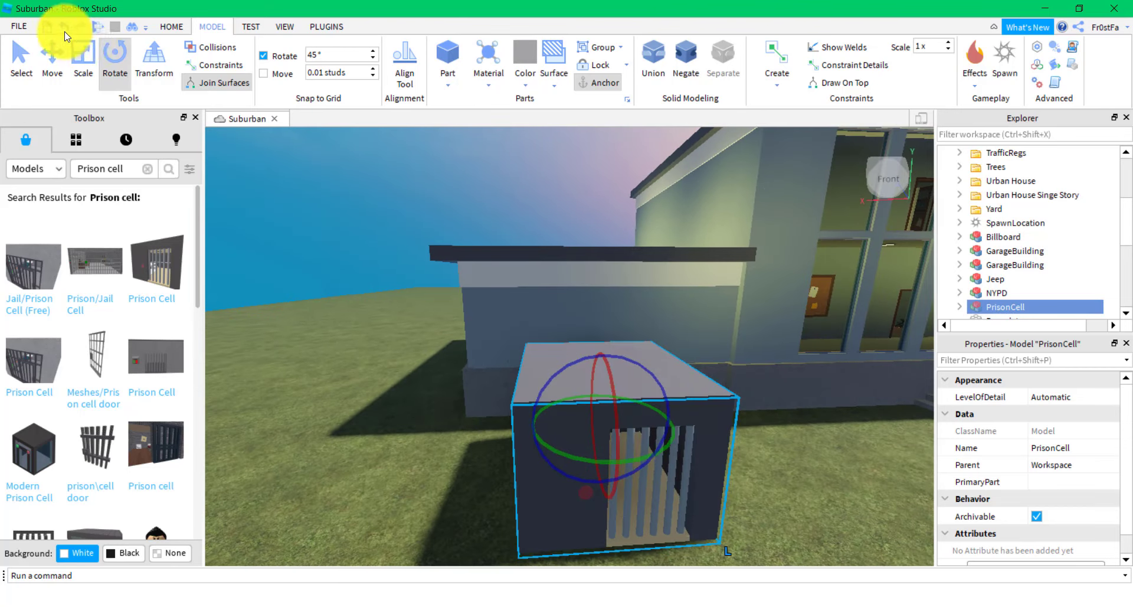
pyautogui.click(83, 65)
pyautogui.moveTo(494, 425); pyautogui.dragTo(452, 423)
pyautogui.moveTo(453, 422); pyautogui.dragTo(455, 426, button='right')
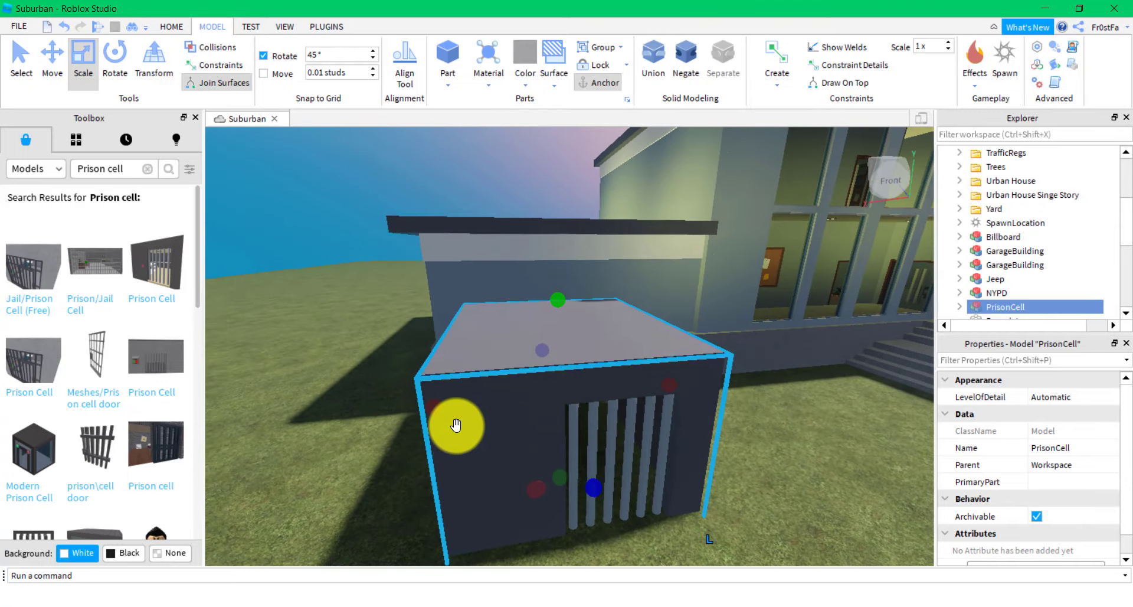
pyautogui.click(64, 64)
pyautogui.moveTo(548, 285); pyautogui.dragTo(560, 277)
pyautogui.moveTo(374, 404); pyautogui.dragTo(328, 400)
pyautogui.moveTo(328, 400); pyautogui.dragTo(328, 399, button='right')
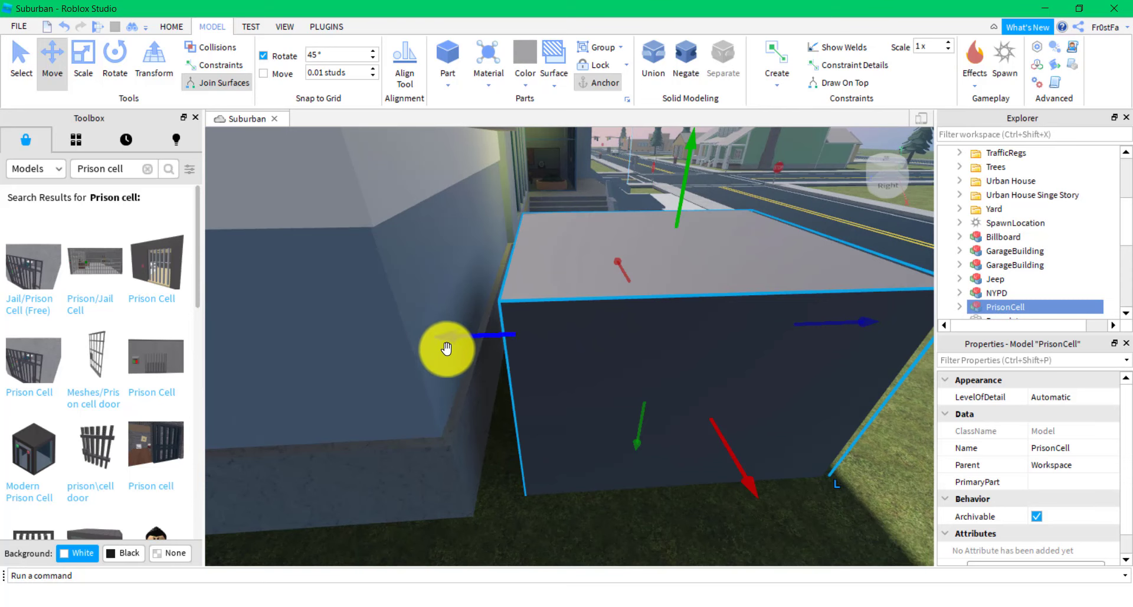
pyautogui.moveTo(447, 349); pyautogui.dragTo(405, 343)
pyautogui.moveTo(671, 480); pyautogui.dragTo(676, 502)
# Check the prison cell's placement from the front and deselect it
pyautogui.moveTo(675, 502); pyautogui.dragTo(675, 503, button='right')
pyautogui.press('d')
pyautogui.press('w')
pyautogui.press('s')
pyautogui.press('w')
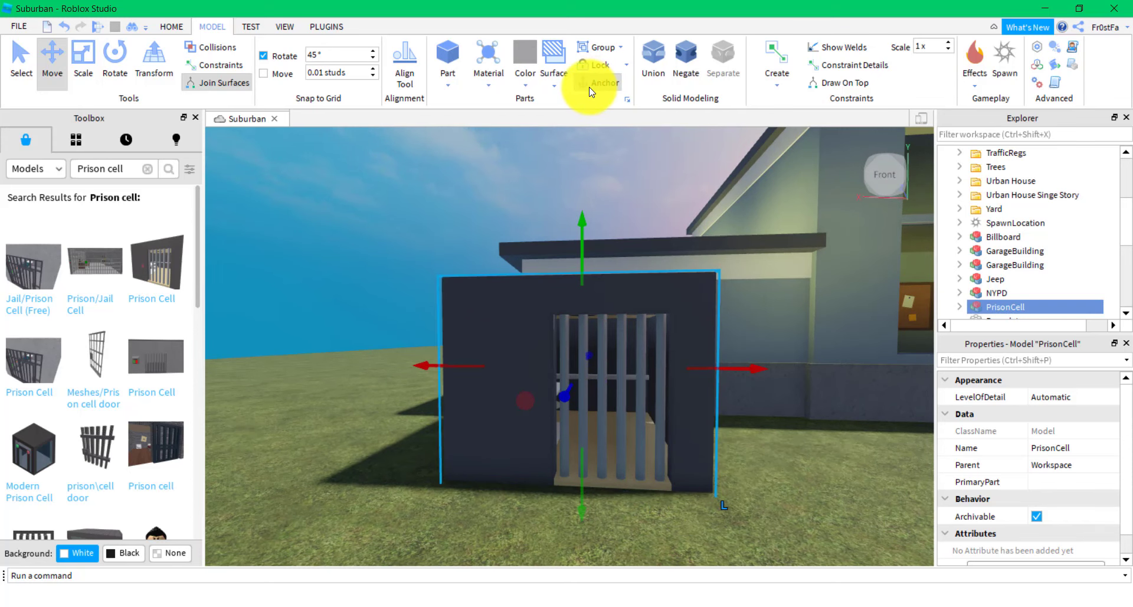
pyautogui.scroll(2, 767, 436)
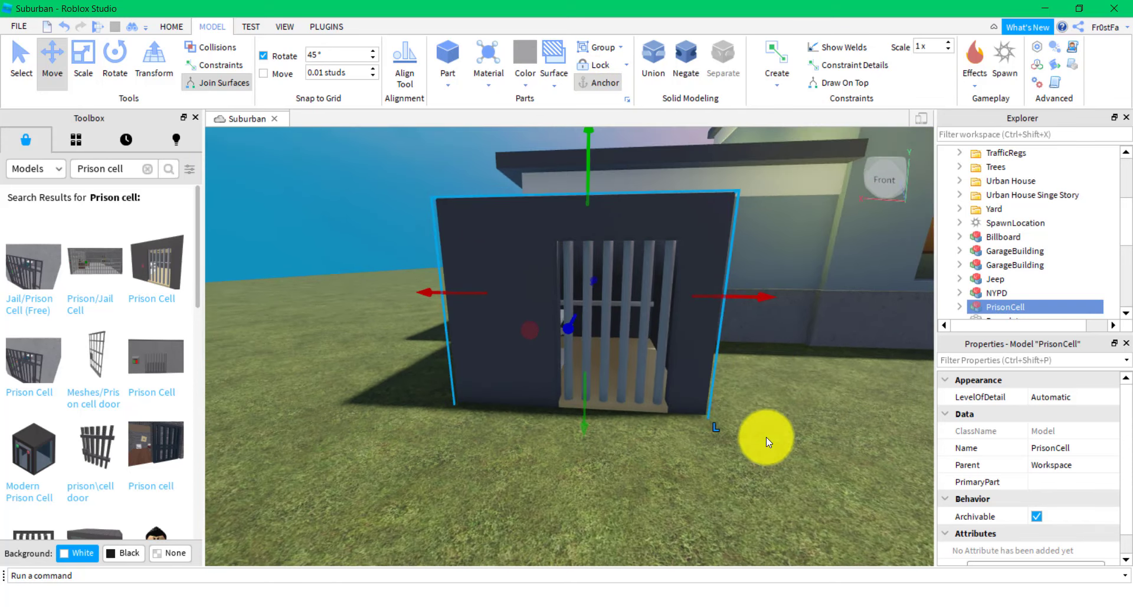
pyautogui.click(766, 437)
# Go to the convenience store by the gas station and search the models for Thug
pyautogui.scroll(-4, 766, 437)
pyautogui.moveTo(766, 437); pyautogui.dragTo(604, 412, button='right')
pyautogui.scroll(2, 766, 438)
pyautogui.press('w')
pyautogui.press('w')
pyautogui.press('w')
pyautogui.press('w')
pyautogui.press('w')
pyautogui.press('d')
pyautogui.press('w')
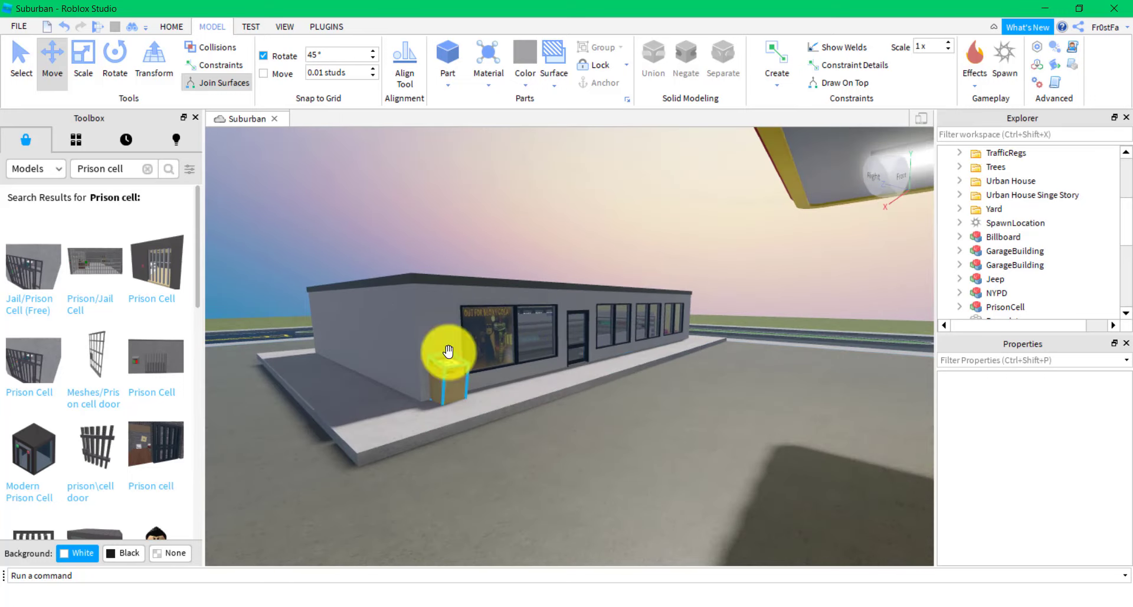
pyautogui.click(147, 169)
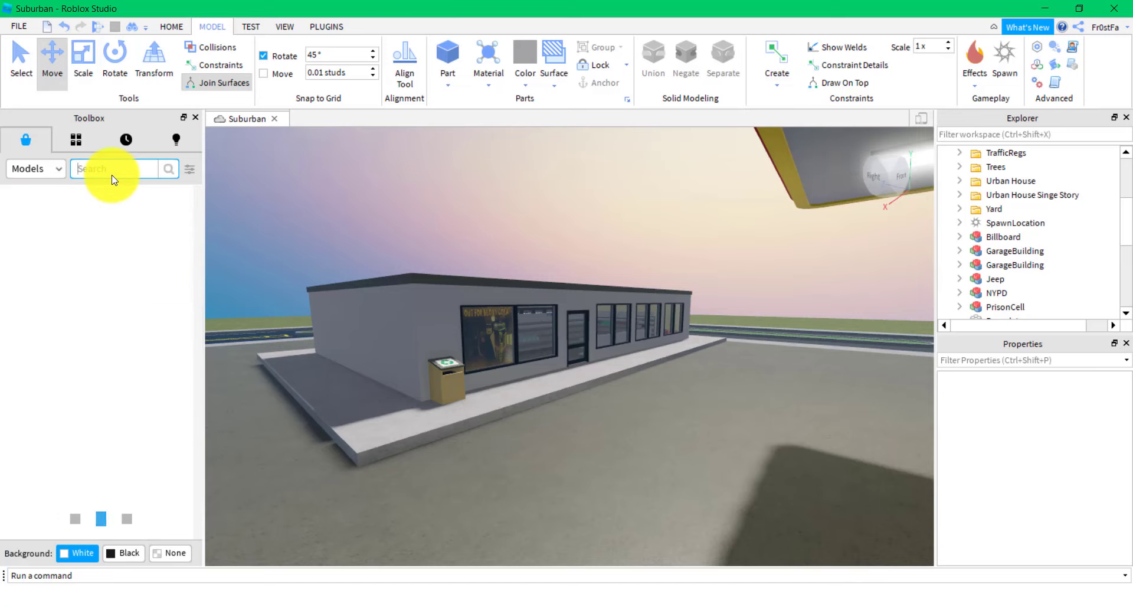
pyautogui.write('Thu')
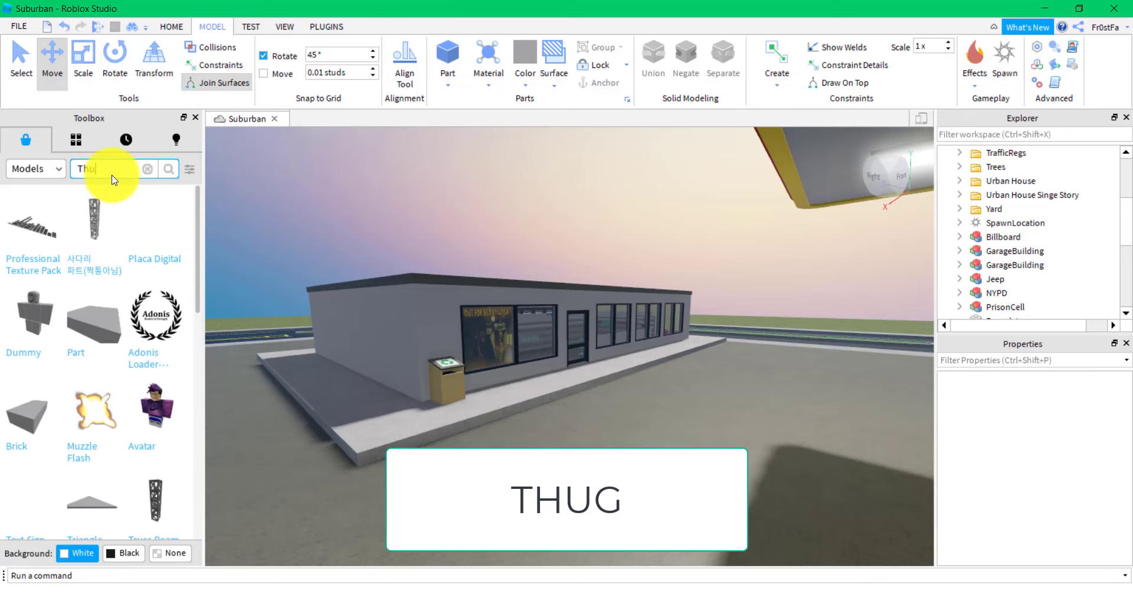
pyautogui.write('g')
pyautogui.press('Return')
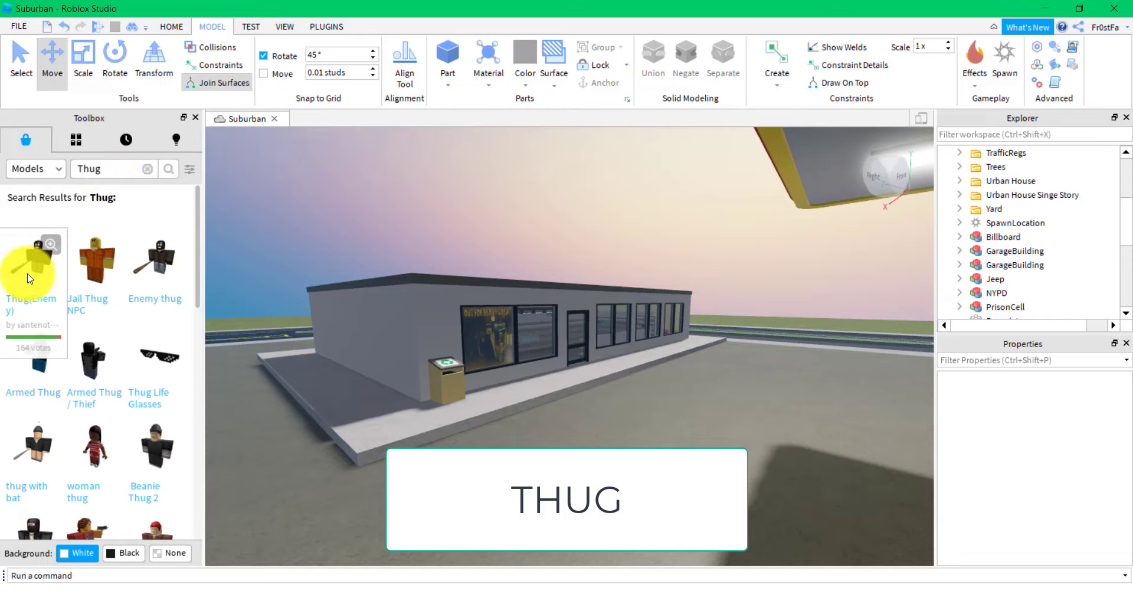
# Place the Thug(Enemy) model on the pavement in front of the convenience store and rotate it in place
pyautogui.moveTo(28, 278); pyautogui.dragTo(612, 397)
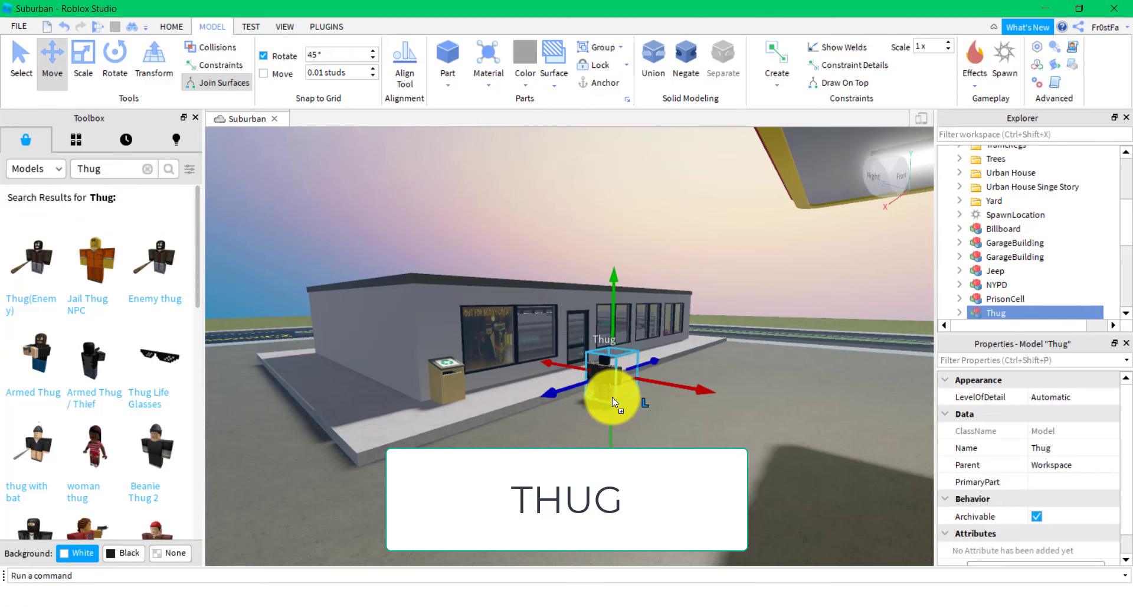
pyautogui.scroll(-8, 632, 404)
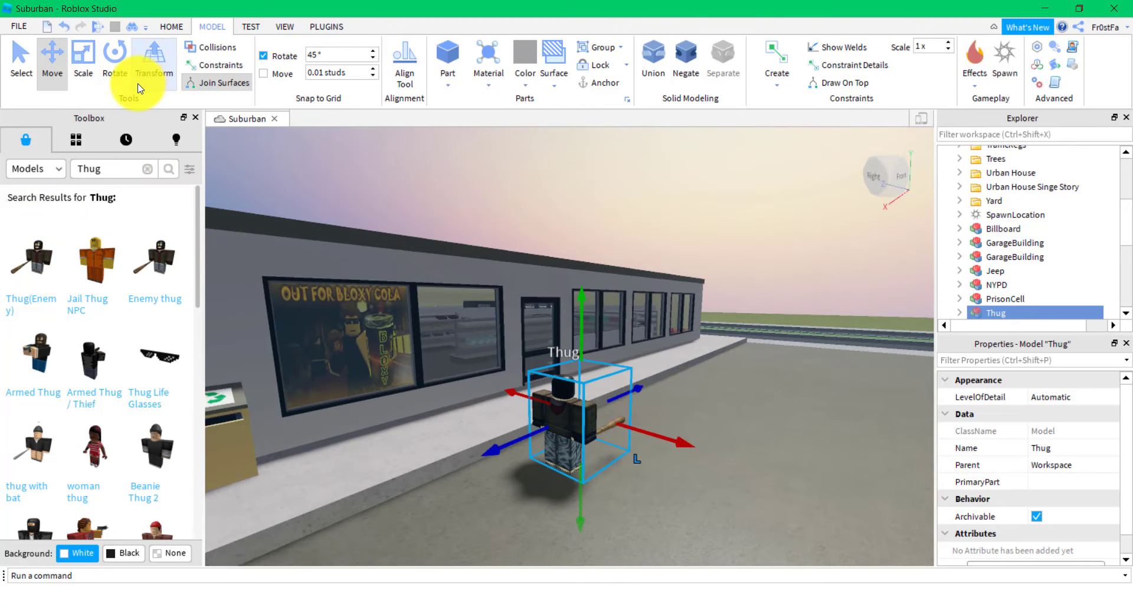
pyautogui.click(114, 65)
pyautogui.moveTo(608, 450); pyautogui.dragTo(480, 369)
# Return to the police station and add a spawn location on the walkway slab
pyautogui.press('s')
pyautogui.moveTo(691, 447); pyautogui.dragTo(690, 447, button='right')
pyautogui.press('s')
pyautogui.press('d')
pyautogui.press('d')
pyautogui.press('w')
pyautogui.press('w')
pyautogui.press('s')
pyautogui.press('w')
pyautogui.press('d')
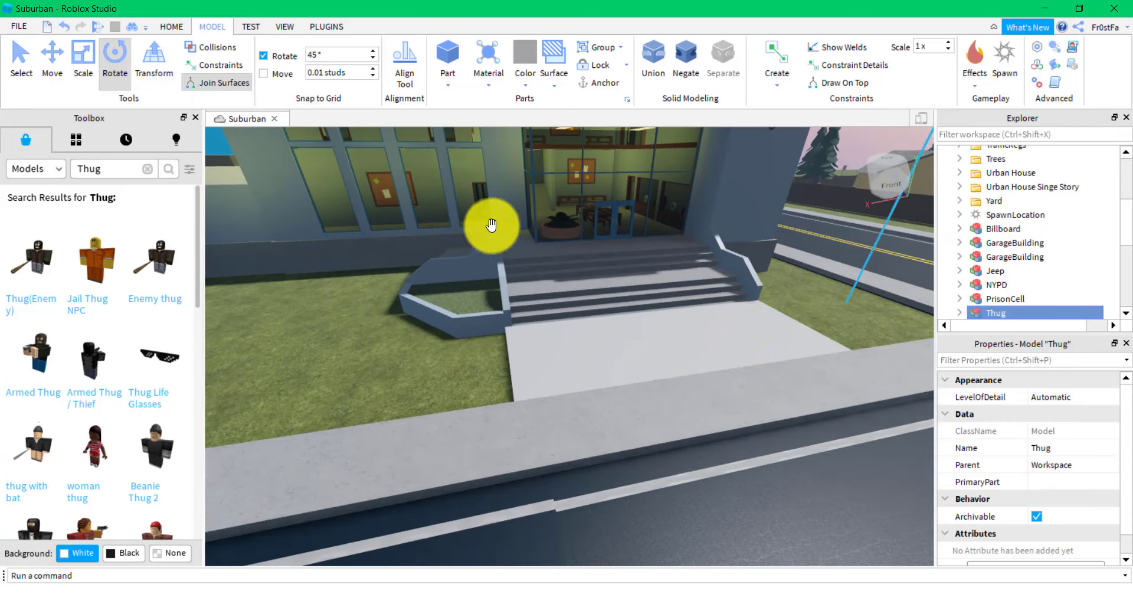
pyautogui.moveTo(681, 388); pyautogui.dragTo(680, 387, button='right')
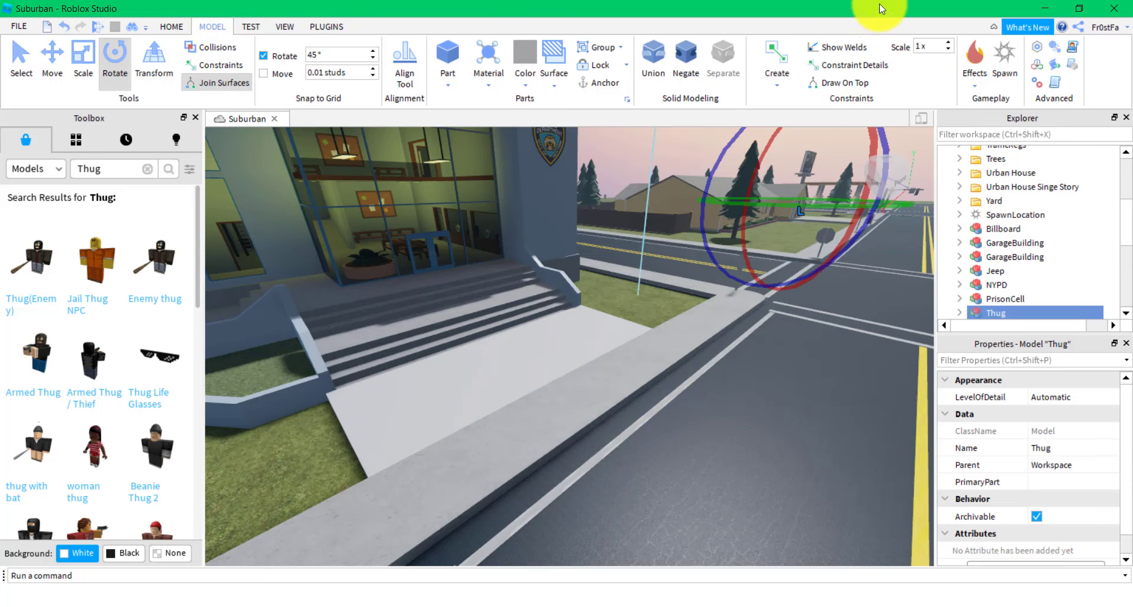
pyautogui.click(1010, 74)
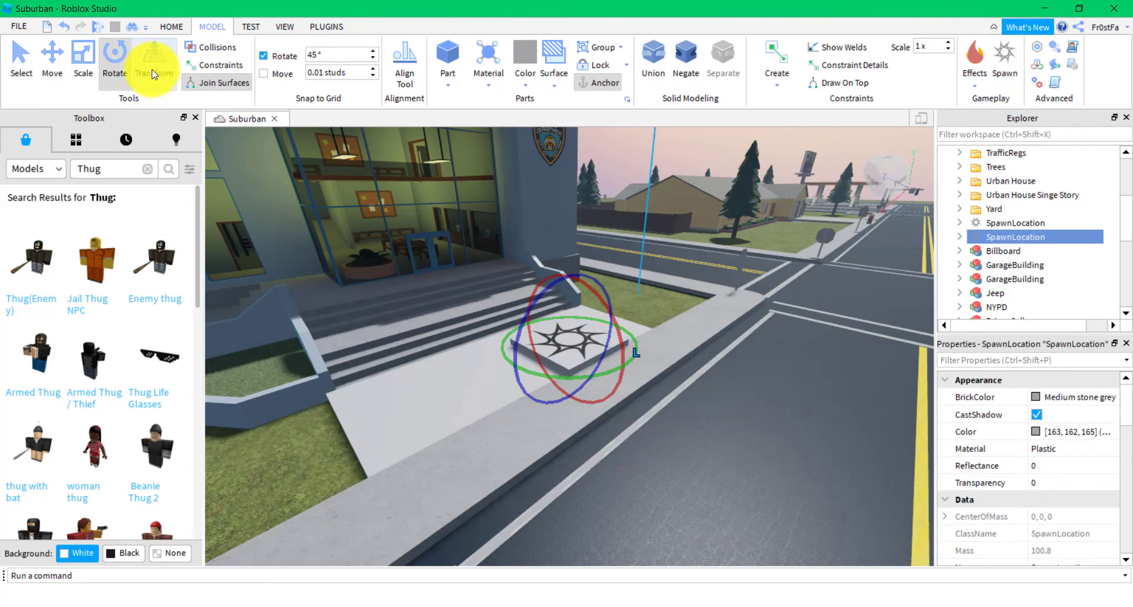
# Move the new spawn location sideways to the middle of the walkway, in front of the entrance stairs
pyautogui.click(52, 56)
pyautogui.moveTo(521, 354); pyautogui.dragTo(435, 377)
pyautogui.click(531, 352)
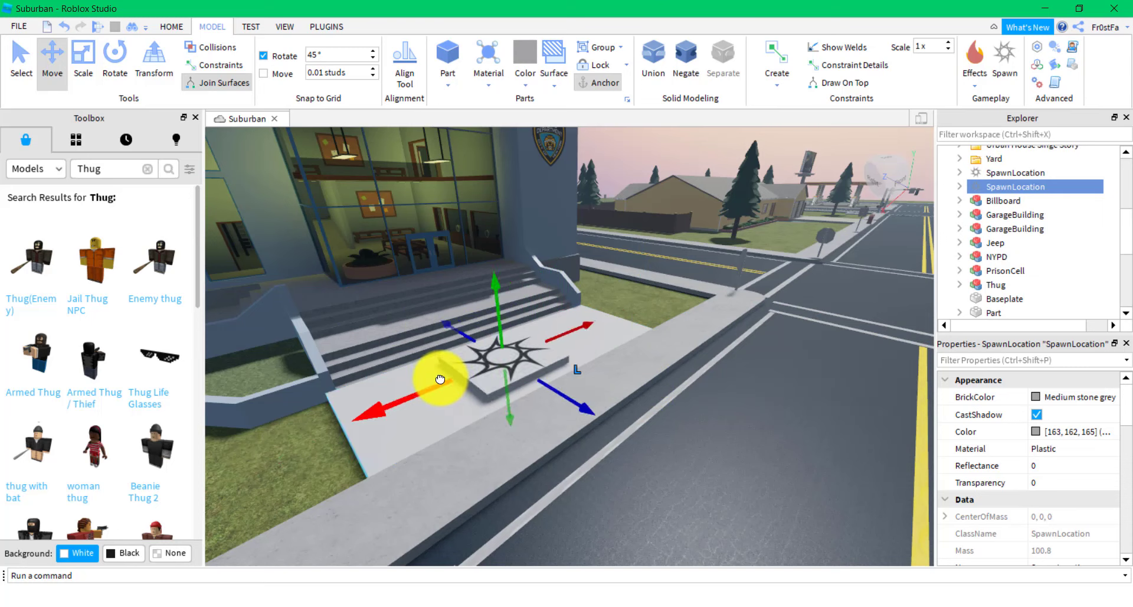
pyautogui.click(491, 285)
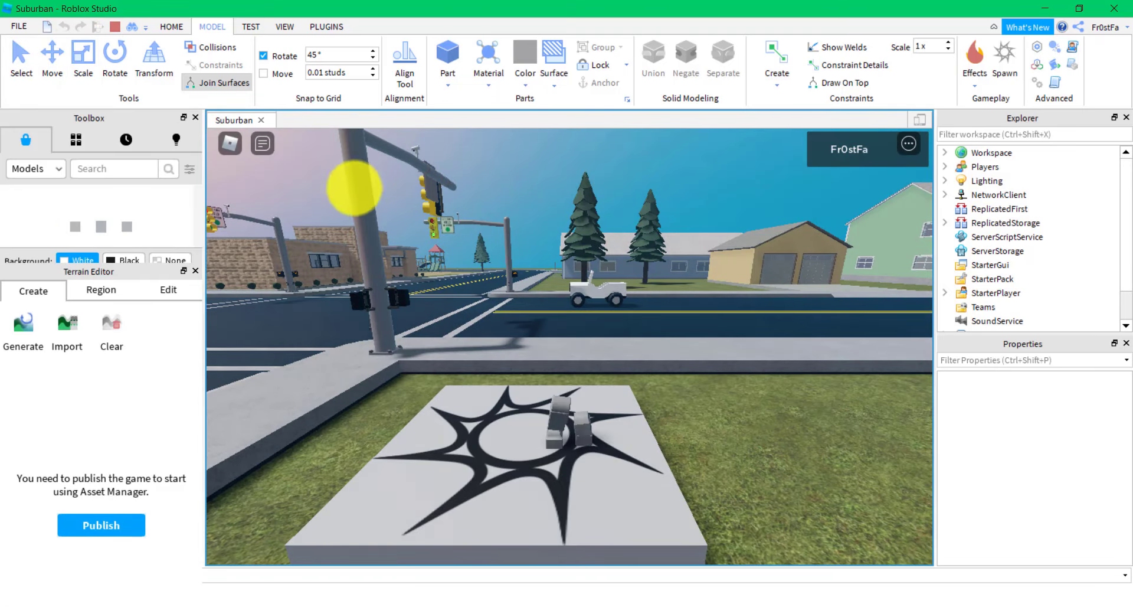
# Walk the character from its spawn pad onto the road in a playtest, and stop the test
pyautogui.moveTo(758, 298); pyautogui.dragTo(753, 298, button='right')
pyautogui.press('s')
pyautogui.press('w')
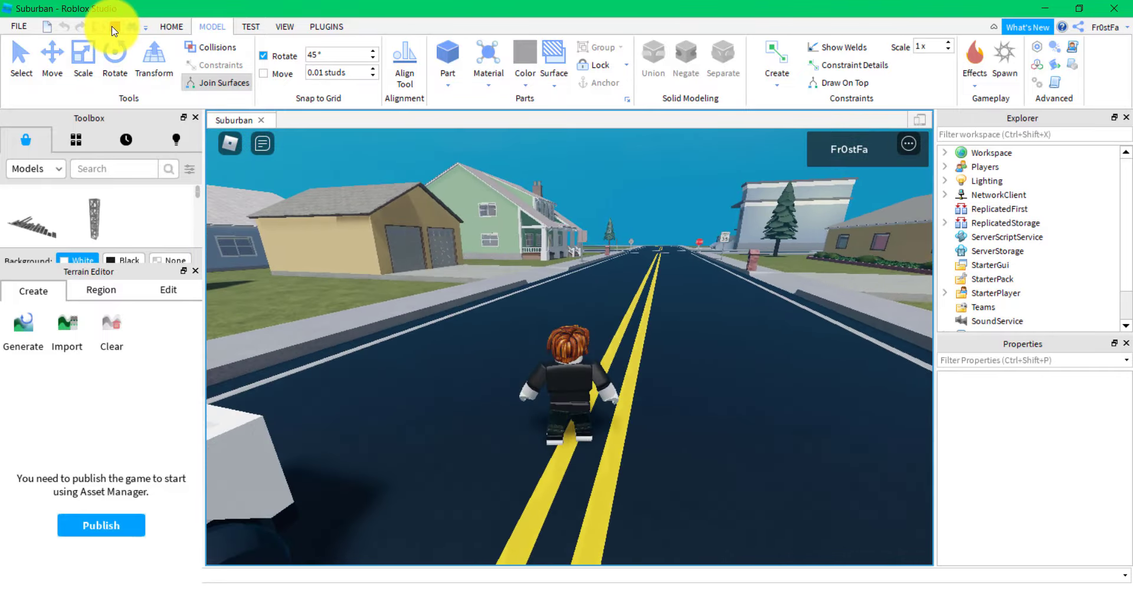
pyautogui.click(113, 26)
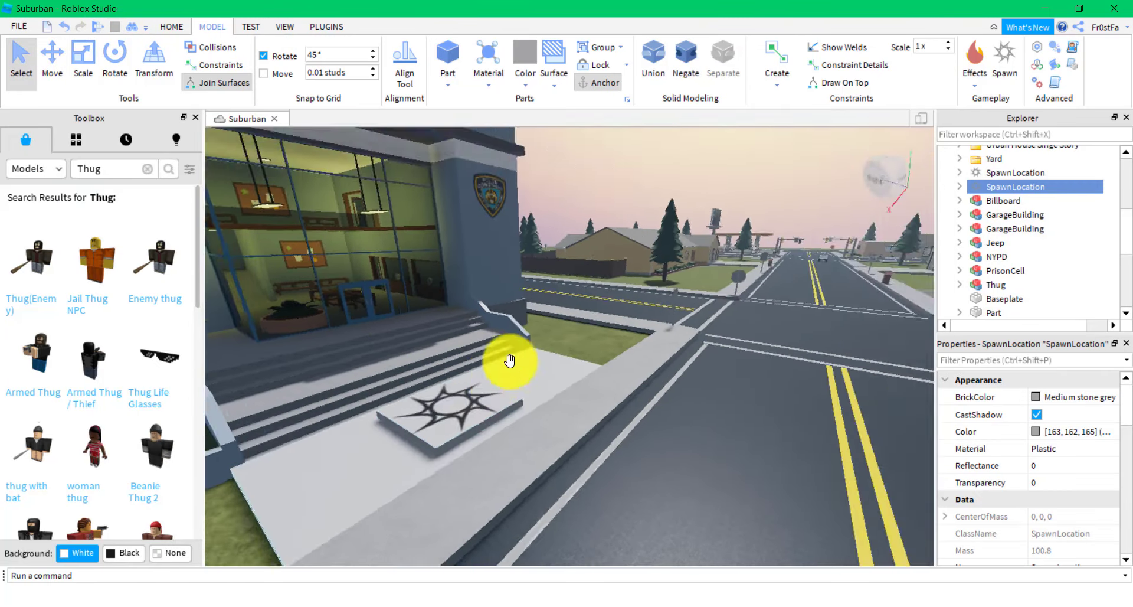
# Delete the old spawn location on the grass at the street corner
pyautogui.press('w')
pyautogui.moveTo(510, 360); pyautogui.dragTo(509, 371, button='right')
pyautogui.press('w')
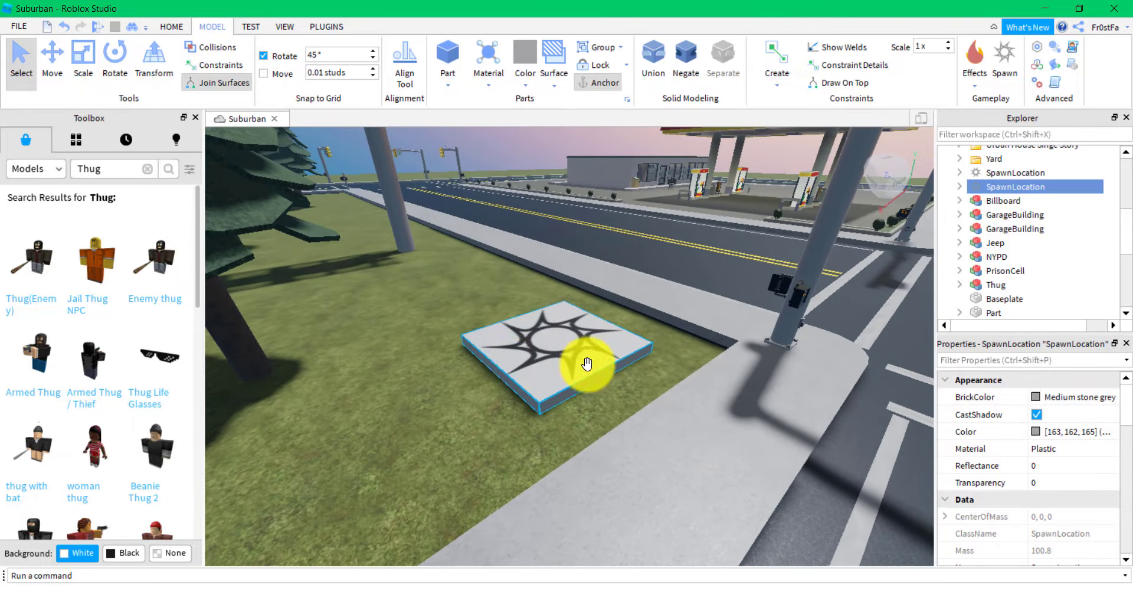
pyautogui.click(552, 348)
pyautogui.press('Delete')
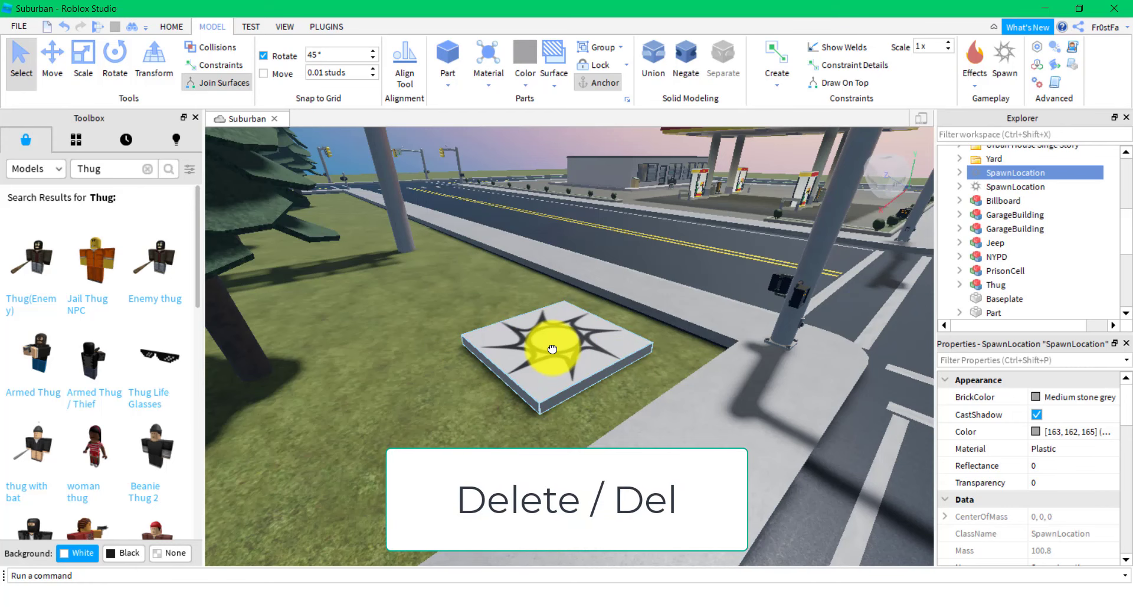
pyautogui.press('Delete')
# Lower the spawn location on the station walkway until it sits almost flush with the slab
pyautogui.moveTo(626, 367); pyautogui.dragTo(627, 369, button='right')
pyautogui.press('w')
pyautogui.press('w')
pyautogui.press('a')
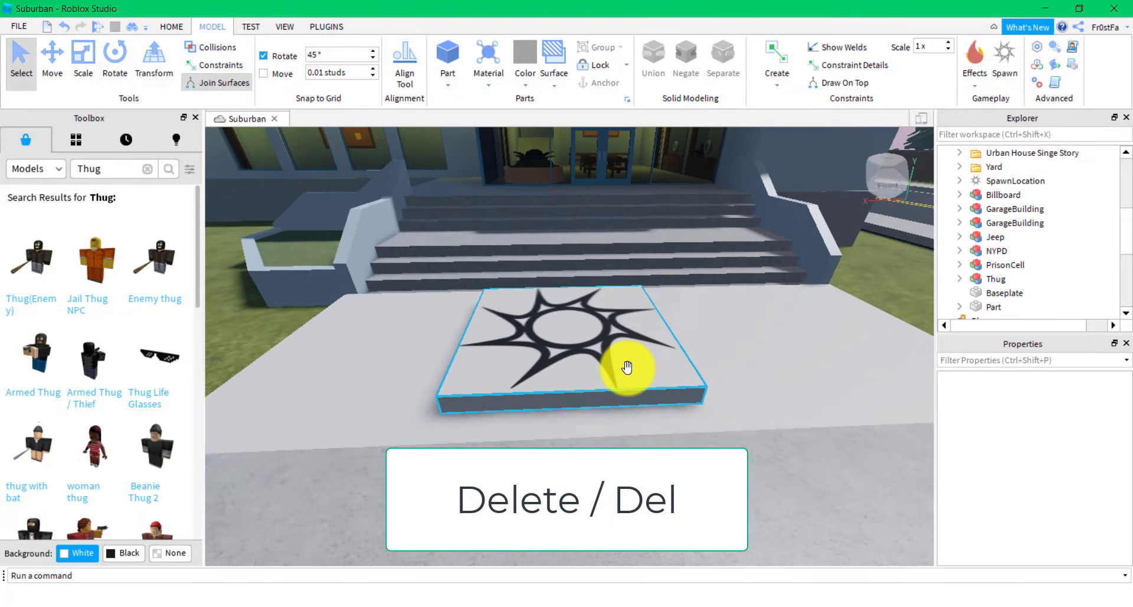
pyautogui.click(581, 342)
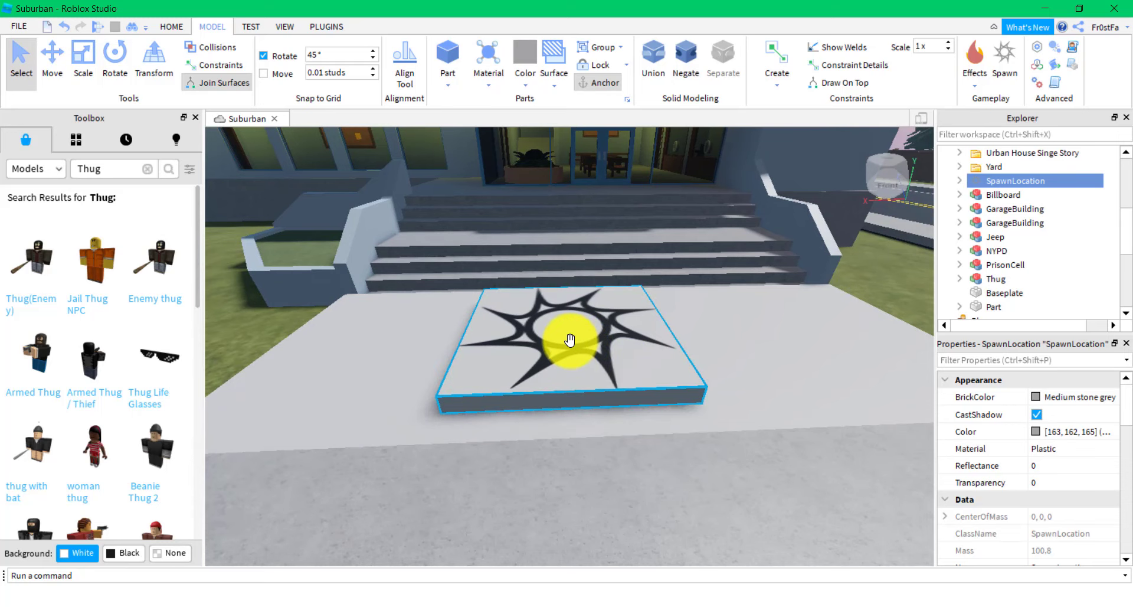
pyautogui.click(52, 59)
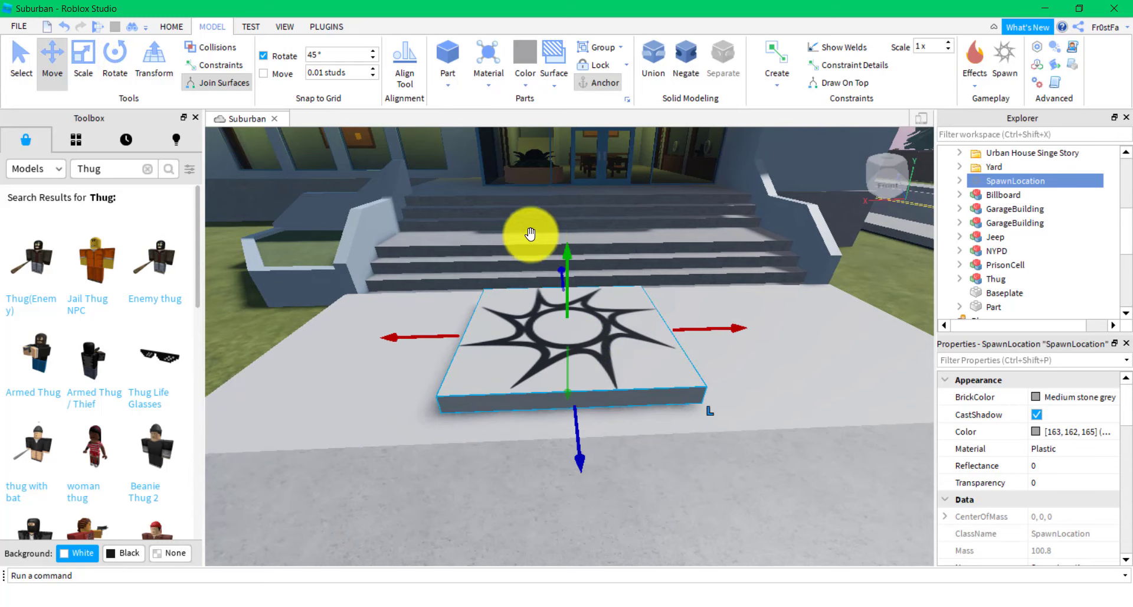
pyautogui.moveTo(565, 257); pyautogui.dragTo(567, 276)
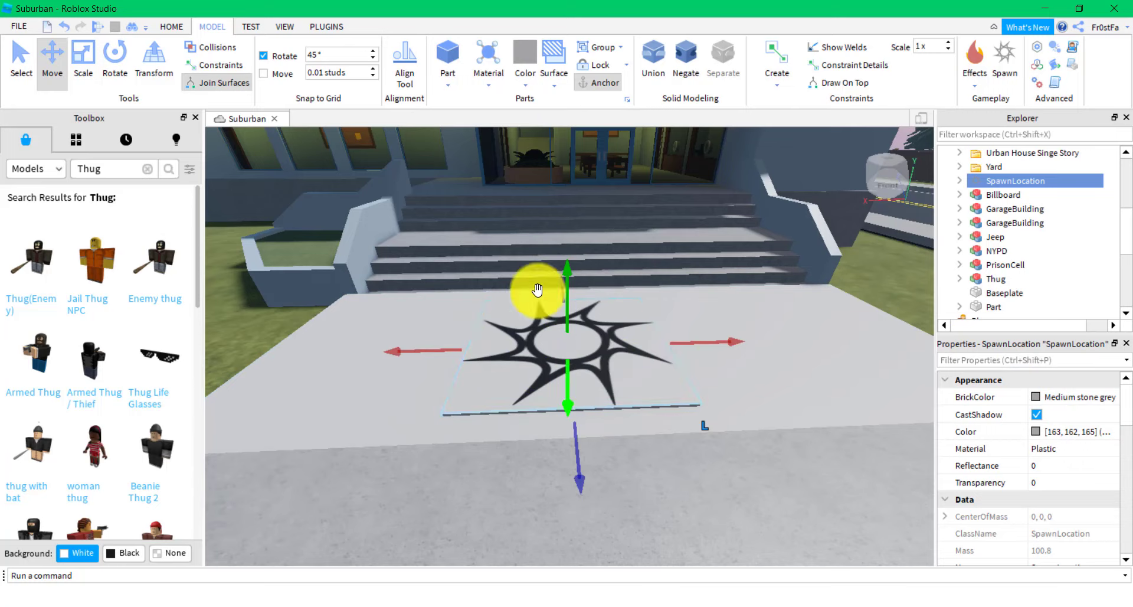
pyautogui.click(740, 373)
pyautogui.click(655, 366)
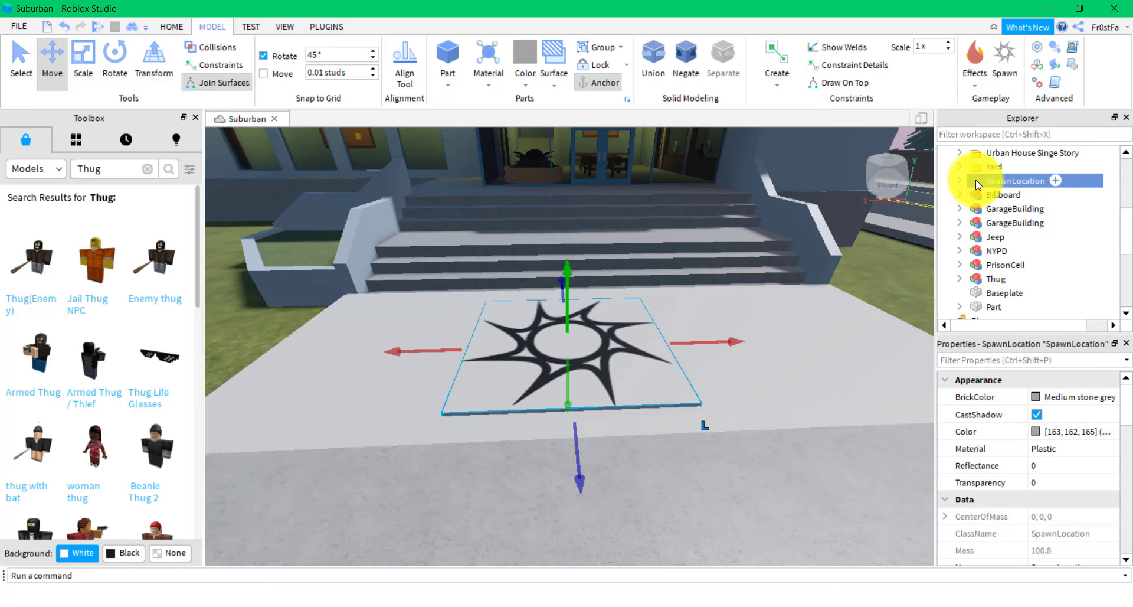
# Look through the place's hierarchy of workspace objects and services
pyautogui.scroll(5, 1107, 222)
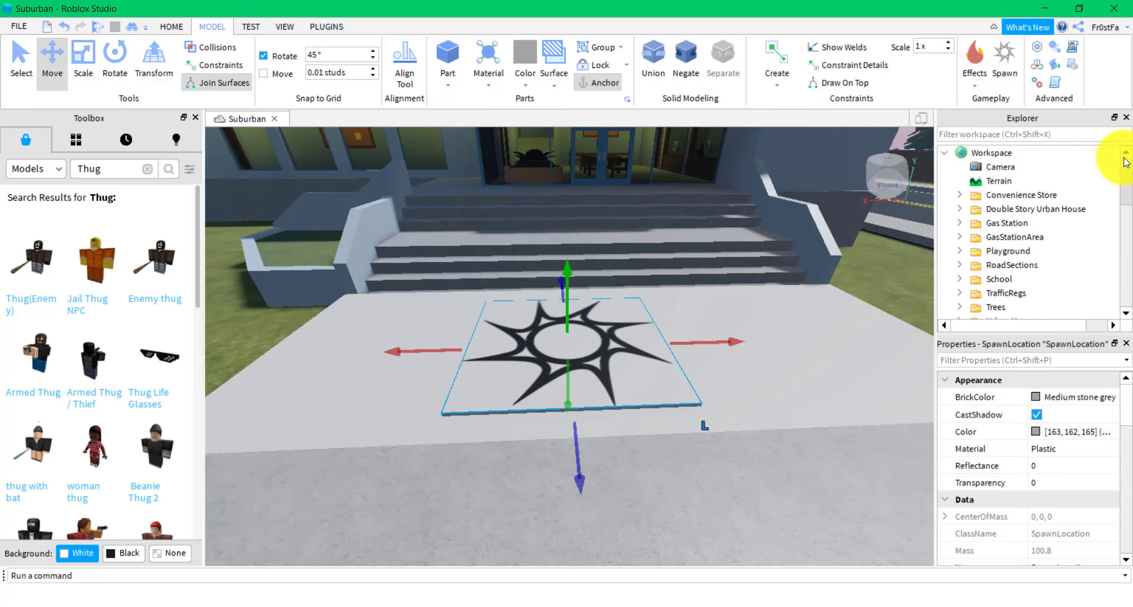
pyautogui.scroll(-12, 1109, 201)
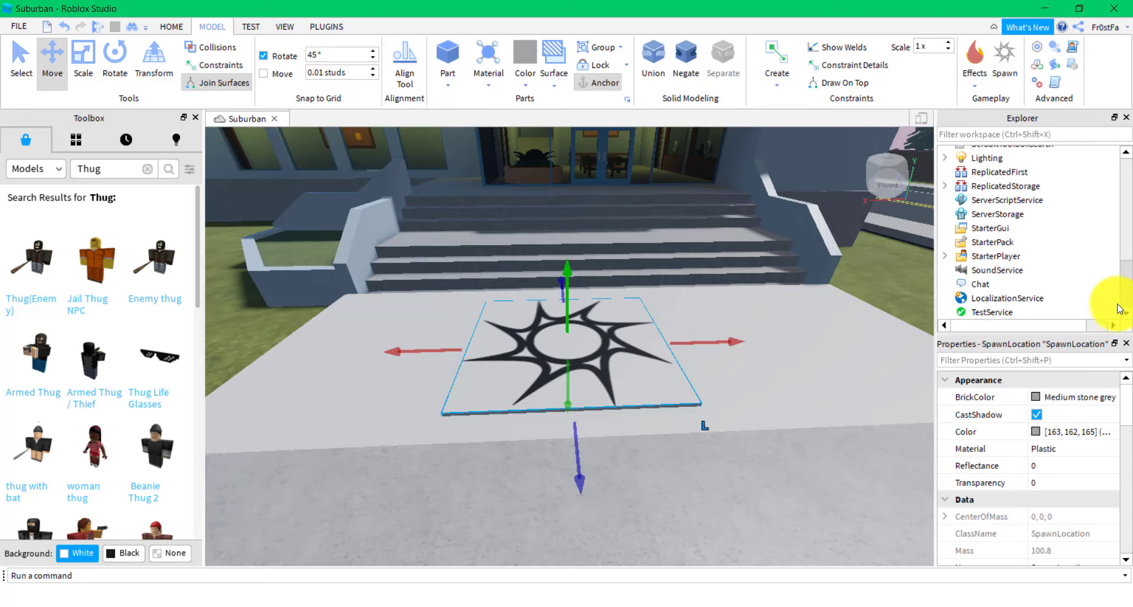
pyautogui.moveTo(1118, 309); pyautogui.dragTo(1118, 222)
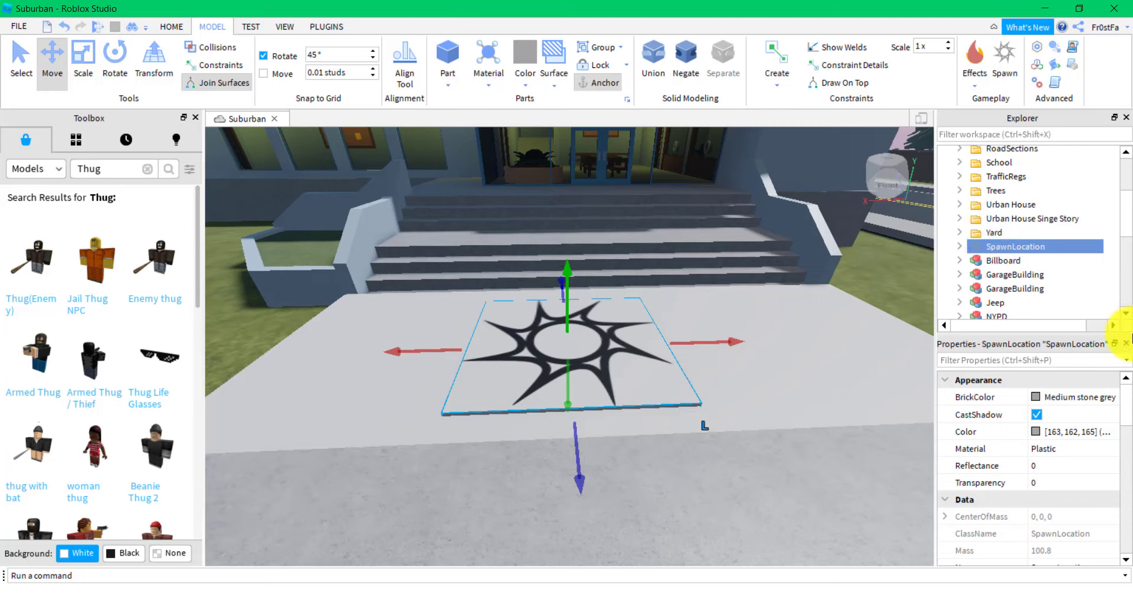
# Set the transparency of the spawn location on the station walkway to 1
pyautogui.click(745, 372)
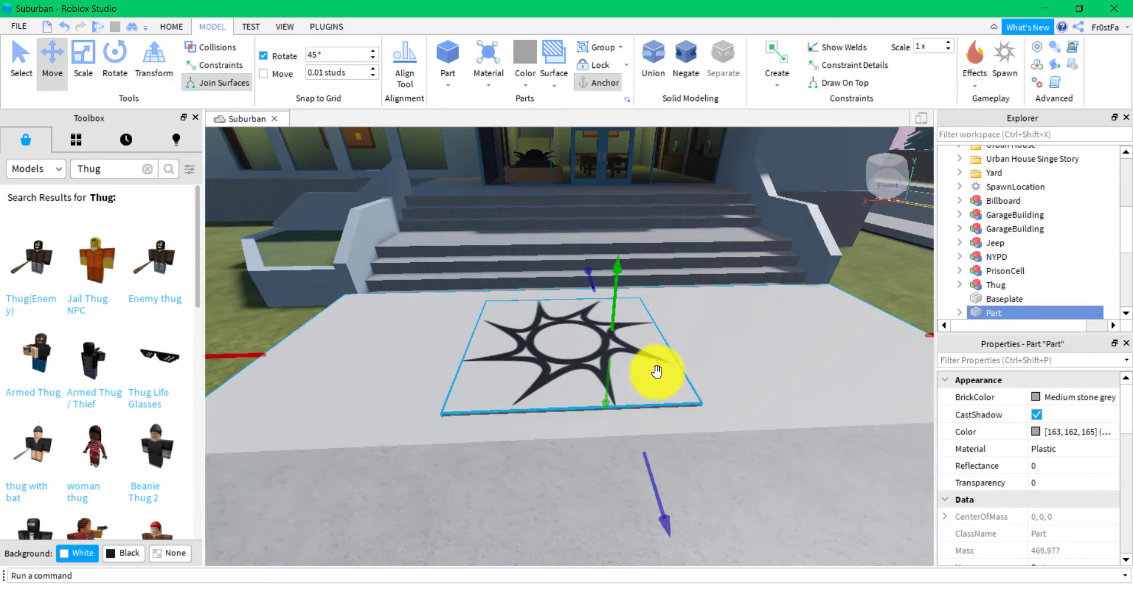
pyautogui.click(643, 380)
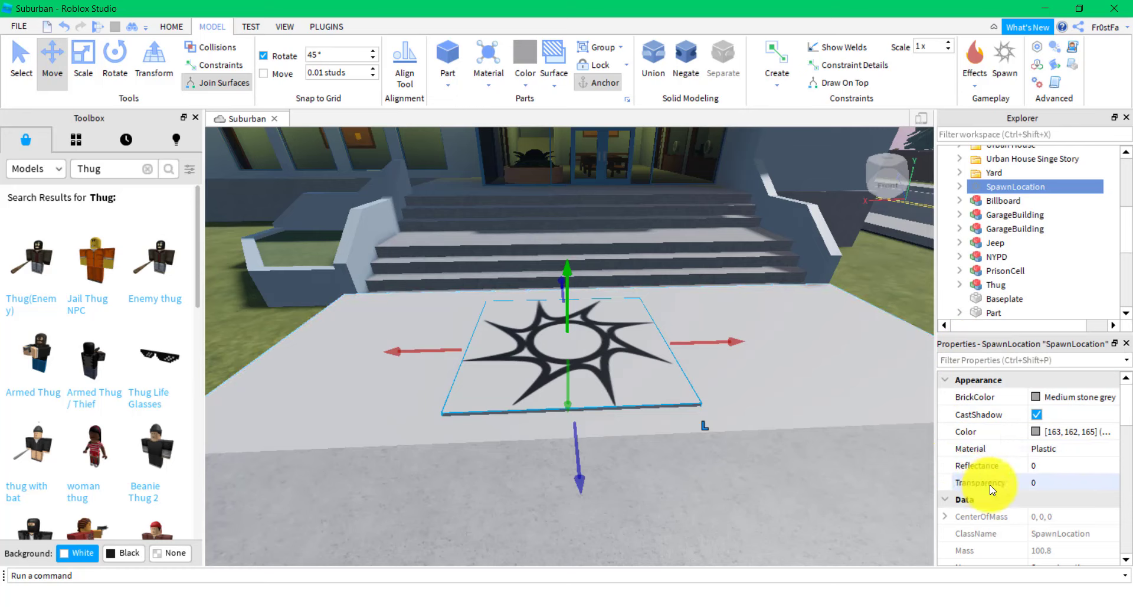
pyautogui.click(1048, 487)
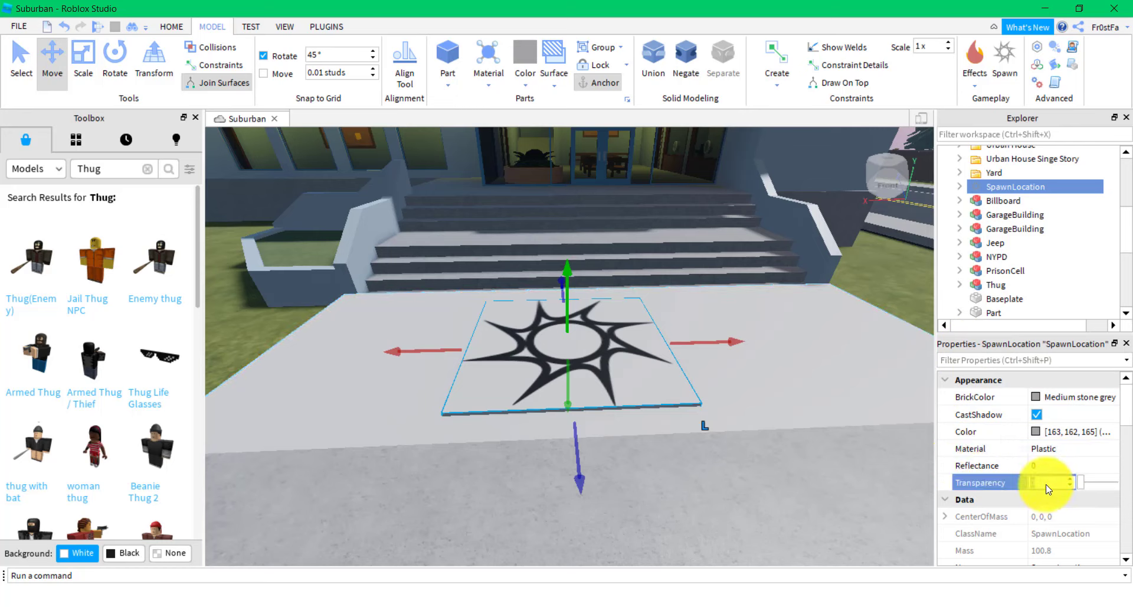
pyautogui.write('1')
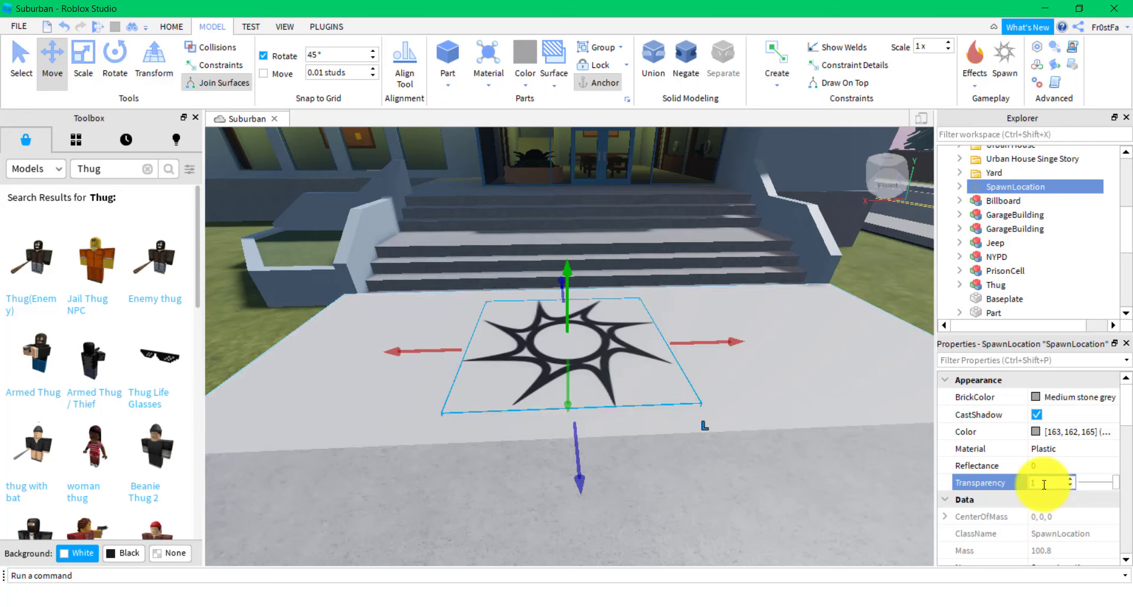
pyautogui.press('Return')
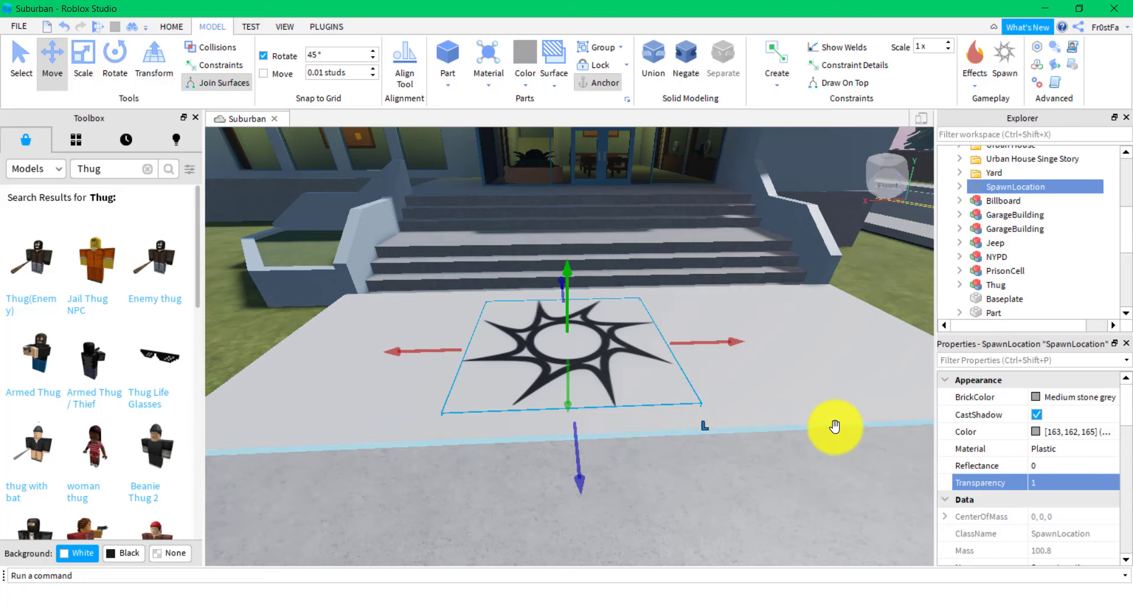
# Delete the star decal from the spawn location on the station walkway
pyautogui.moveTo(835, 426); pyautogui.dragTo(695, 360, button='right')
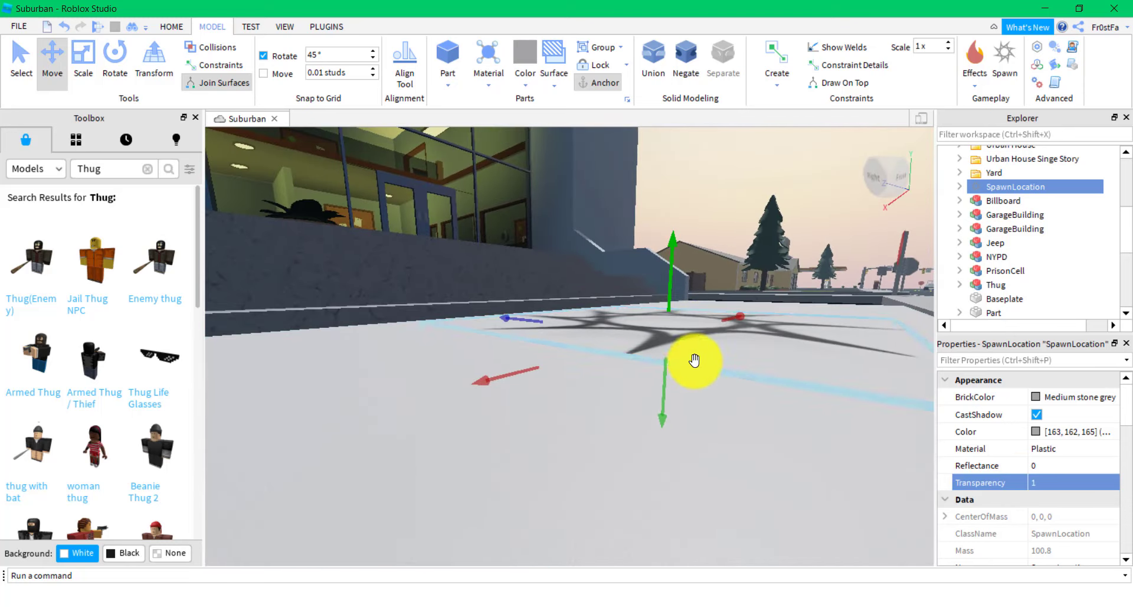
pyautogui.moveTo(824, 321); pyautogui.dragTo(827, 324, button='right')
pyautogui.scroll(1, 826, 324)
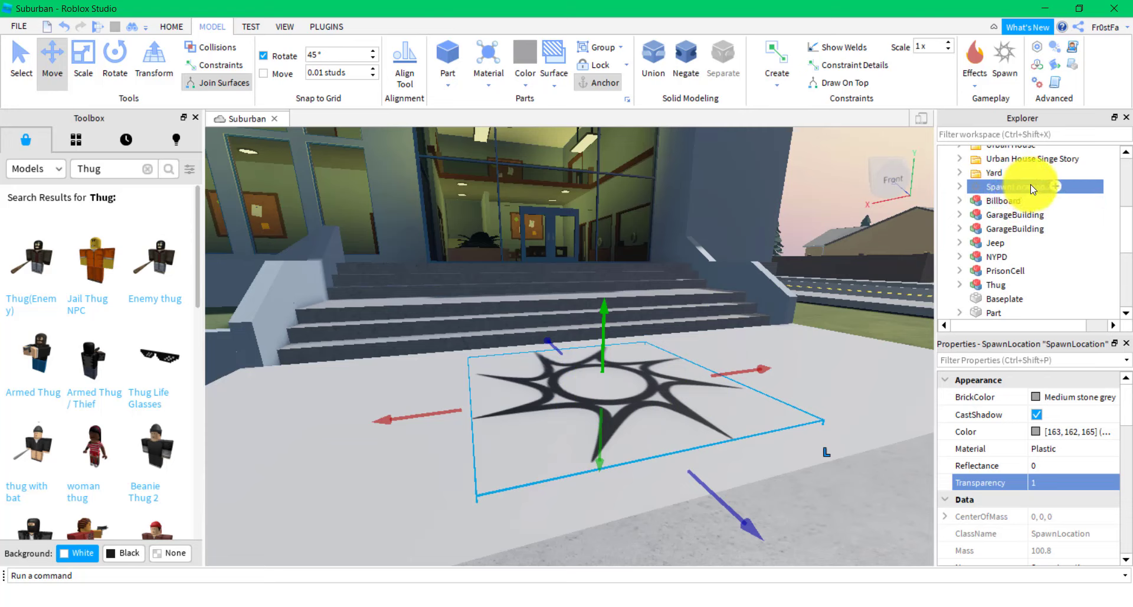
pyautogui.click(960, 187)
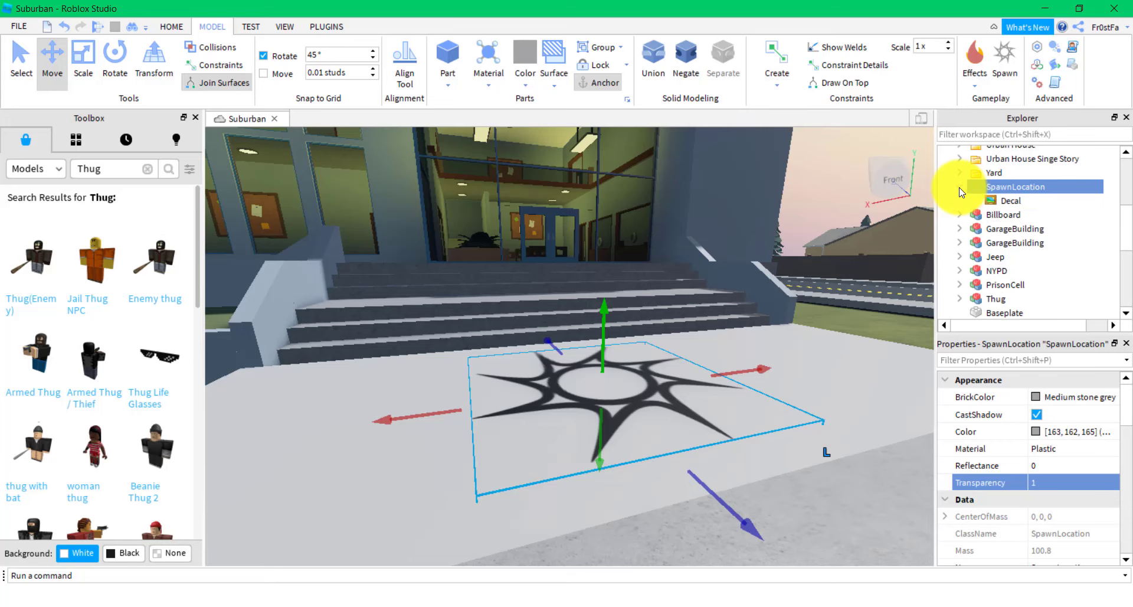
pyautogui.click(1007, 204)
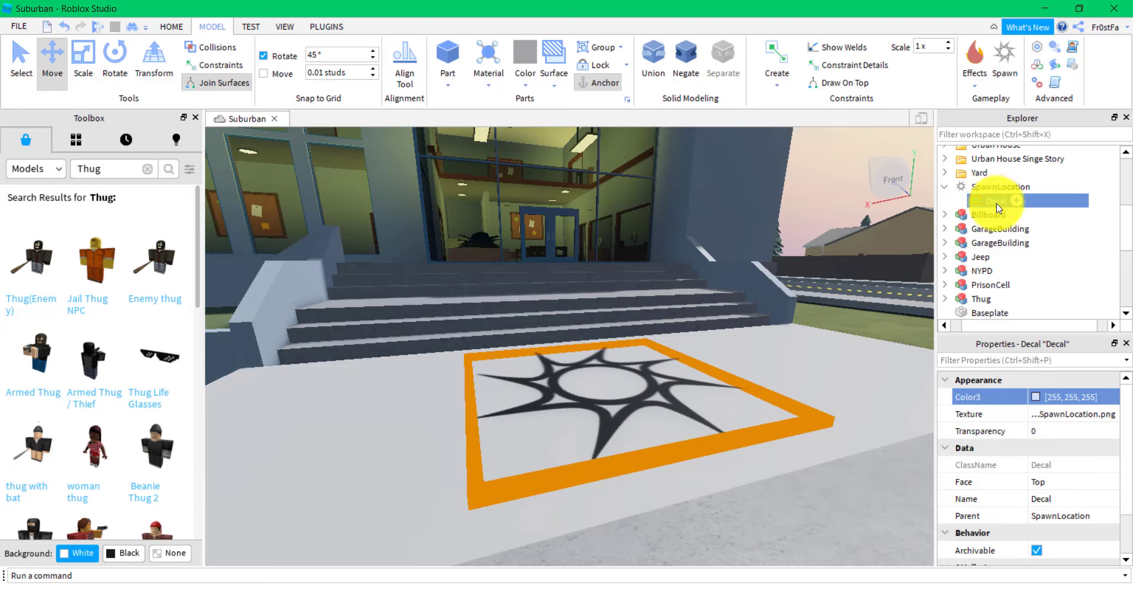
pyautogui.press('Delete')
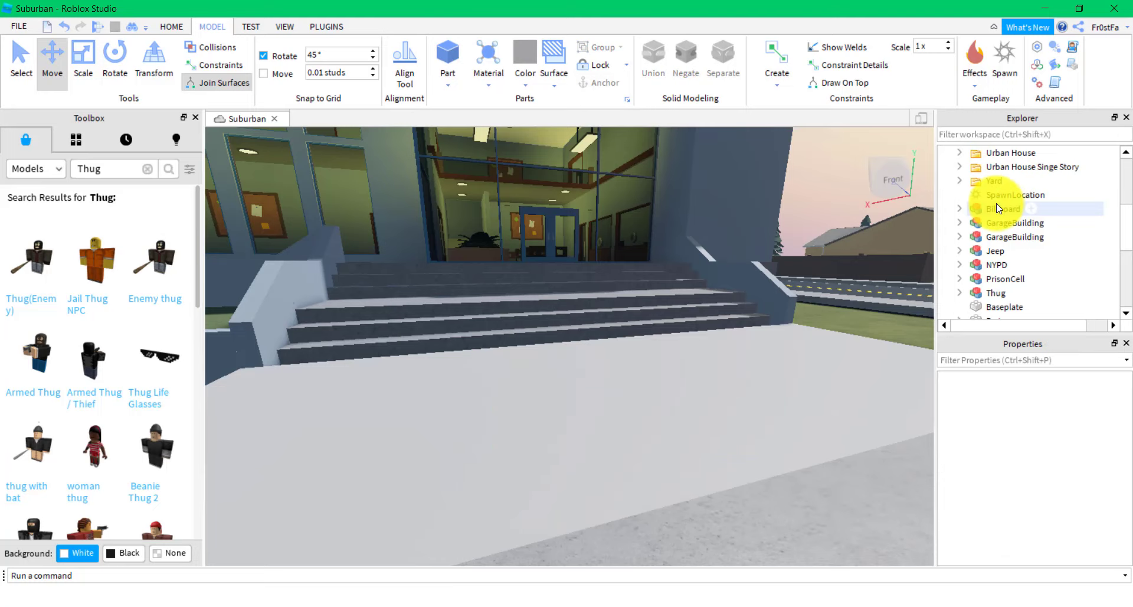
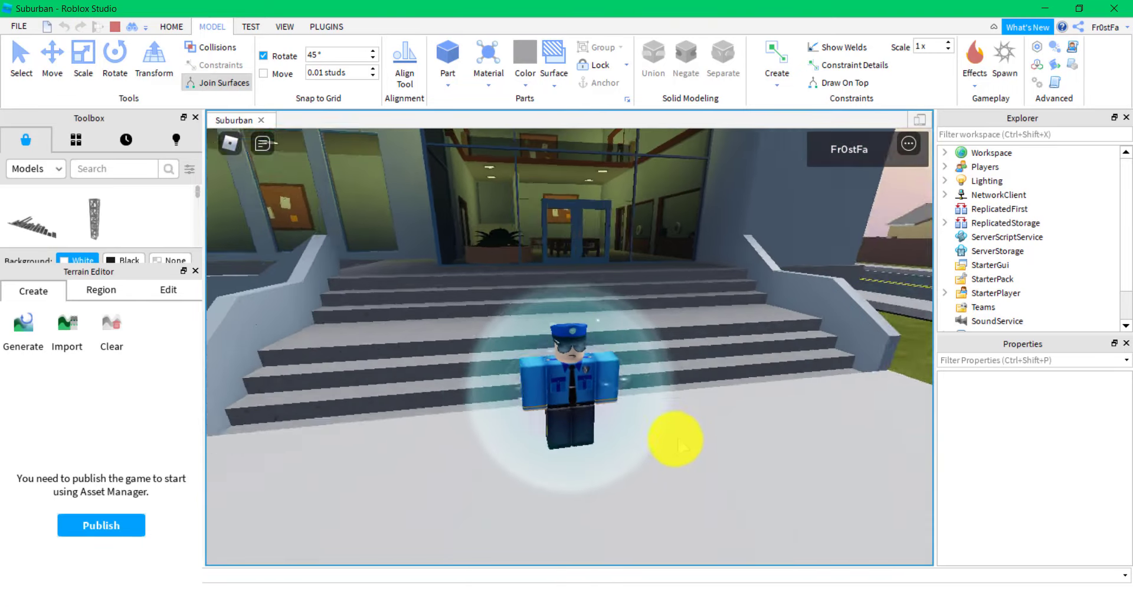
# Playtest the police officer character by walking it from the station steps across the walkway to the roadside sidewalk
pyautogui.press('w')
pyautogui.press('d')
pyautogui.moveTo(678, 437)
pyautogui.mouseDown(button='right')
pyautogui.moveTo(708, 437)
pyautogui.moveTo(678, 438)
pyautogui.mouseUp(button='right')
pyautogui.press('d')
pyautogui.press('w')
pyautogui.press('a')
pyautogui.press('s')
pyautogui.press('d')
pyautogui.press('w')
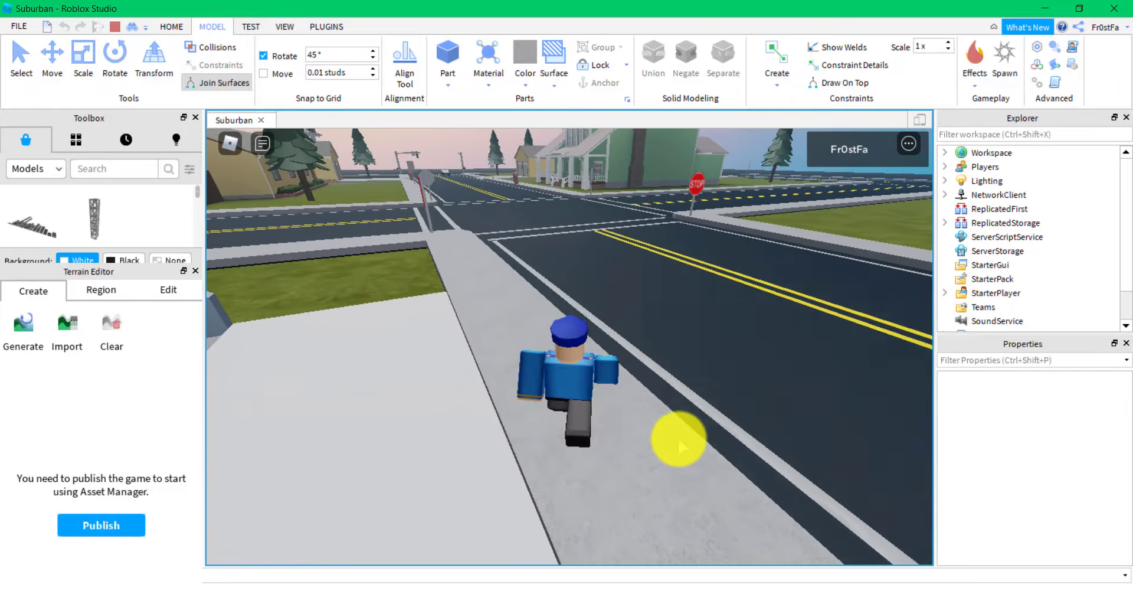
pyautogui.press('a')
pyautogui.press('s')
pyautogui.press('d')
pyautogui.press('w')
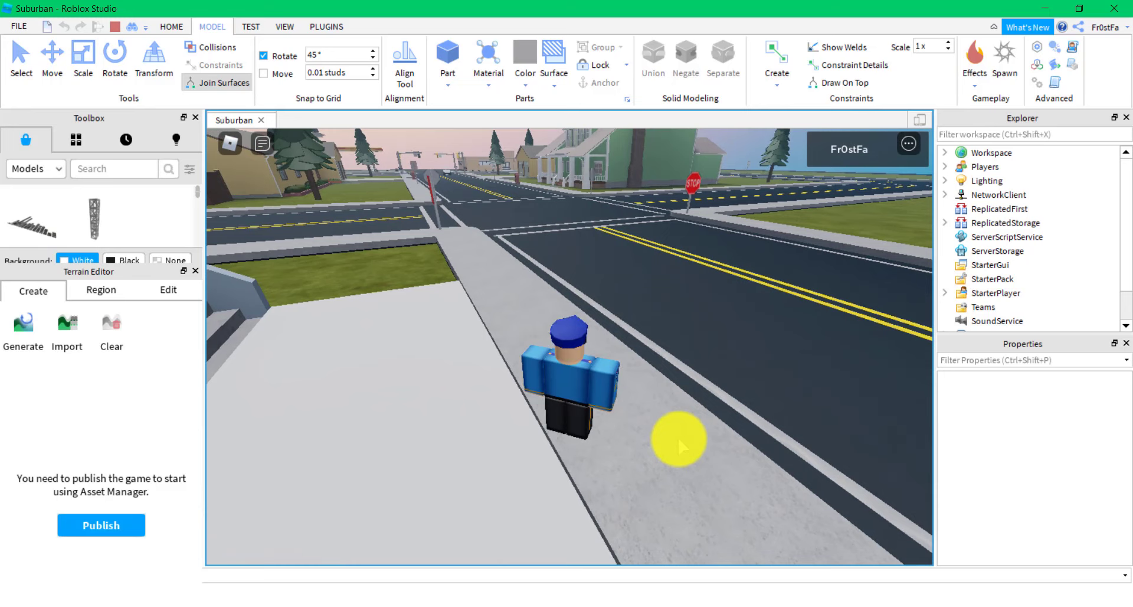
pyautogui.moveTo(678, 439); pyautogui.dragTo(678, 439, button='right')
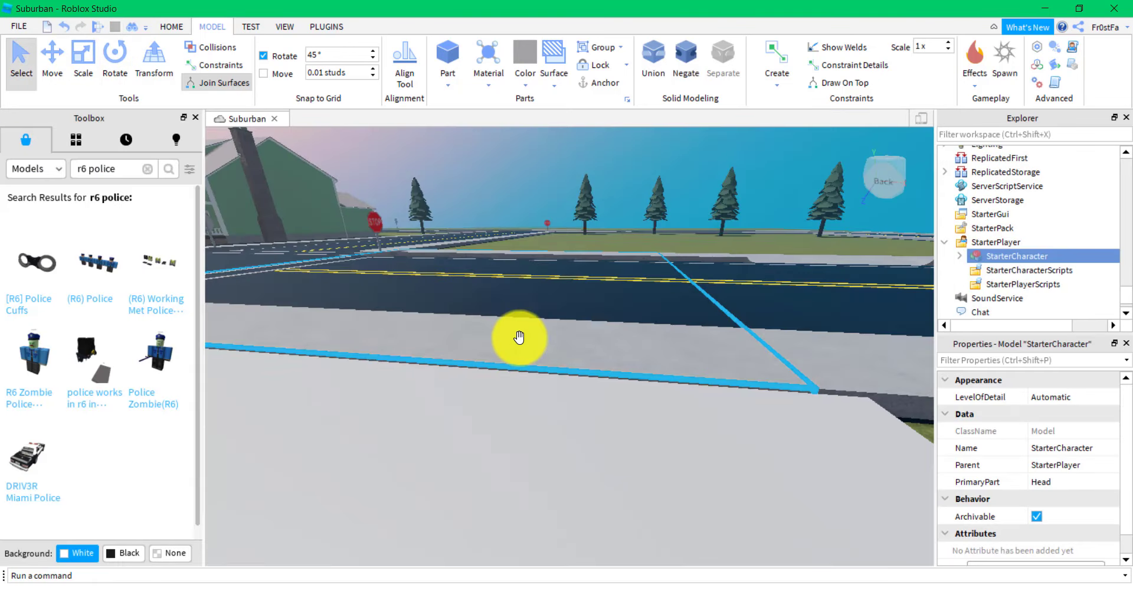
# Search the model library for "police car" and insert the (working) Police Car on the road in front of the station
pyautogui.scroll(-5, 519, 338)
pyautogui.moveTo(519, 338); pyautogui.dragTo(519, 340, button='right')
pyautogui.scroll(3, 519, 341)
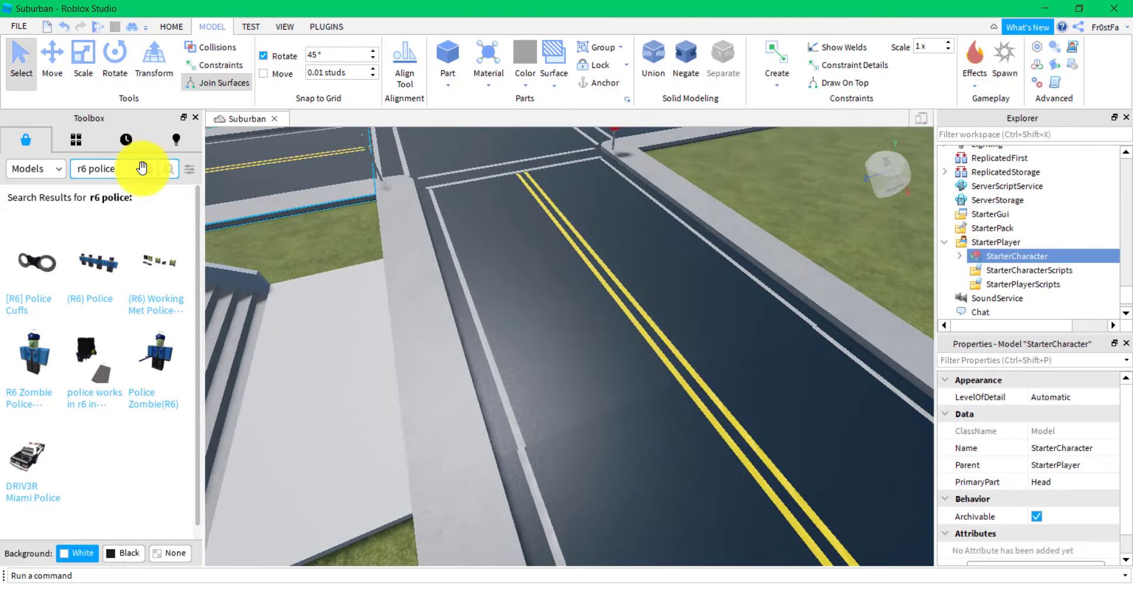
pyautogui.click(147, 168)
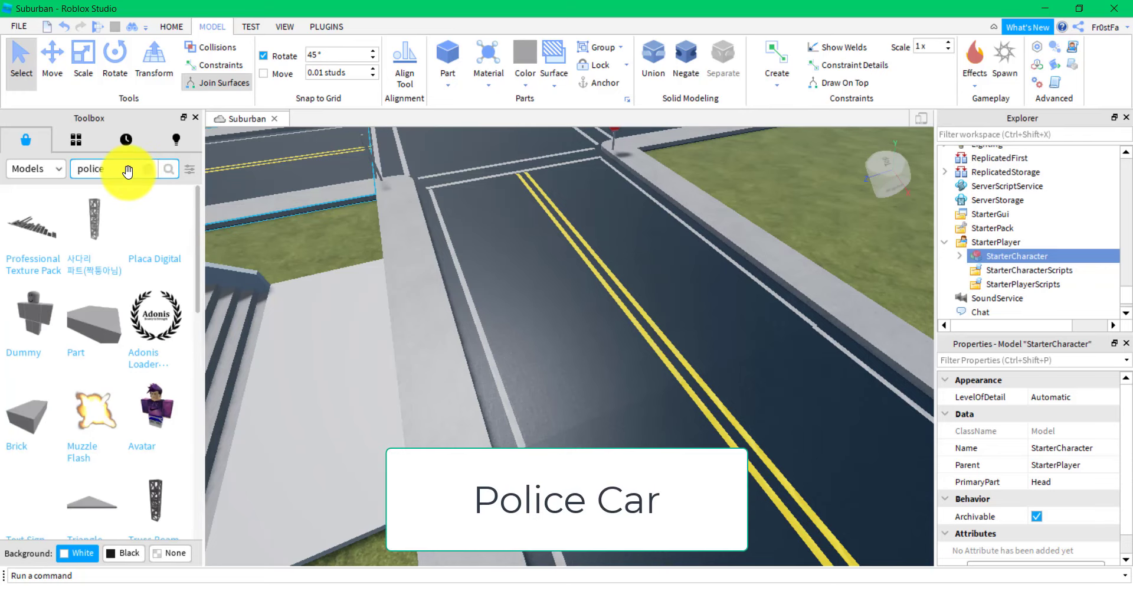
pyautogui.press('Return')
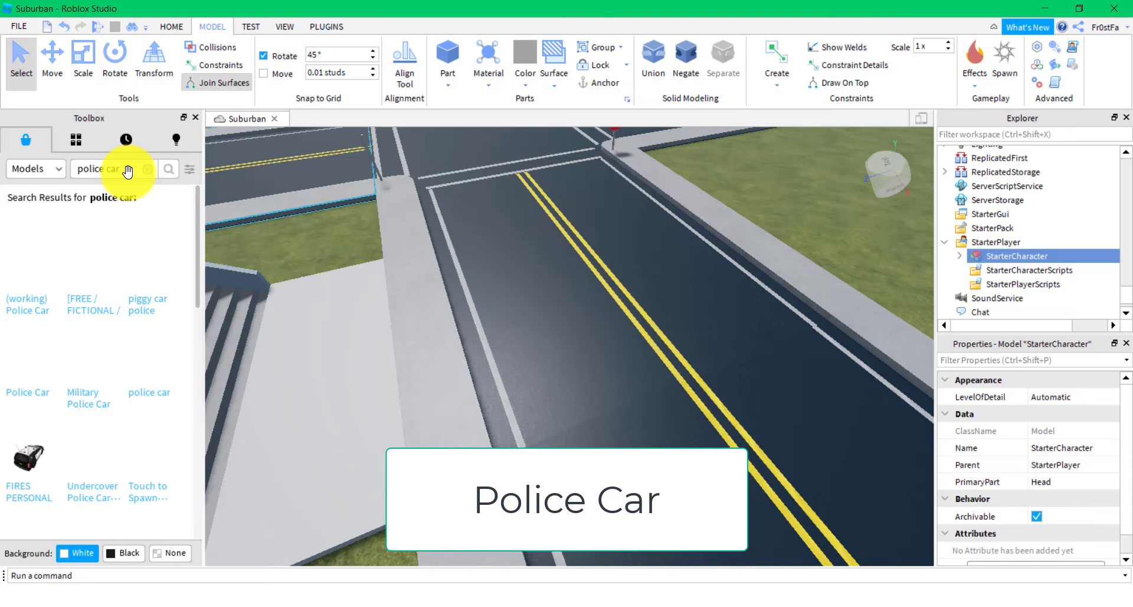
pyautogui.scroll(-4, 101, 285)
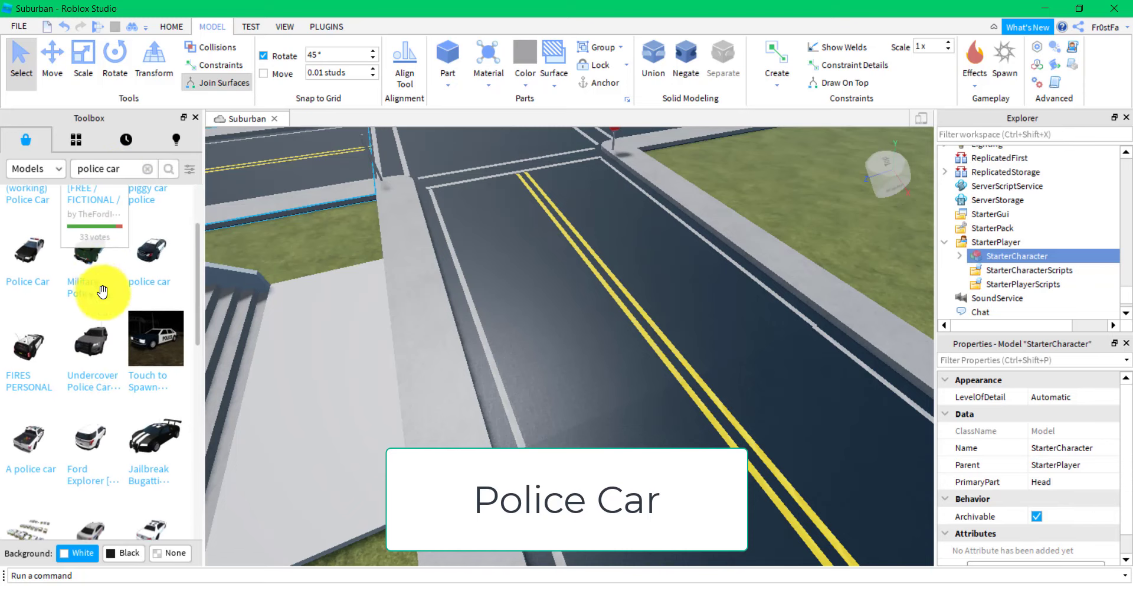
pyautogui.scroll(5, 81, 387)
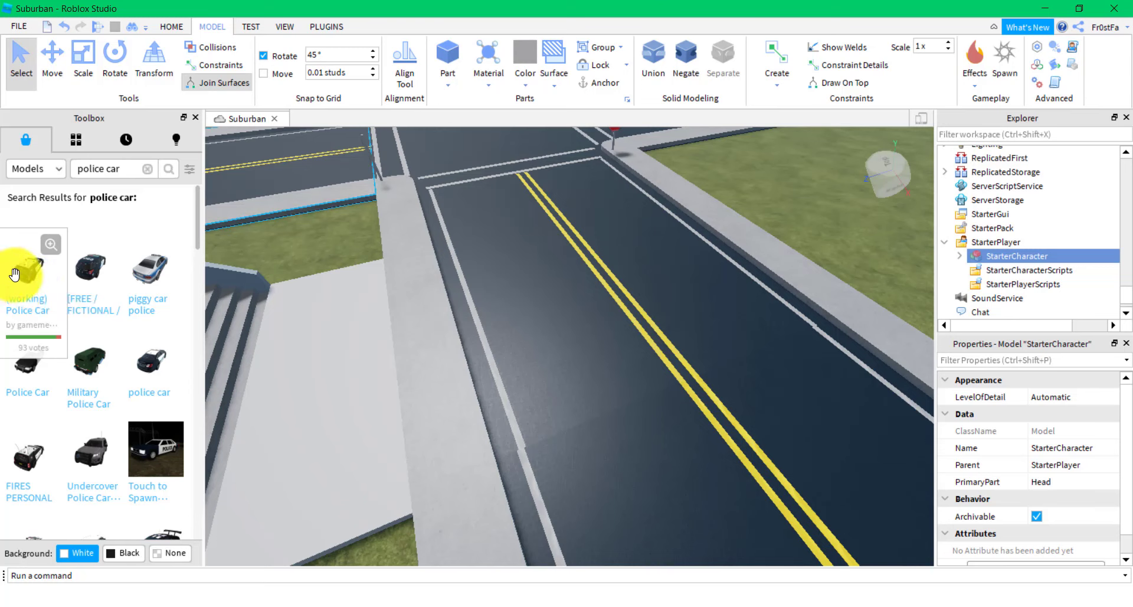
pyautogui.moveTo(24, 273); pyautogui.dragTo(634, 416)
pyautogui.moveTo(635, 417); pyautogui.dragTo(634, 419, button='right')
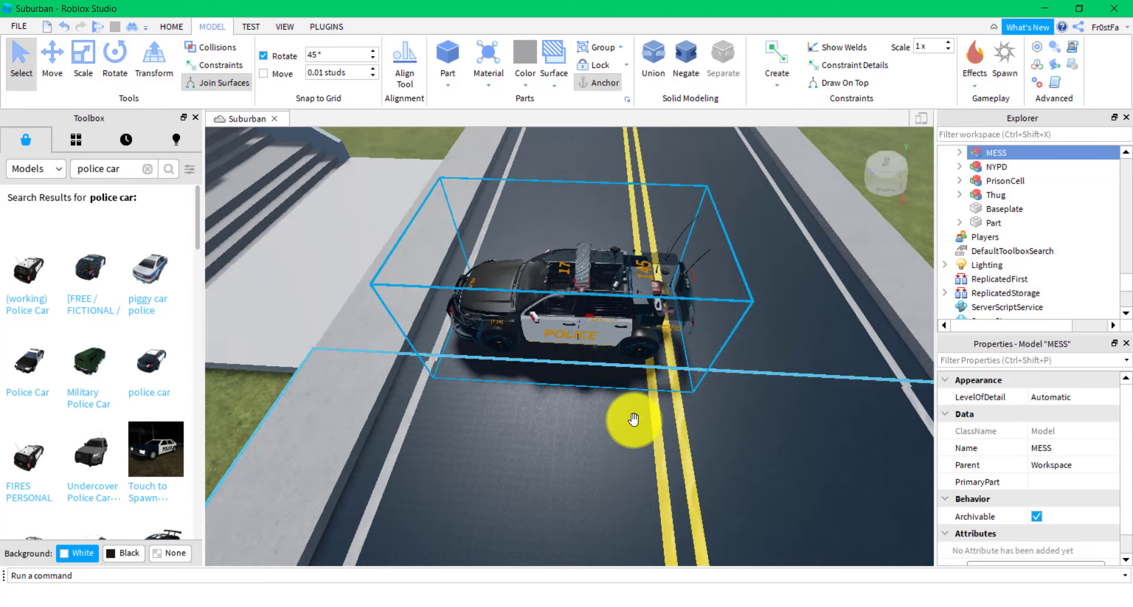
# Rotate the police car 90° so it faces along the road, and move it into the lane beside the station walkway
pyautogui.click(116, 65)
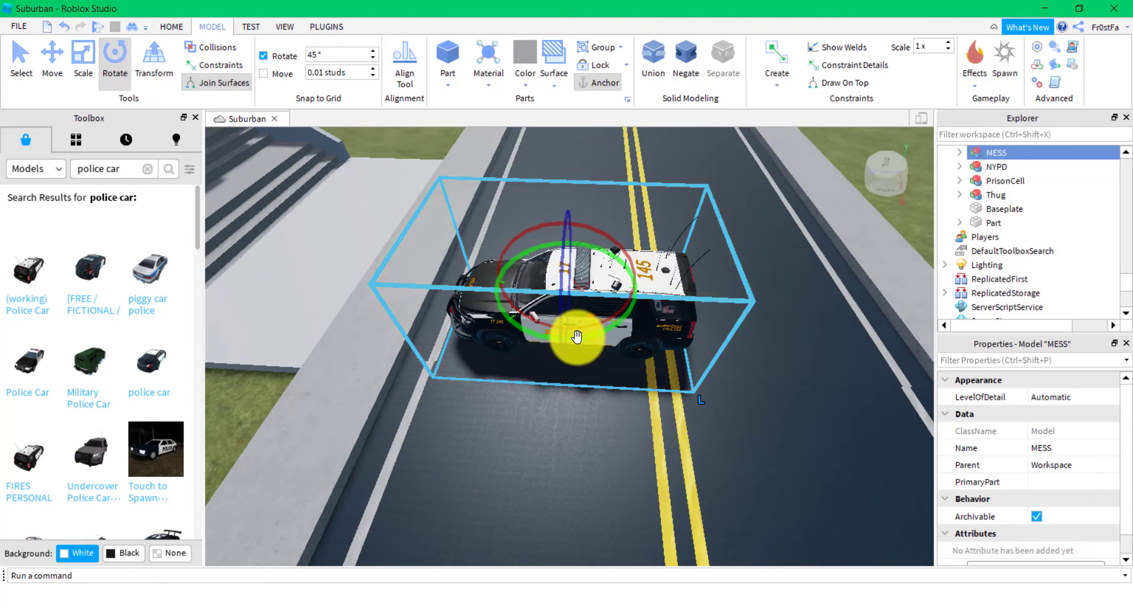
pyautogui.moveTo(581, 340)
pyautogui.mouseDown()
pyautogui.moveTo(499, 273)
pyautogui.moveTo(455, 309)
pyautogui.moveTo(443, 299)
pyautogui.moveTo(591, 354)
pyautogui.mouseUp()
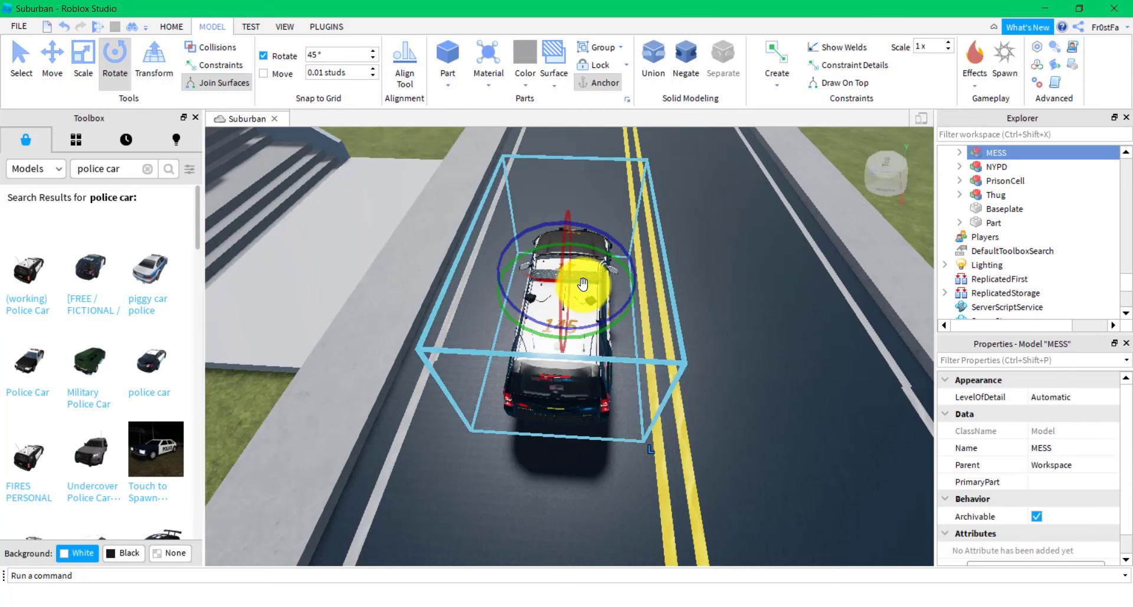
pyautogui.moveTo(576, 284); pyautogui.dragTo(486, 342)
pyautogui.moveTo(486, 341)
pyautogui.mouseDown(button='right')
pyautogui.moveTo(496, 344)
pyautogui.moveTo(484, 344)
pyautogui.mouseUp(button='right')
pyautogui.scroll(5, 484, 346)
pyautogui.scroll(-3, 485, 346)
pyautogui.press('w')
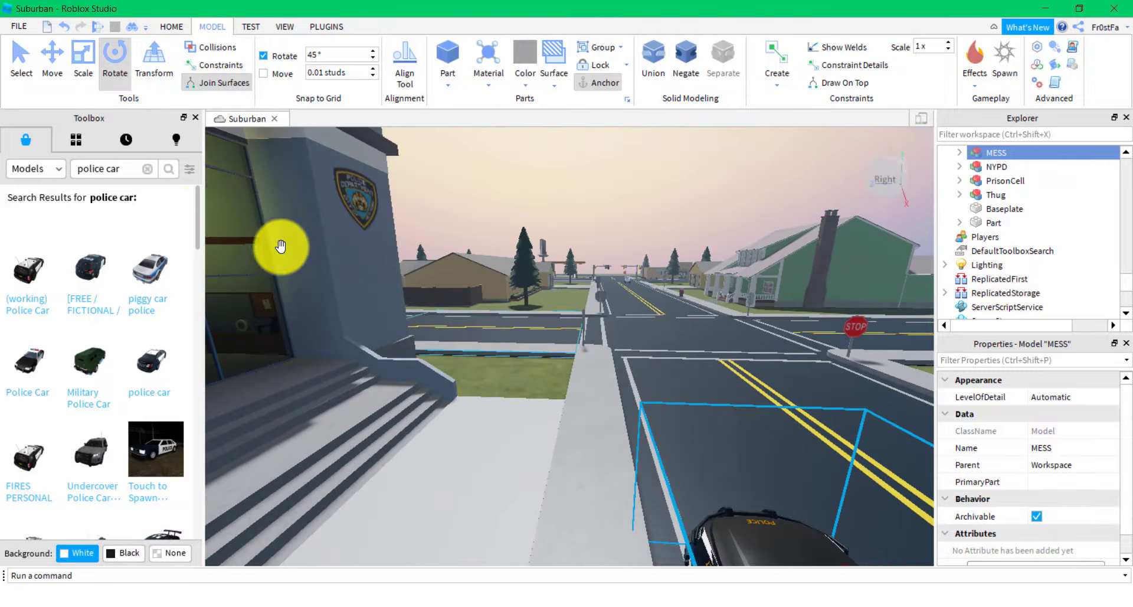
# Search the model library for "working handcuffs" and insert the Hilton Hotel Detain/Handcuff tool into the scene
pyautogui.click(148, 170)
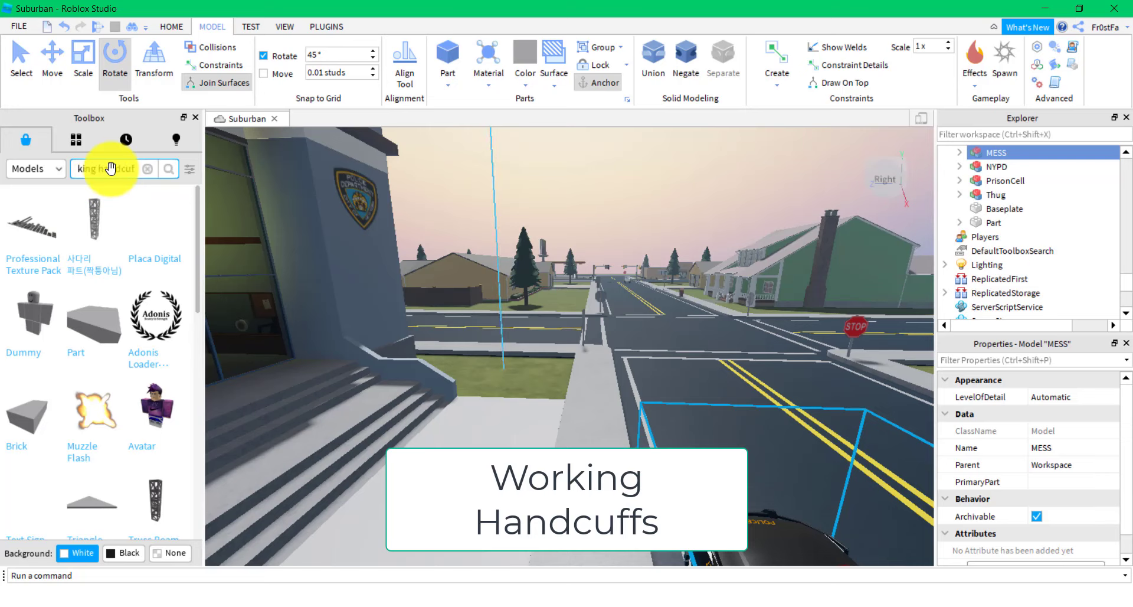
pyautogui.press('Return')
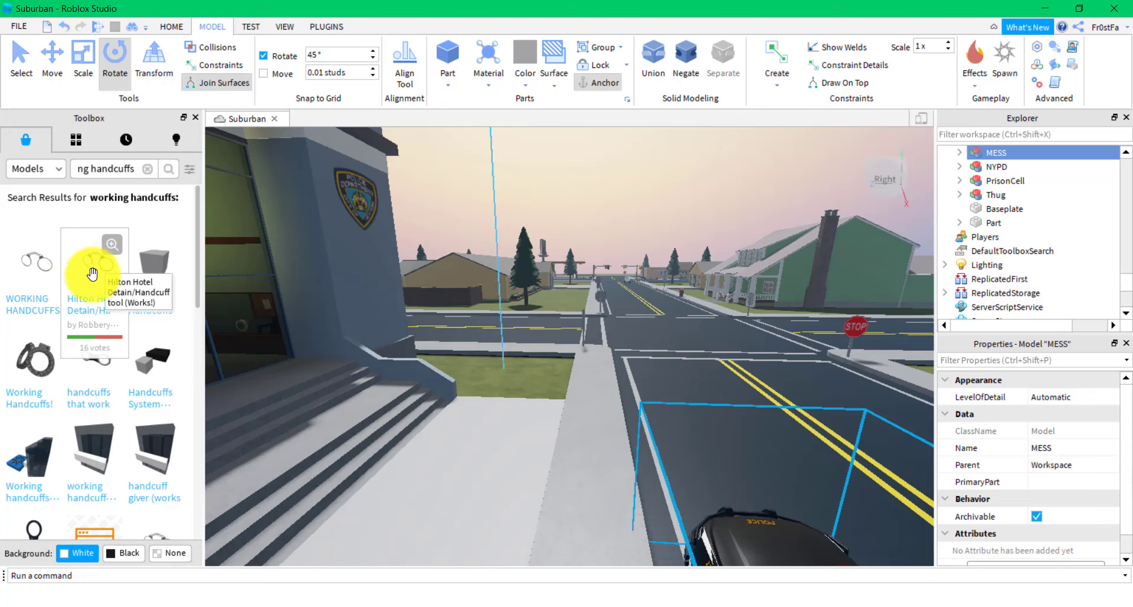
pyautogui.moveTo(91, 273); pyautogui.dragTo(400, 263)
pyautogui.moveTo(601, 438); pyautogui.dragTo(601, 438)
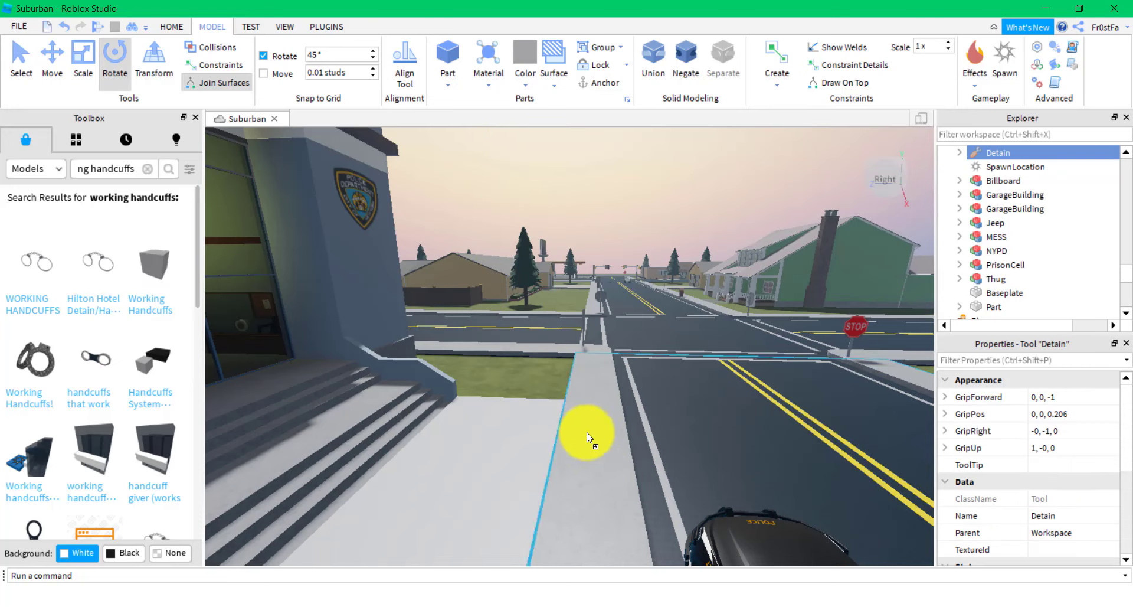
# Move the handcuffs tool horizontally over the open grass near the prison cell
pyautogui.moveTo(663, 431); pyautogui.dragTo(664, 427, button='right')
pyautogui.press('w')
pyautogui.press('s')
pyautogui.press('s')
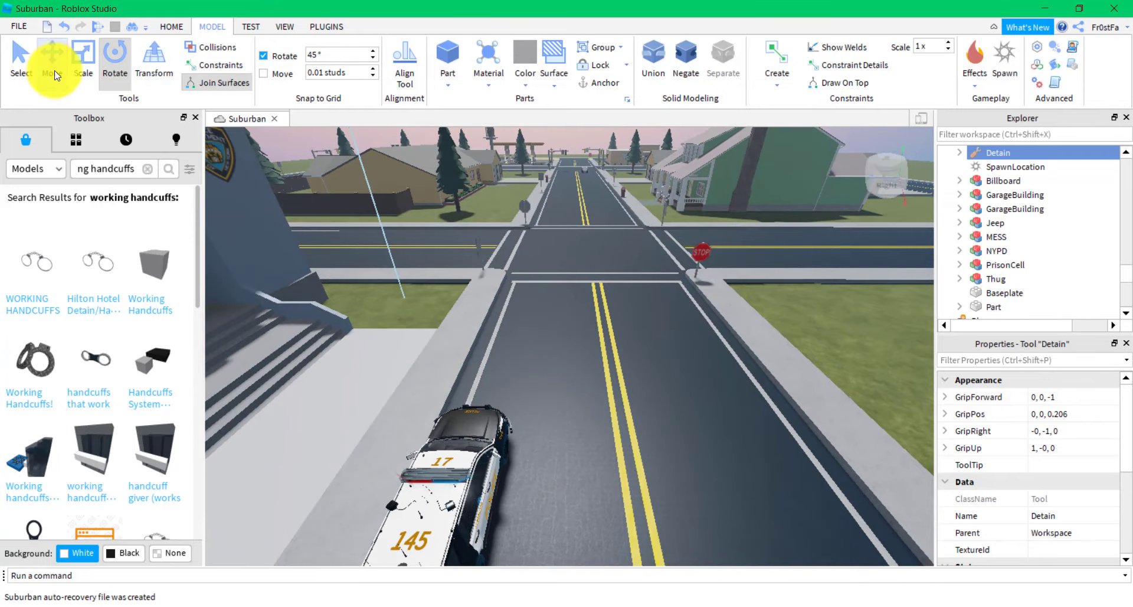
pyautogui.moveTo(545, 340)
pyautogui.mouseDown(button='right')
pyautogui.moveTo(584, 334)
pyautogui.moveTo(548, 342)
pyautogui.mouseUp(button='right')
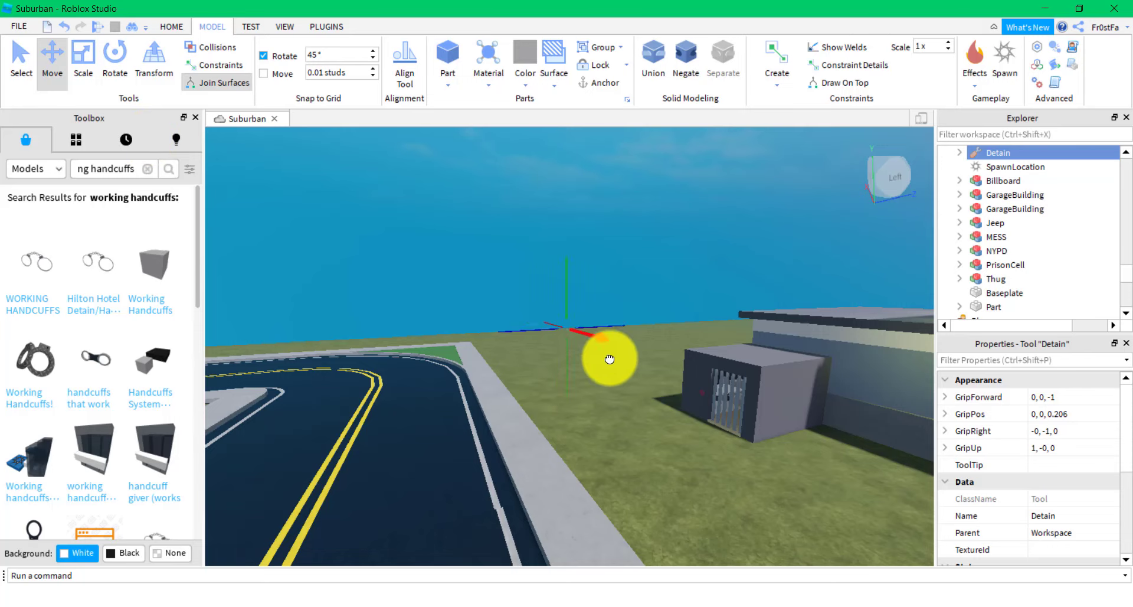
pyautogui.moveTo(596, 357); pyautogui.dragTo(505, 384)
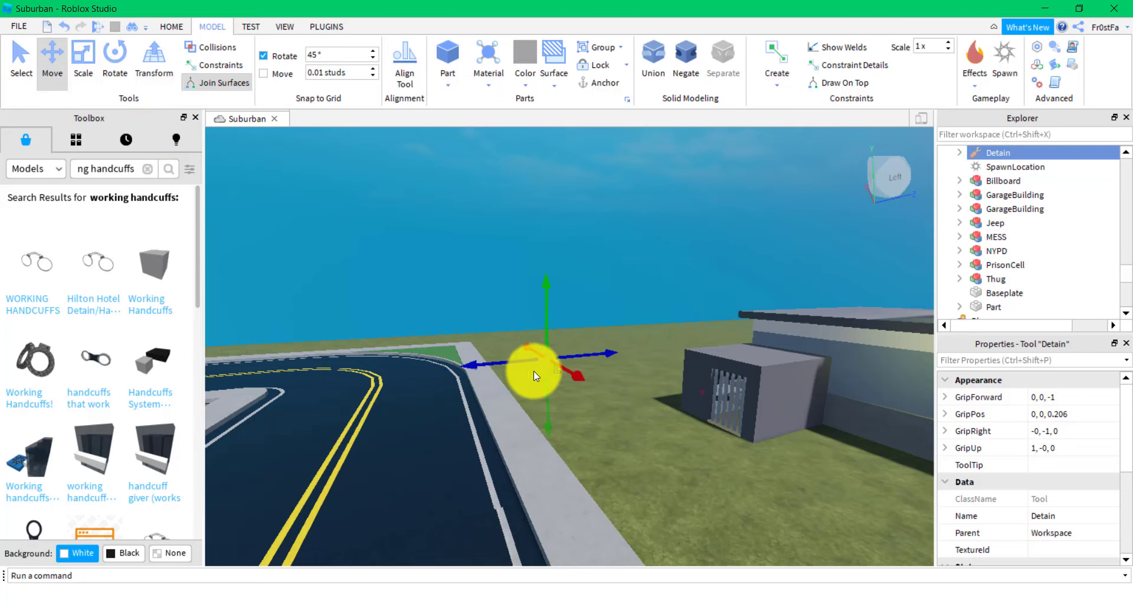
# Raise the handcuffs tool vertically above the grass near the prison cell
pyautogui.press('w')
pyautogui.moveTo(533, 370); pyautogui.dragTo(536, 376, button='right')
pyautogui.press('a')
pyautogui.press('s')
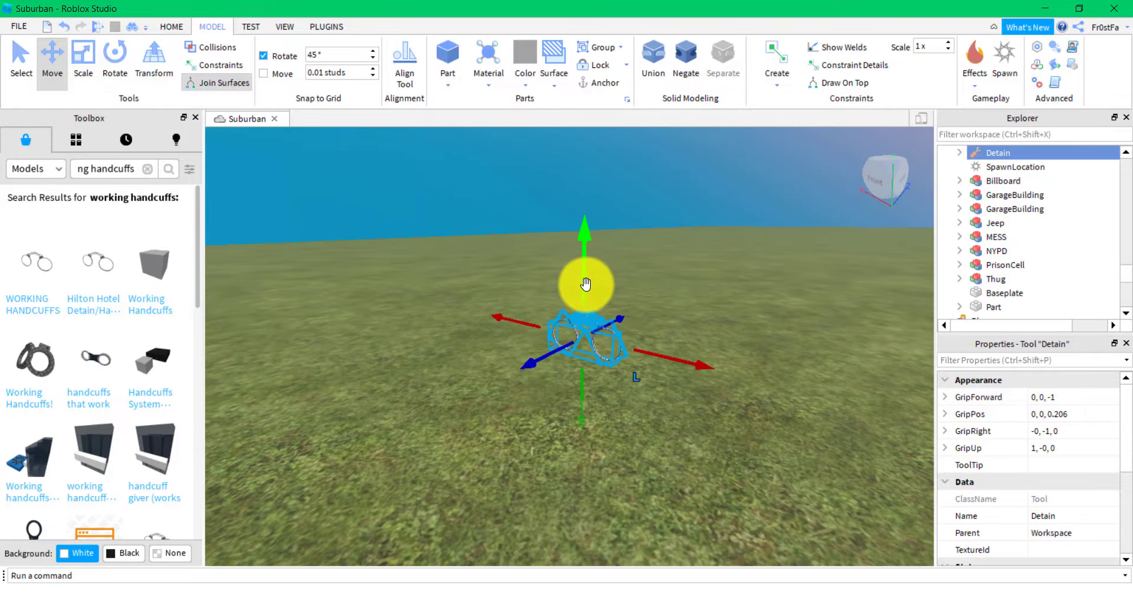
pyautogui.moveTo(586, 286); pyautogui.dragTo(603, 119)
pyautogui.scroll(-5, 598, 278)
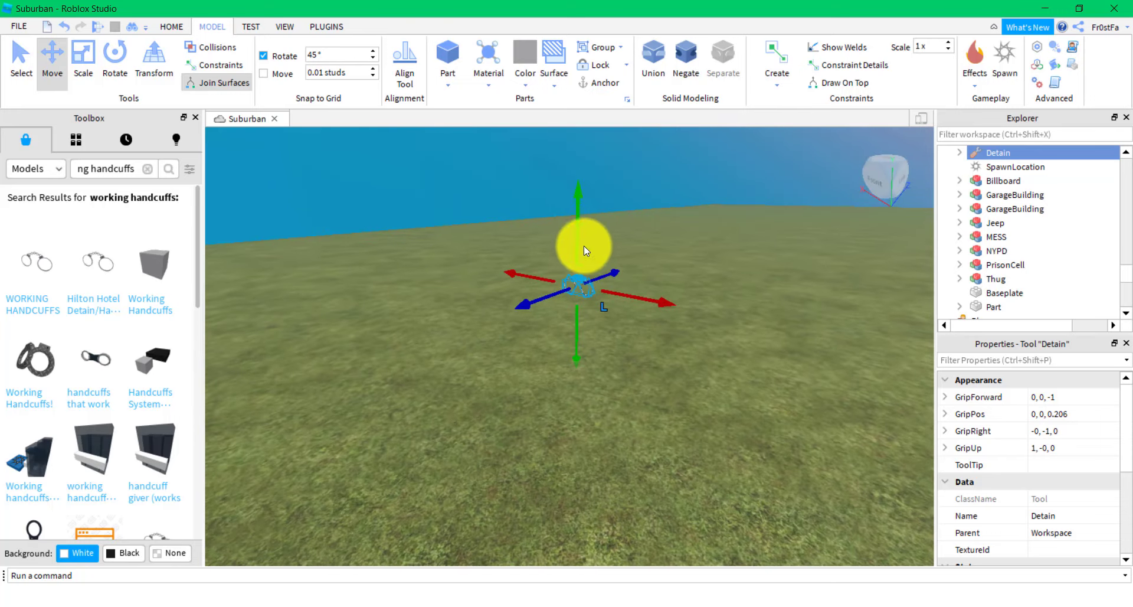
pyautogui.moveTo(583, 250); pyautogui.dragTo(583, 150)
pyautogui.moveTo(625, 264); pyautogui.dragTo(626, 268, button='right')
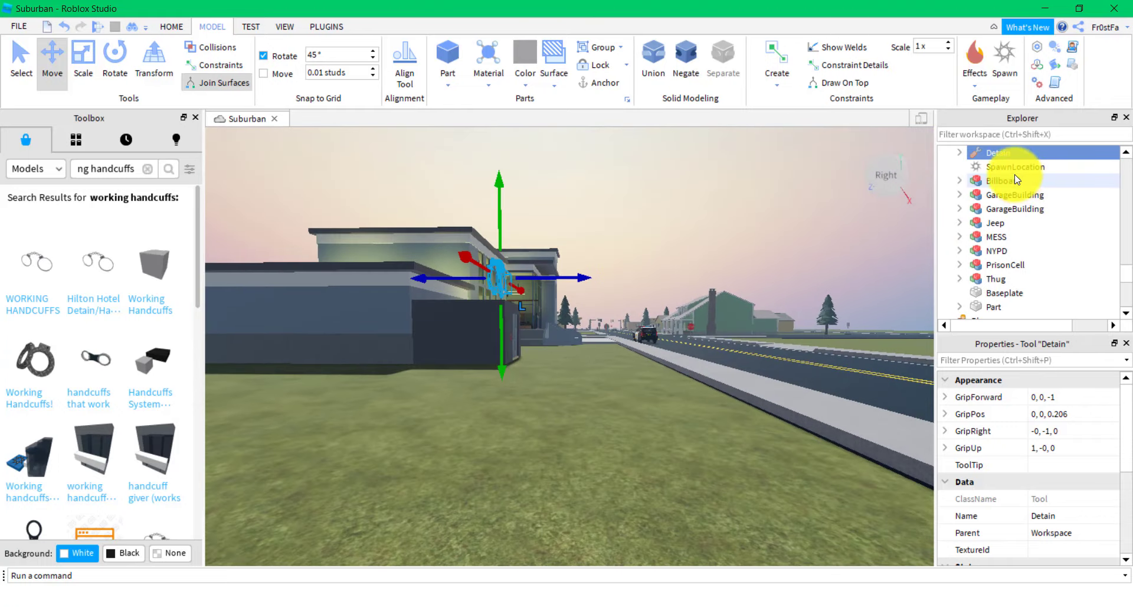
# Move the Detain tool from the Workspace into StarterPack
pyautogui.scroll(1, 979, 163)
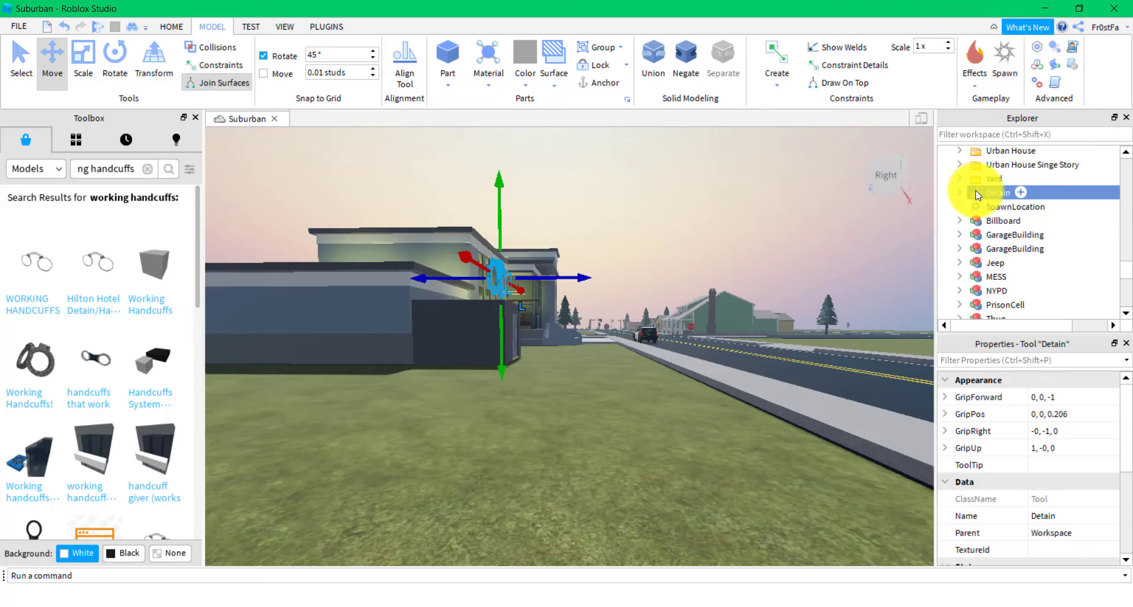
pyautogui.moveTo(976, 190); pyautogui.dragTo(957, 272)
pyautogui.scroll(-5, 975, 182)
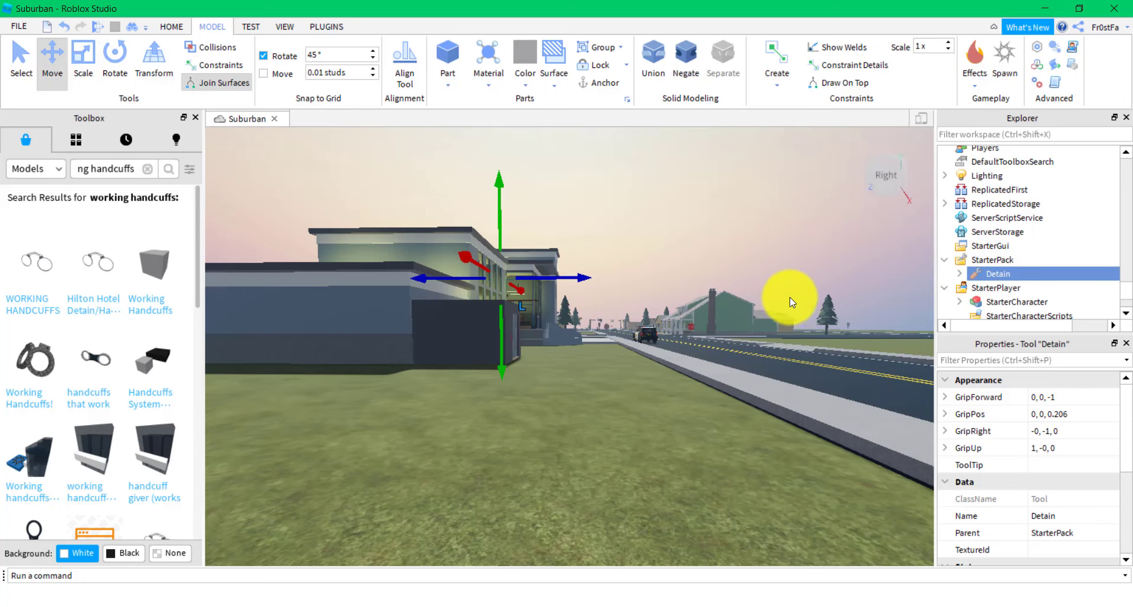
pyautogui.scroll(5, 788, 297)
pyautogui.moveTo(787, 297); pyautogui.dragTo(786, 297, button='right')
pyautogui.scroll(-5, 786, 296)
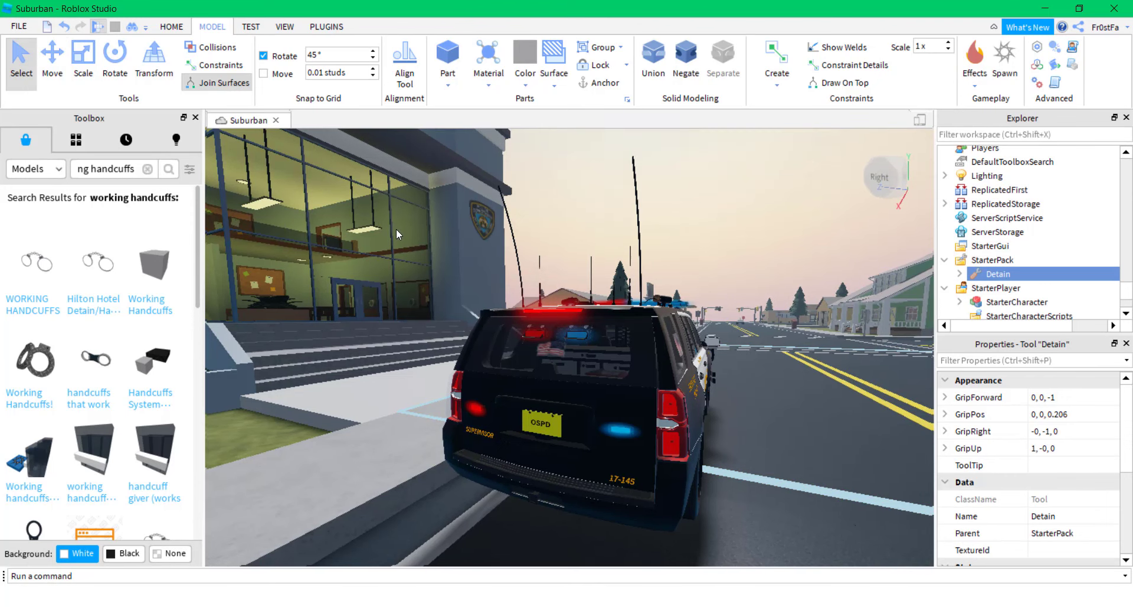
# Start a playtest and walk the officer to the police car parked outside the station to get into the driver's seat
pyautogui.press('F5')
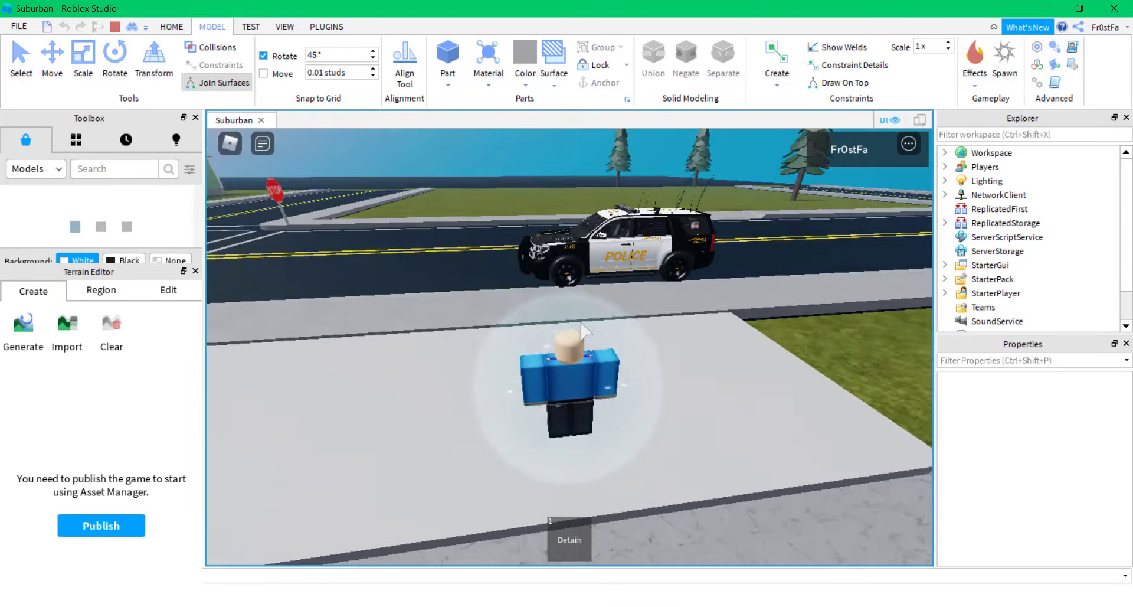
pyautogui.moveTo(582, 323); pyautogui.dragTo(580, 320, button='right')
pyautogui.press('w')
pyautogui.scroll(-2, 580, 325)
pyautogui.press('s')
pyautogui.scroll(5, 580, 326)
pyautogui.press('w')
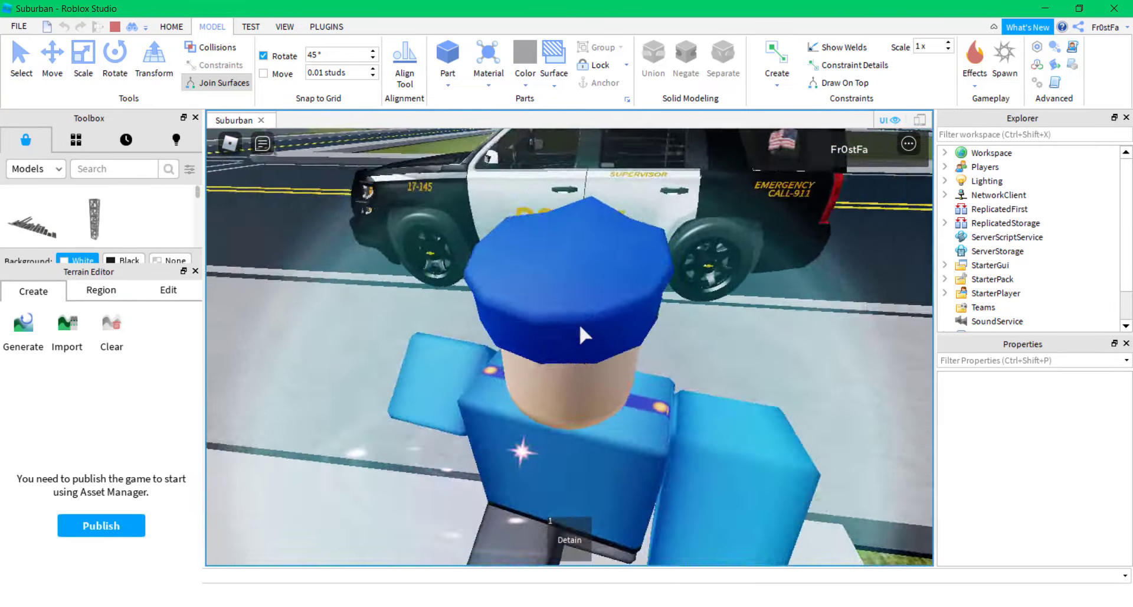
pyautogui.press('space')
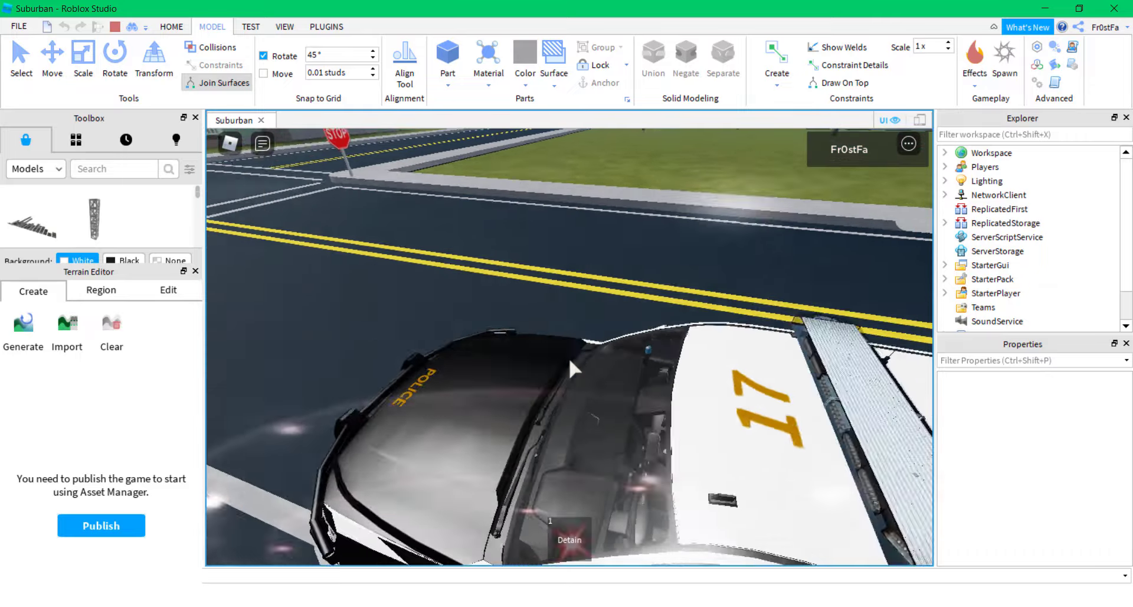
pyautogui.press('w')
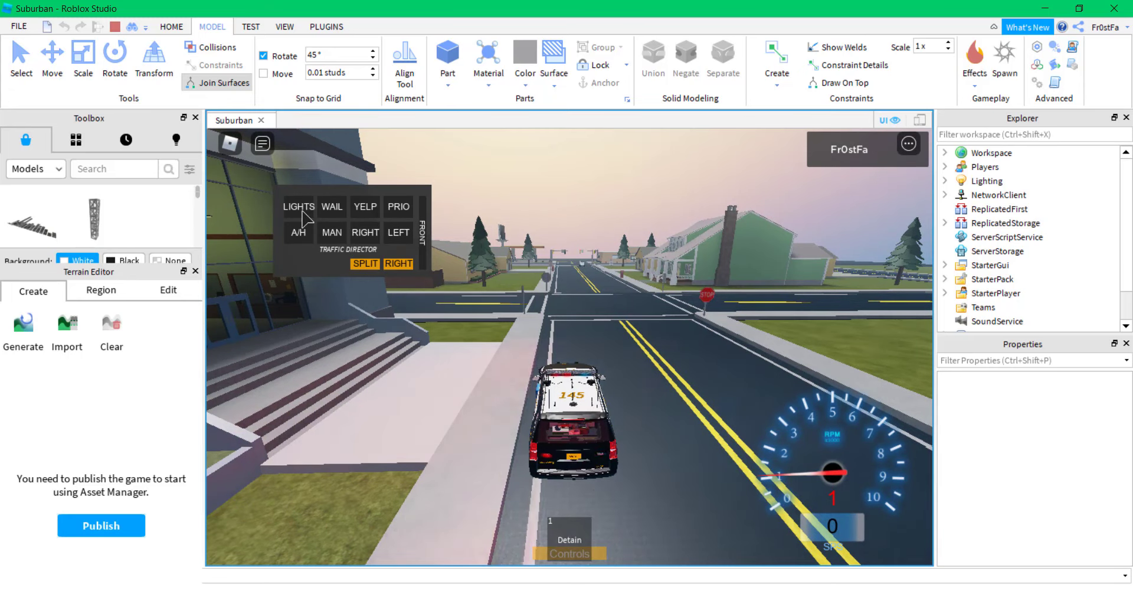
# Test-drive the police car down the main road, past the houses, and turn at the gas station intersection
pyautogui.press('w')
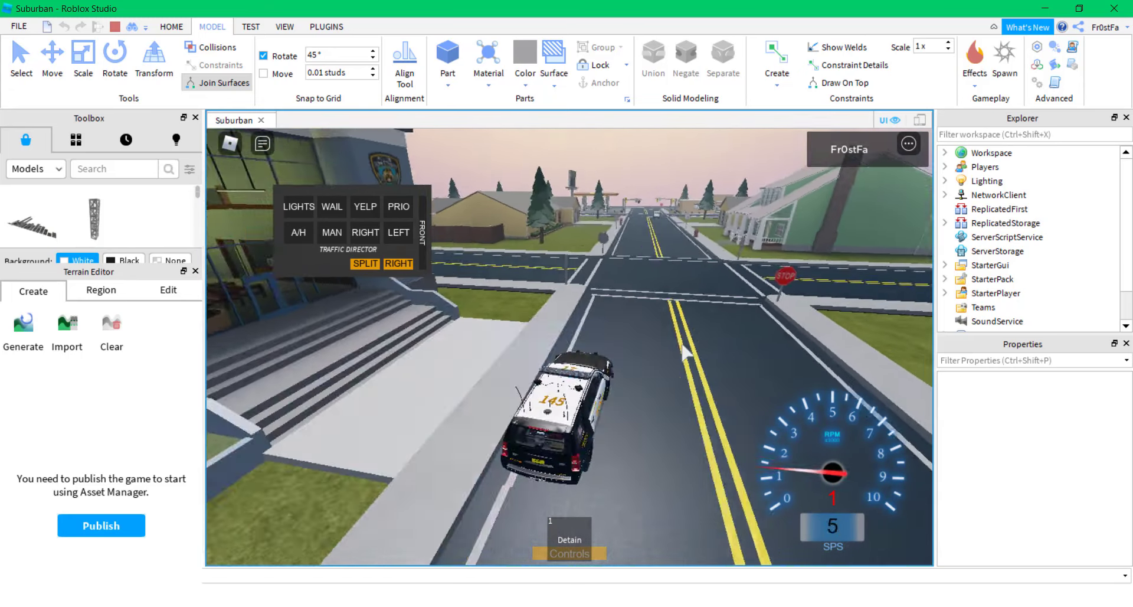
pyautogui.press('w')
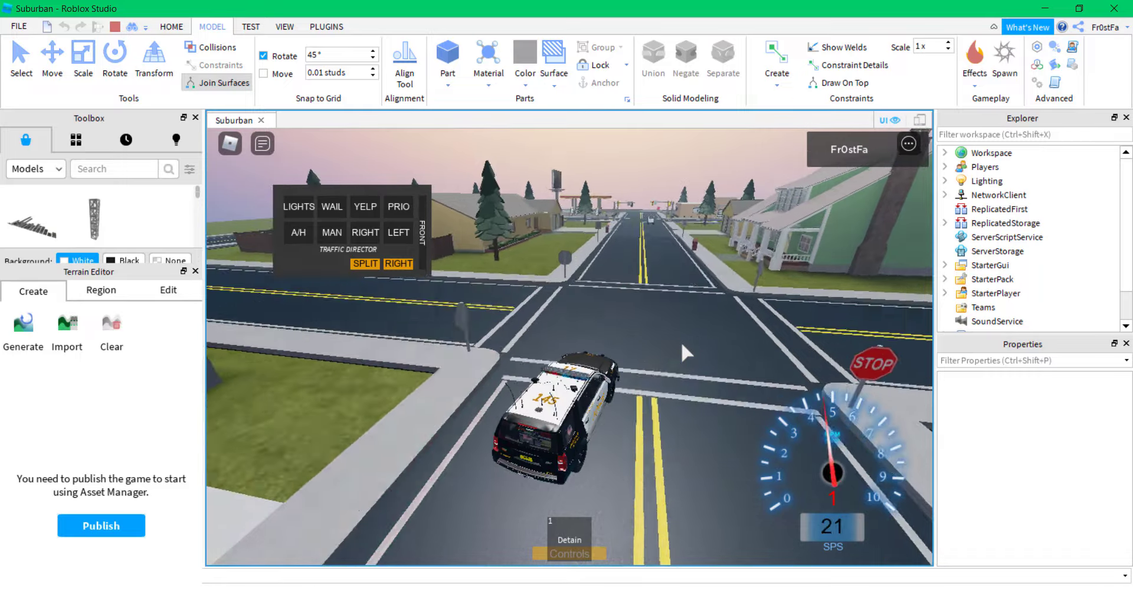
pyautogui.press('w')
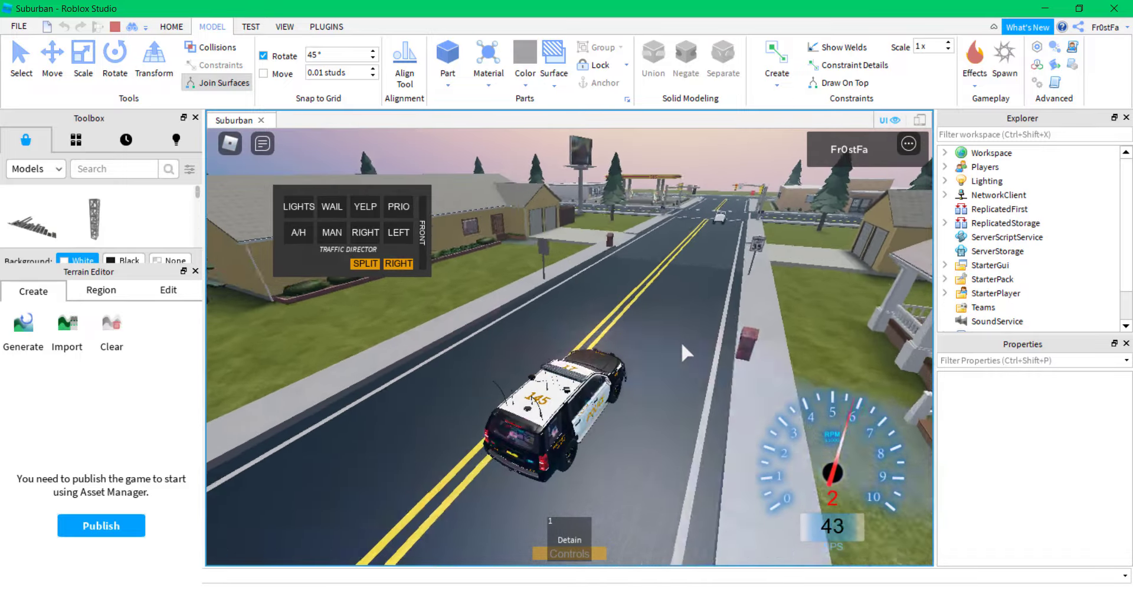
pyautogui.press('w')
pyautogui.press('d')
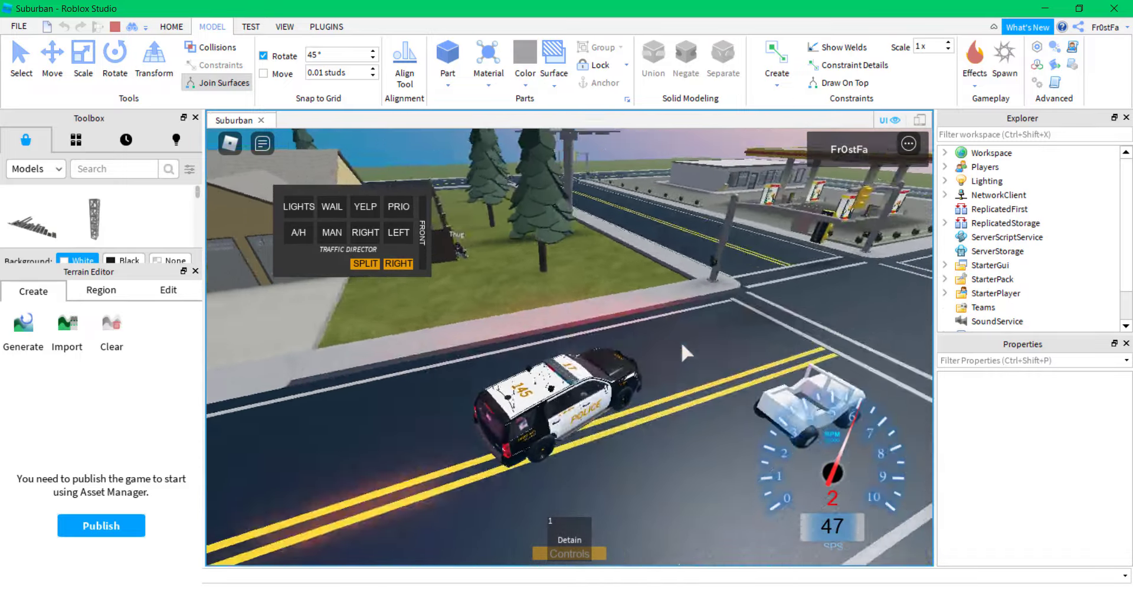
pyautogui.press('w')
pyautogui.press('d')
pyautogui.press('s')
pyautogui.press('a')
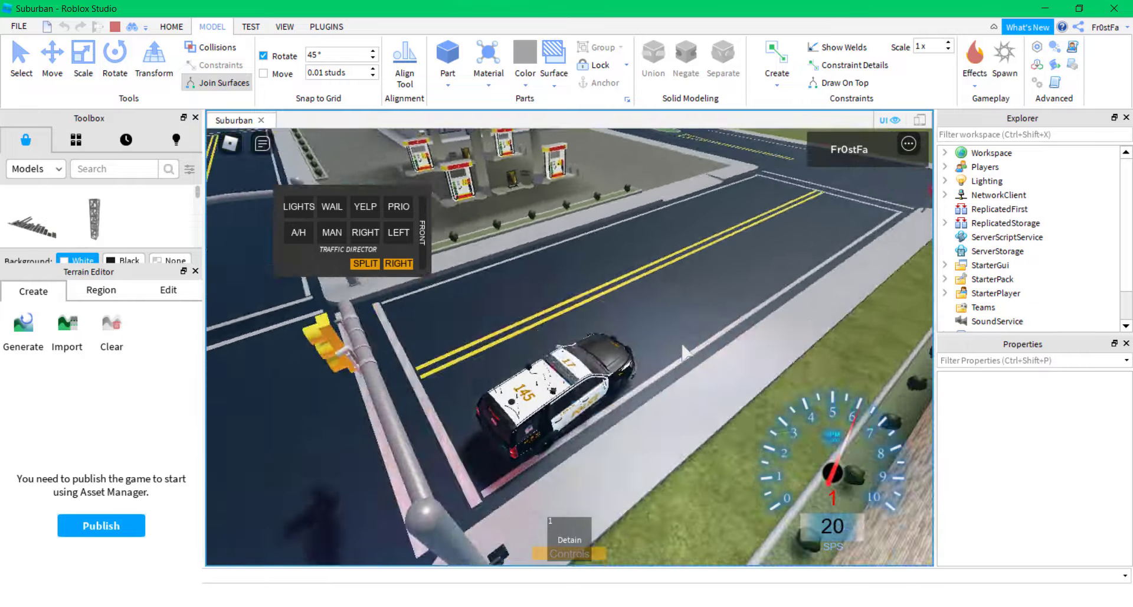
pyautogui.press('a')
pyautogui.press('s')
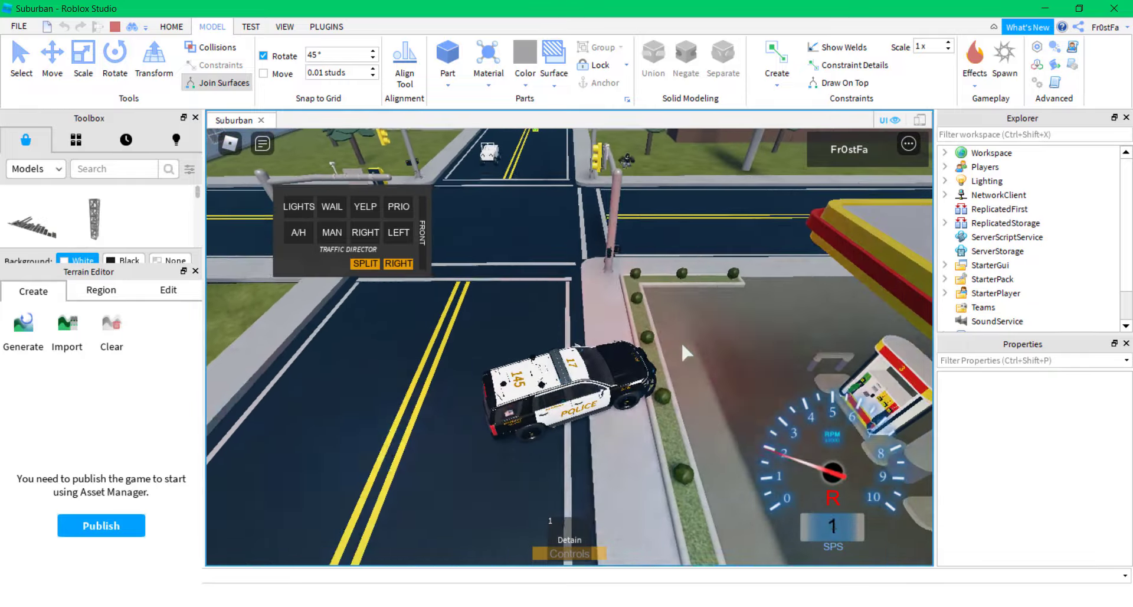
# Reverse the police car off the gas station kerb and stop it on the road facing the thug at the intersection
pyautogui.press('s')
pyautogui.press('d')
pyautogui.press('w')
pyautogui.press('s')
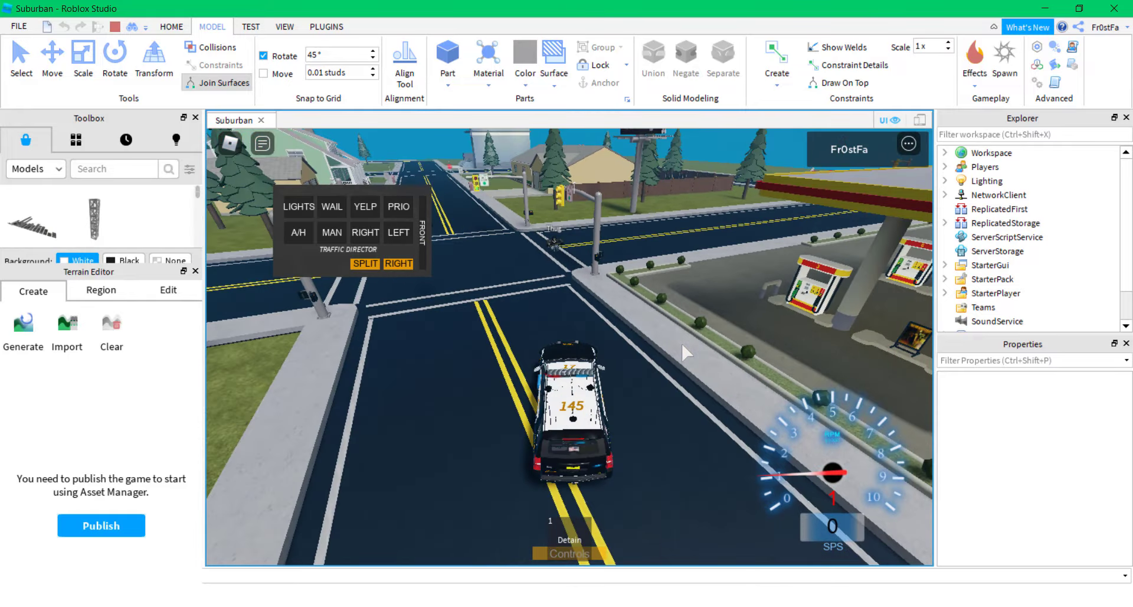
# Get the officer out of the car, equip the Detain tool and detain the thug in the road
pyautogui.press('space')
pyautogui.scroll(8, 569, 356)
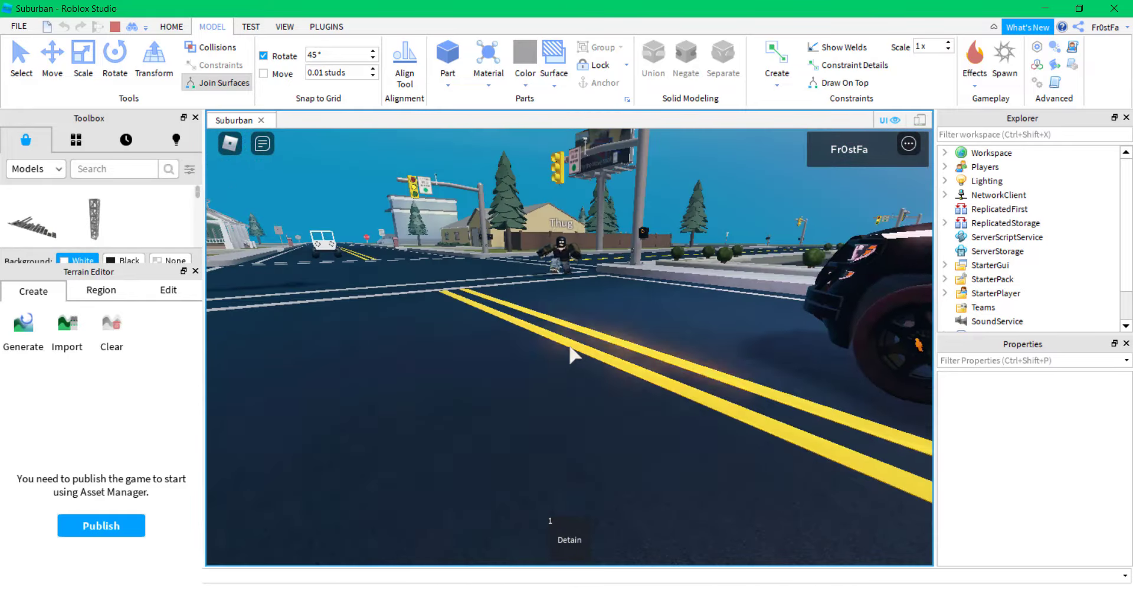
pyautogui.press('1')
pyautogui.press('w')
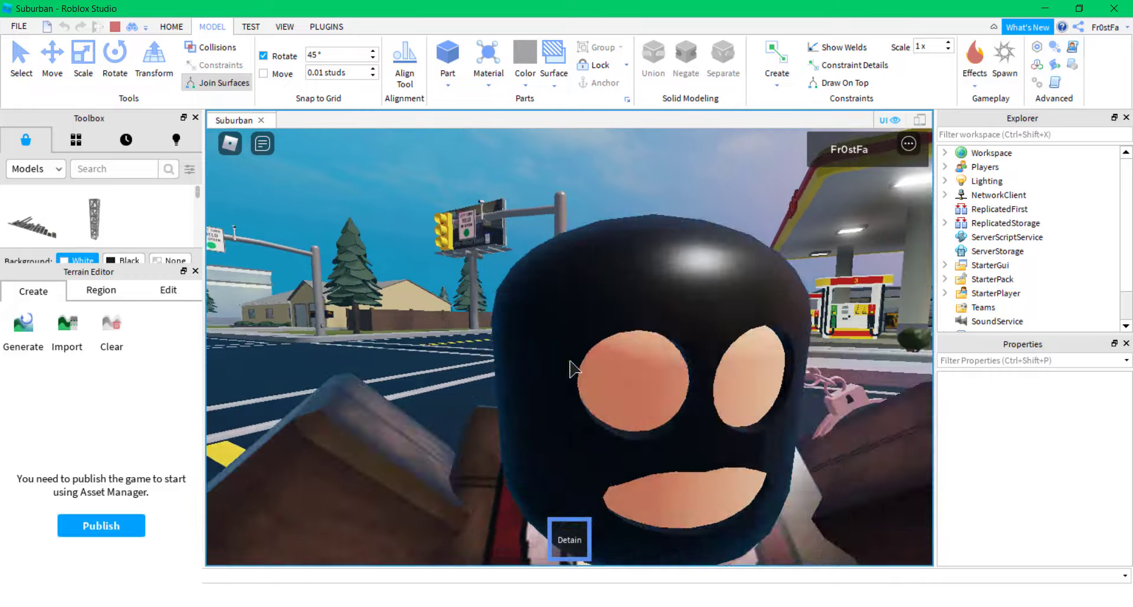
# Lead the detained thug away from the gas station and back along the main road toward the police station
pyautogui.press('s')
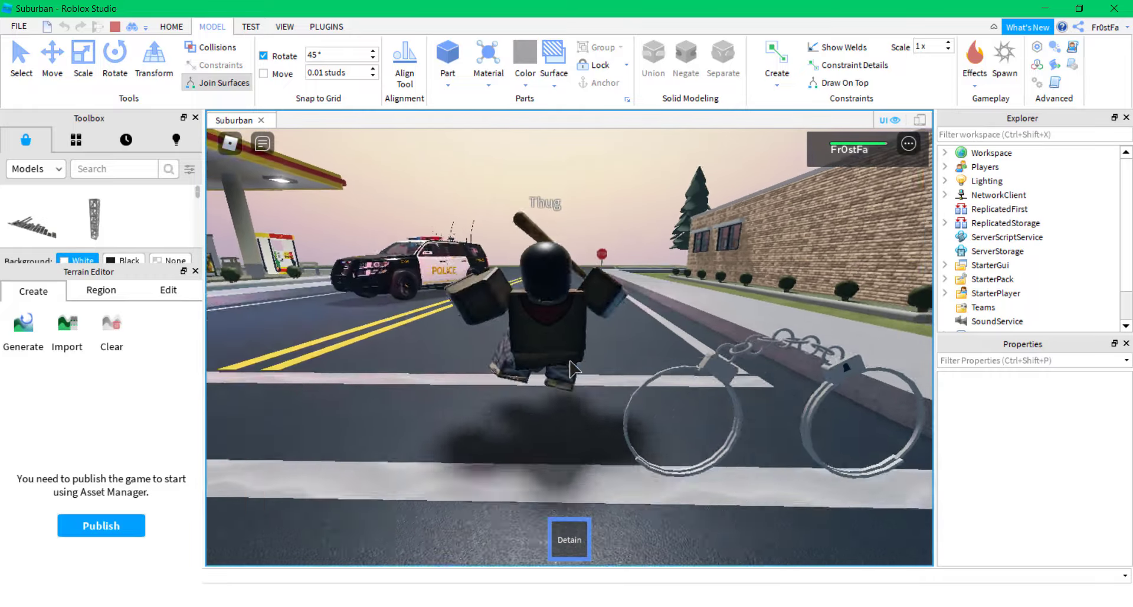
pyautogui.press('s')
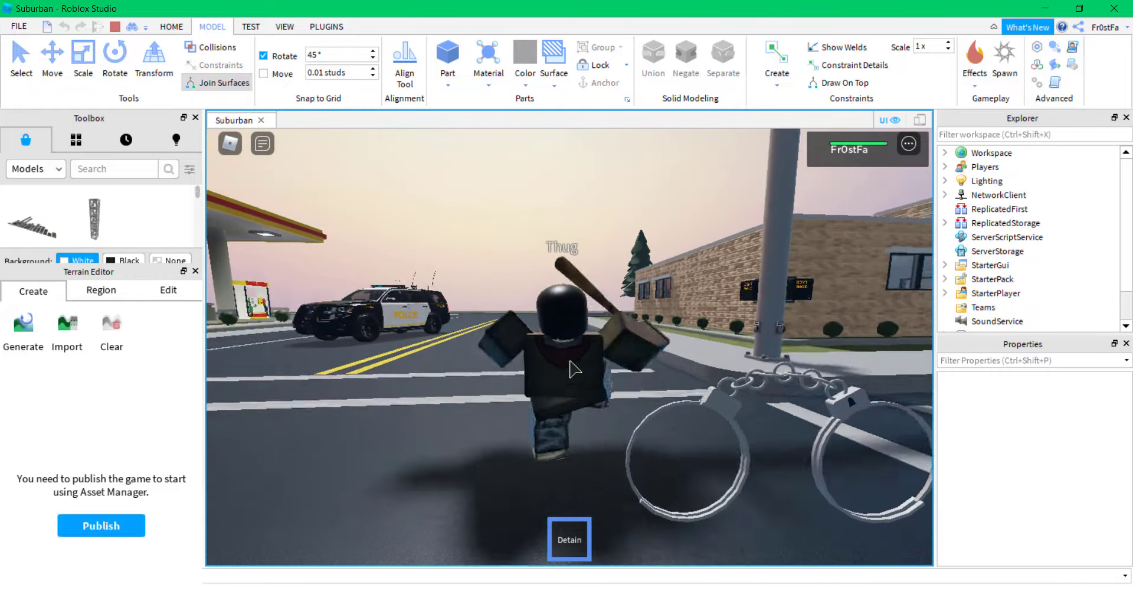
pyautogui.press('s')
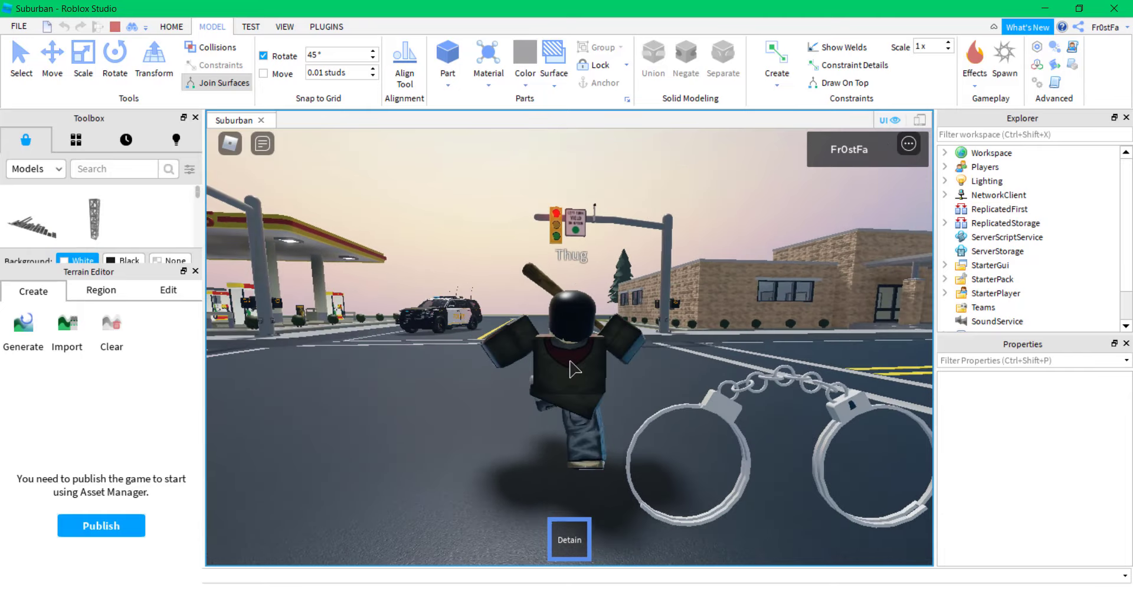
pyautogui.press('s')
pyautogui.press('s')
pyautogui.press('a')
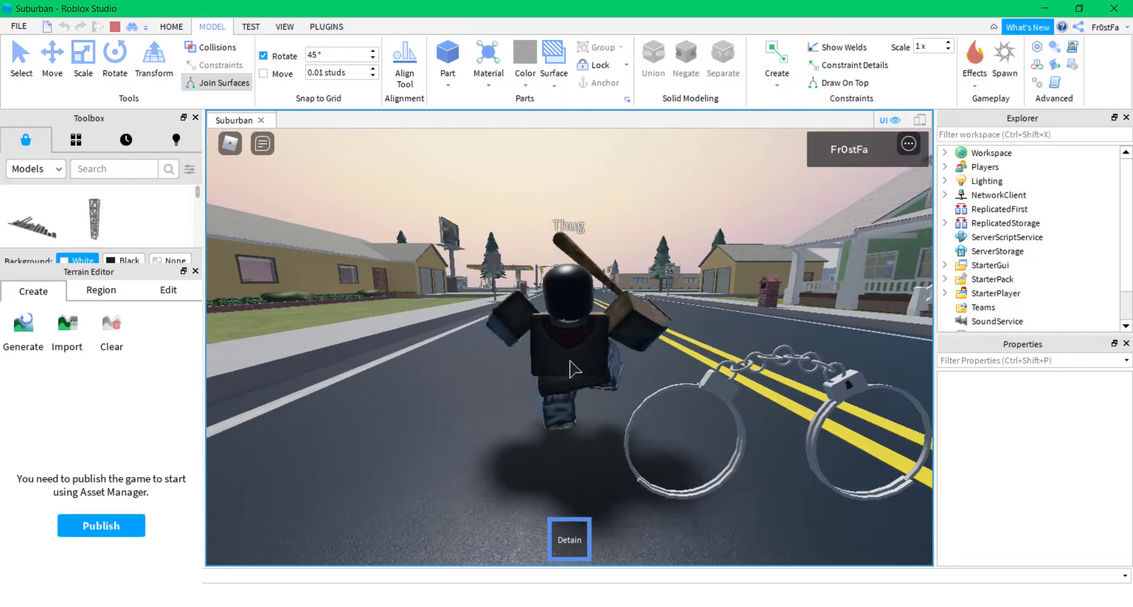
pyautogui.press('w')
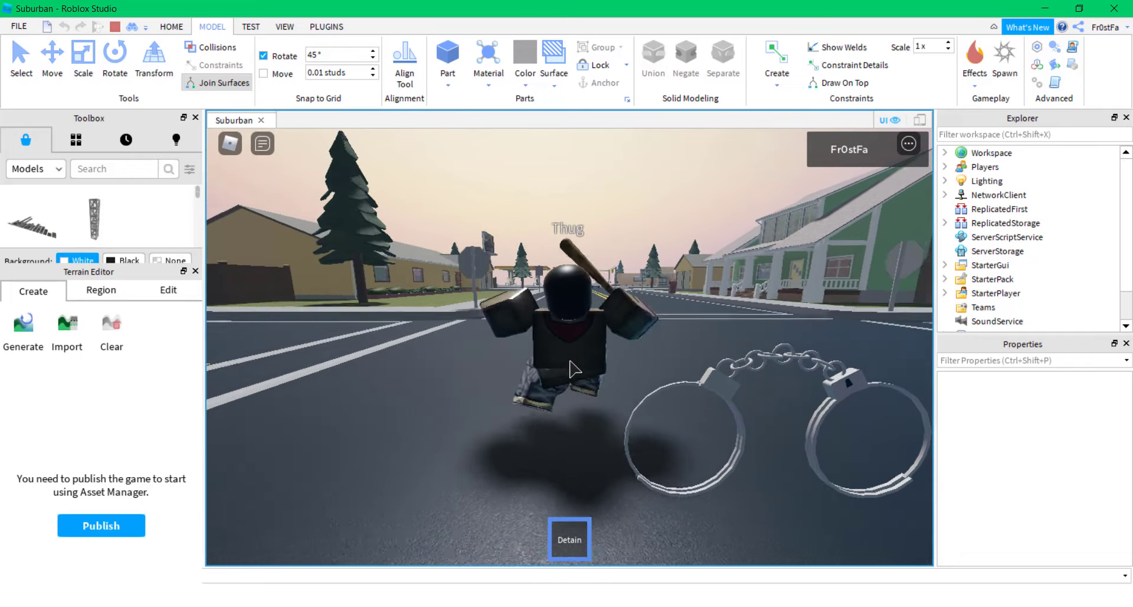
pyautogui.press('w')
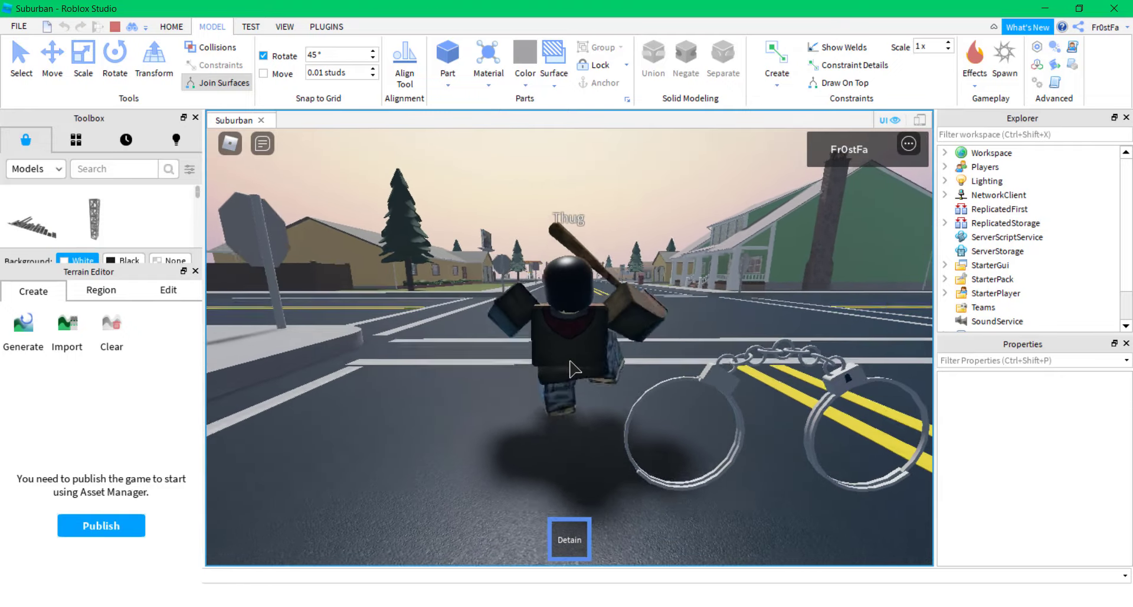
# Bring the detained thug past the police station and across the grass to the prison cell
pyautogui.press('s')
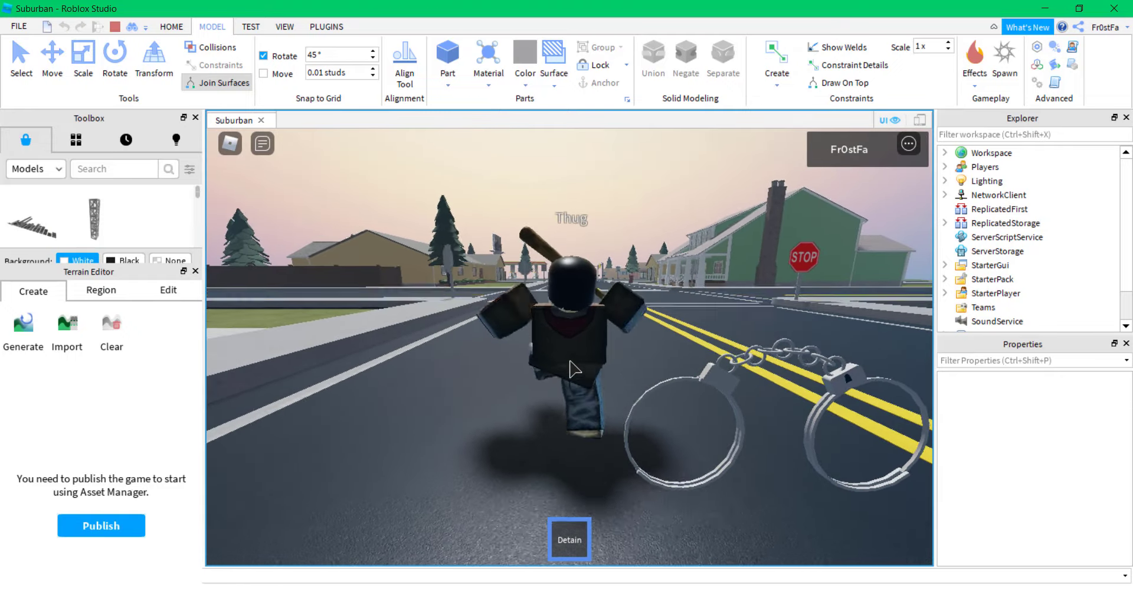
pyautogui.press('s')
pyautogui.press('a')
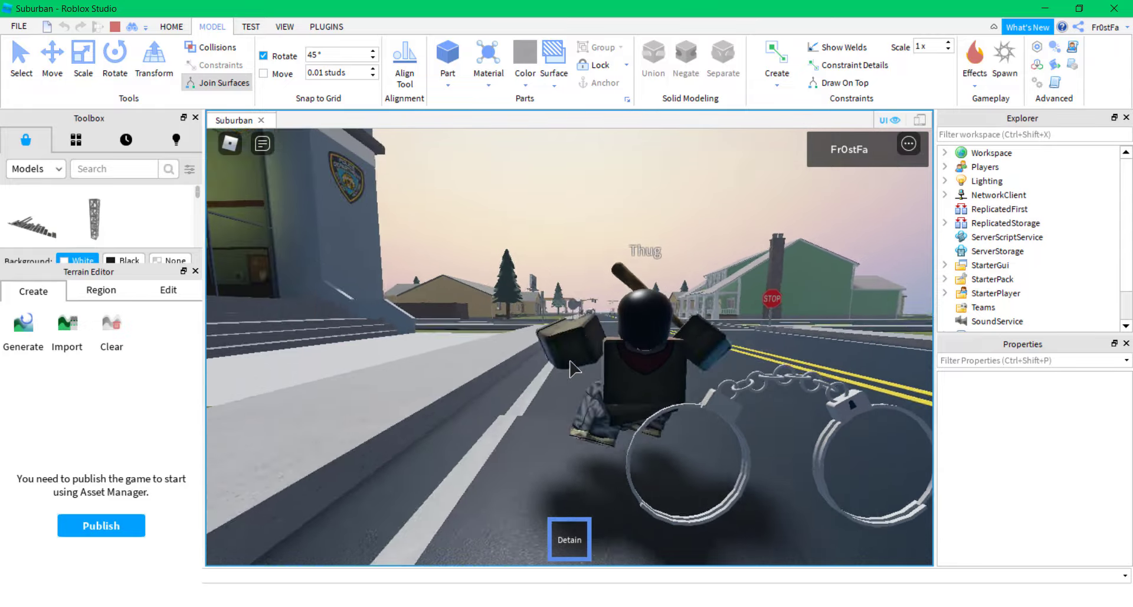
pyautogui.press('s')
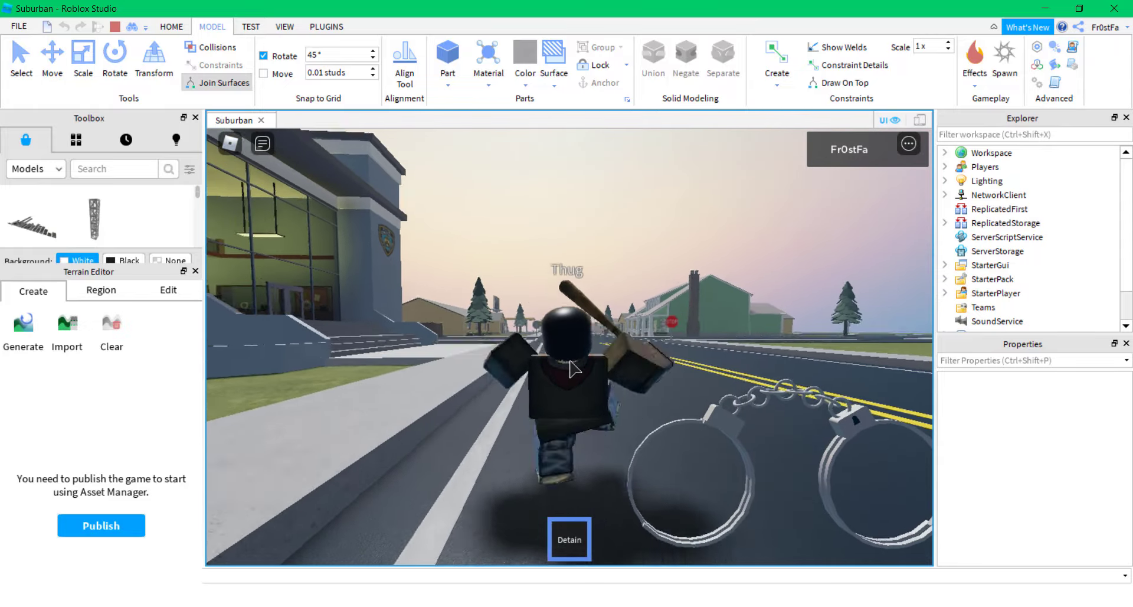
pyautogui.press('s')
pyautogui.press('a')
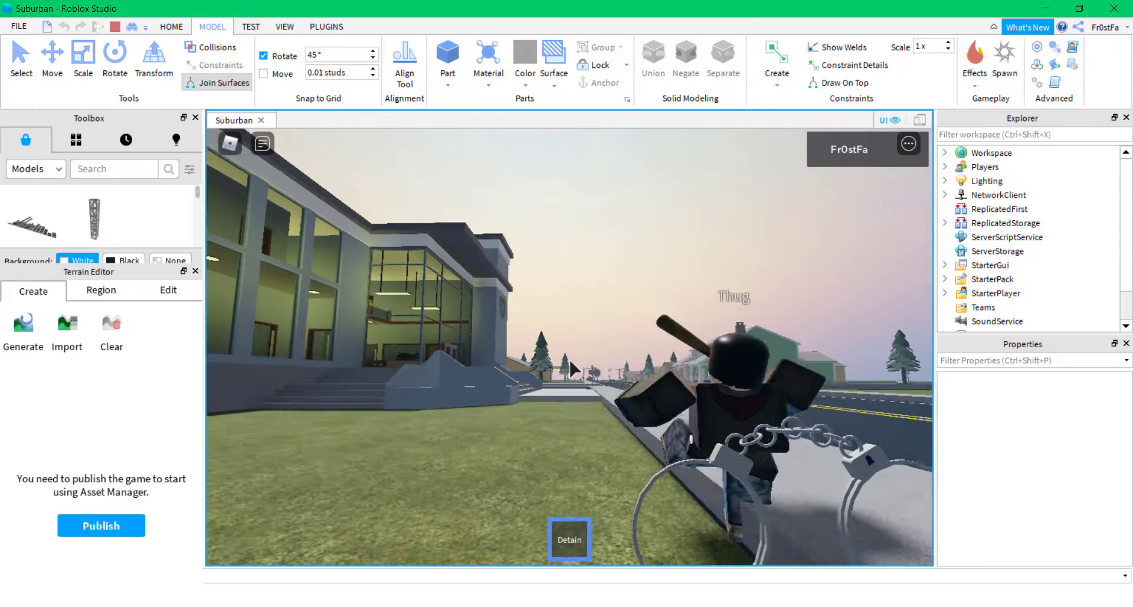
pyautogui.press('s')
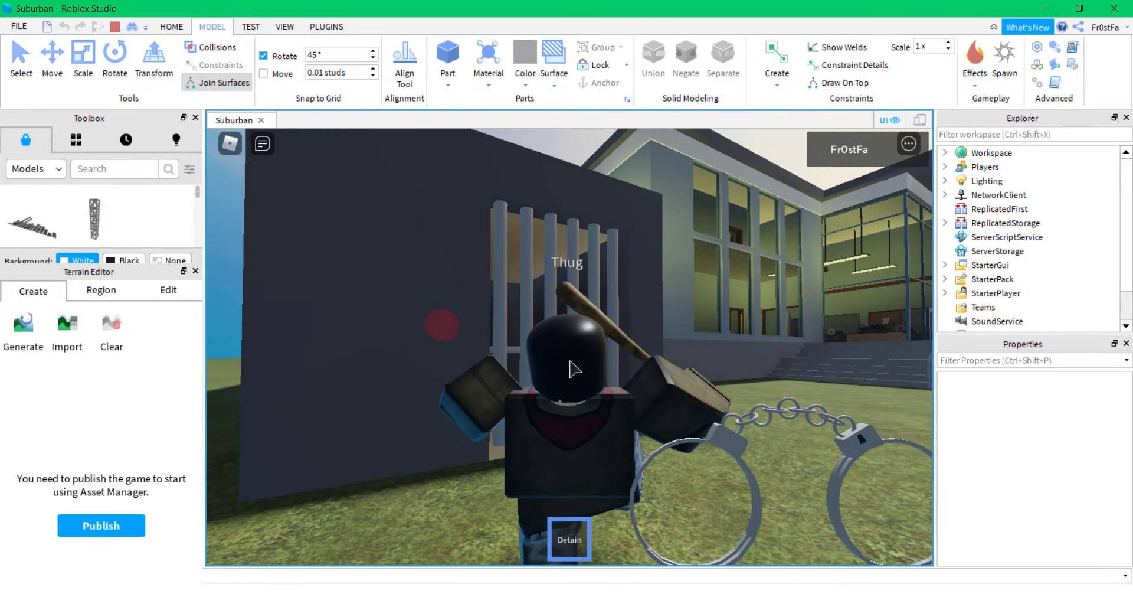
# Put the Detain tool away, open the cell door with its round wall button and take the thug inside
pyautogui.press('w')
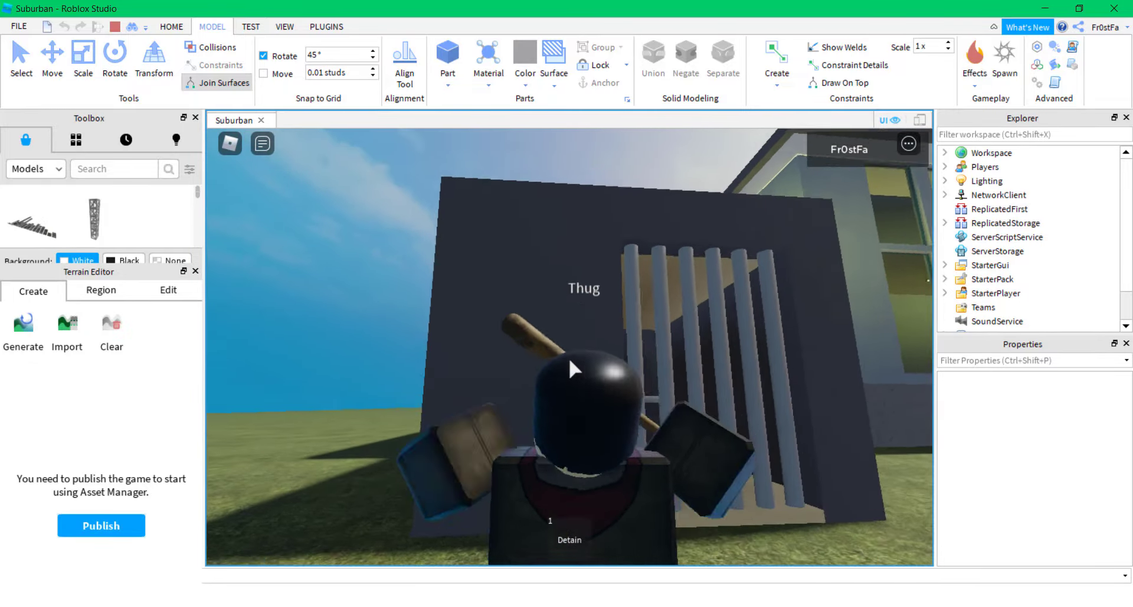
pyautogui.press('w')
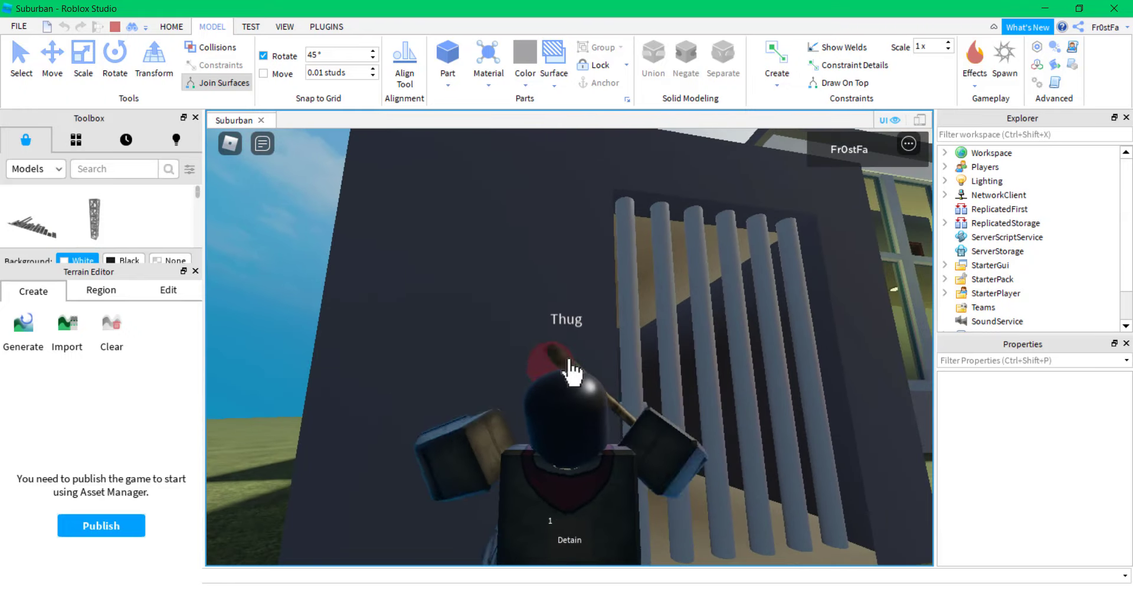
pyautogui.click(570, 348)
pyautogui.press('d')
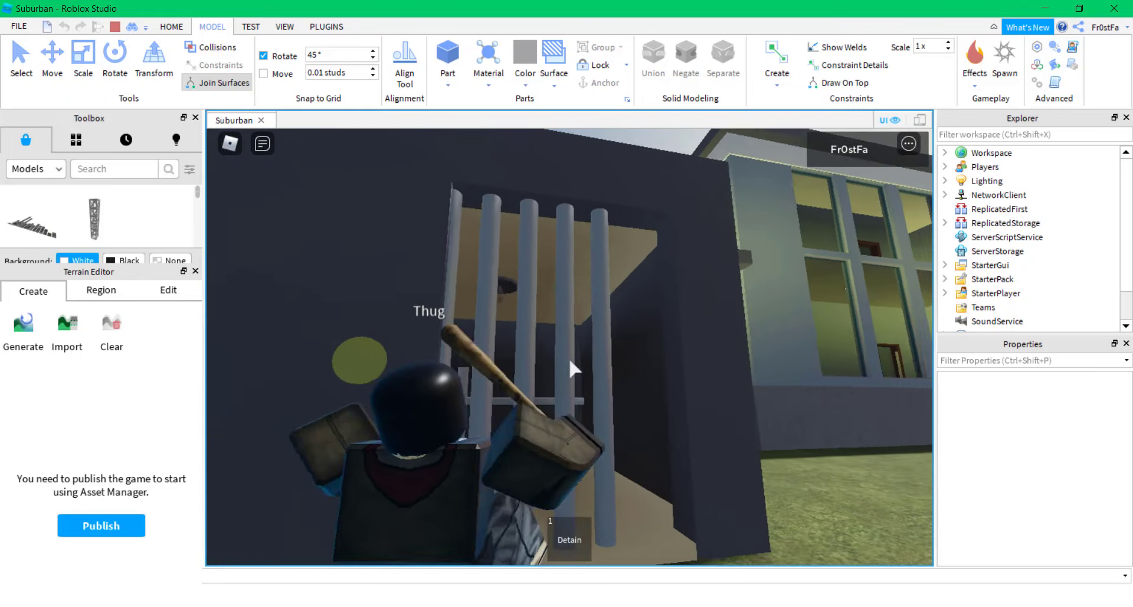
pyautogui.press('w')
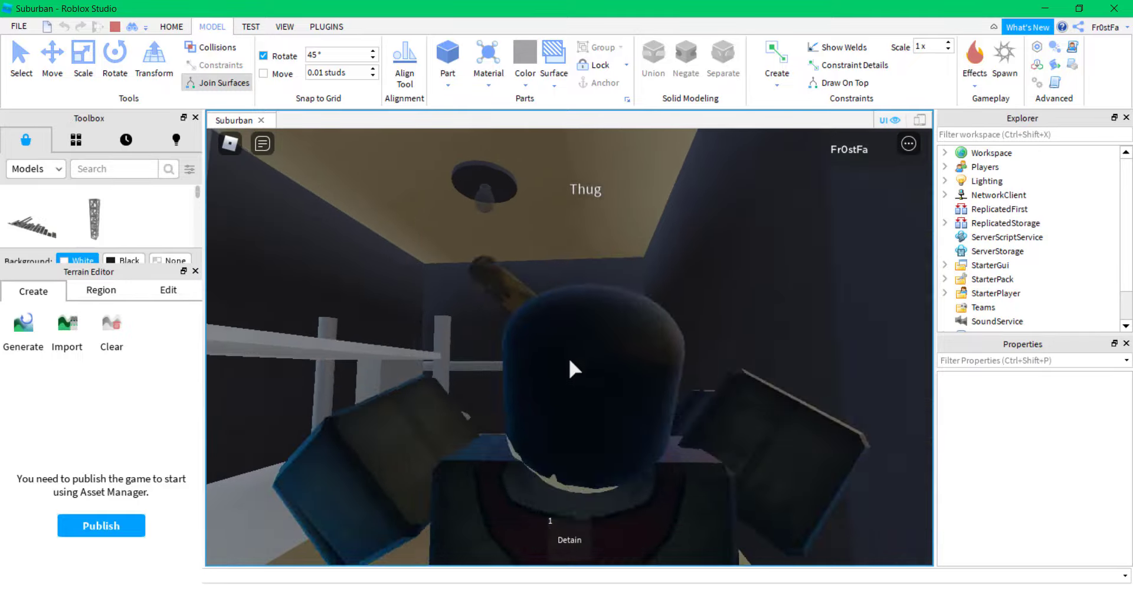
pyautogui.press('w')
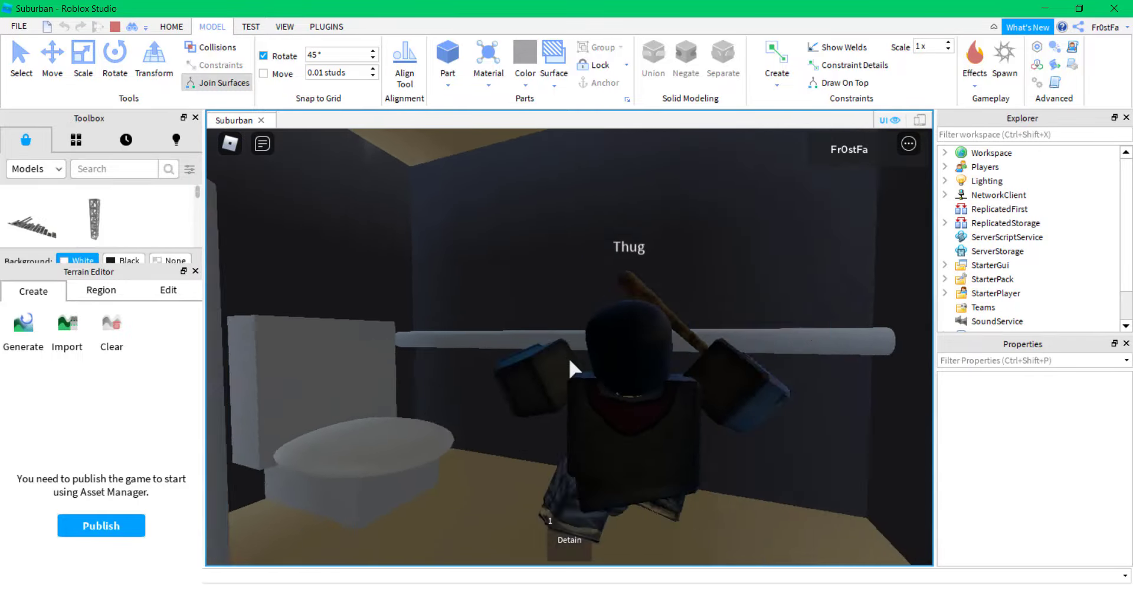
# Use the Detain tool to leave the thug in the cell, step out and close the barred door
pyautogui.press('1')
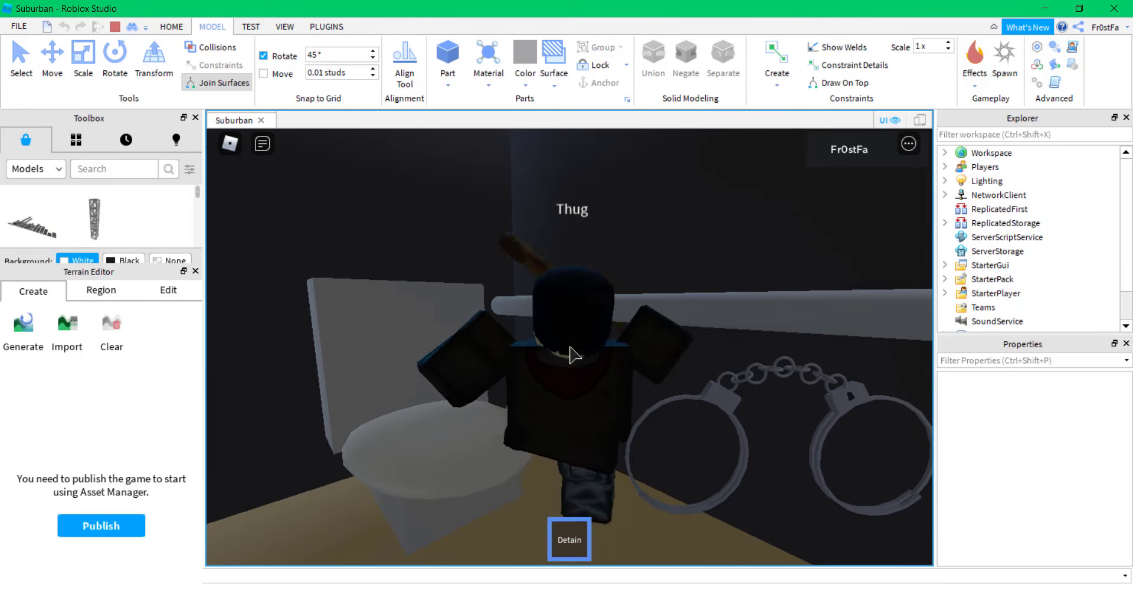
pyautogui.press('s')
pyautogui.press('w')
pyautogui.press('1')
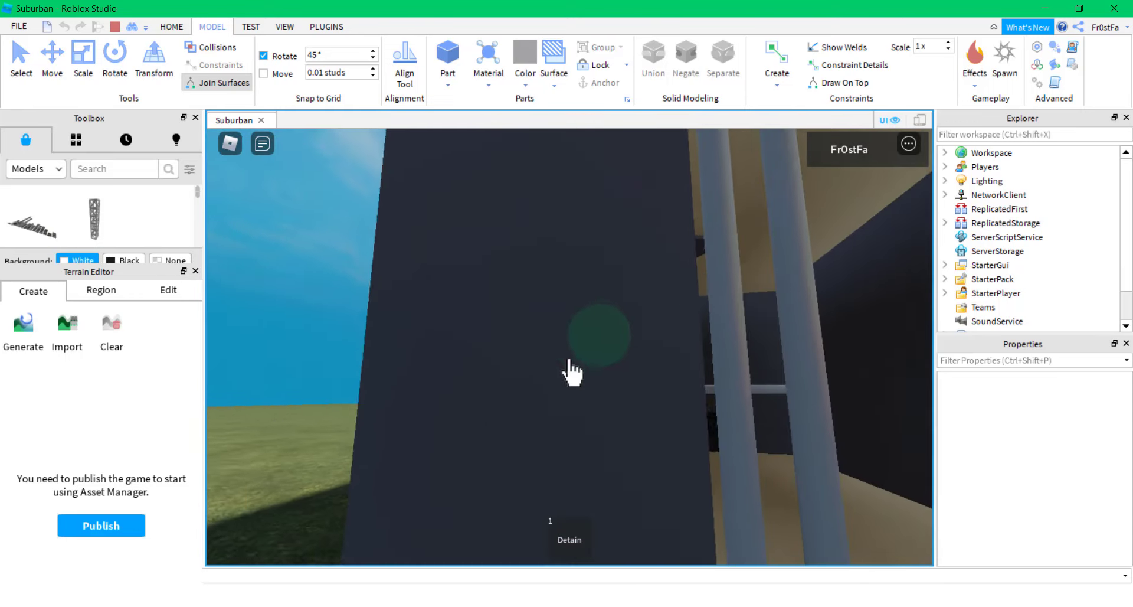
pyautogui.press('s')
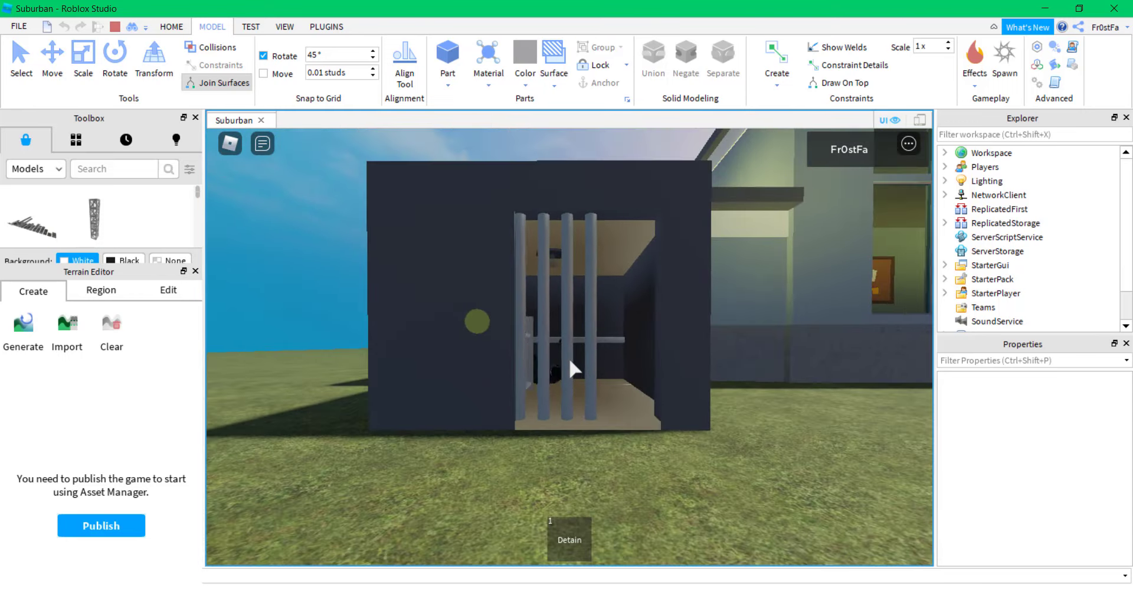
# Check the thug through the cell bars and walk the officer back over the grass outside
pyautogui.press('w')
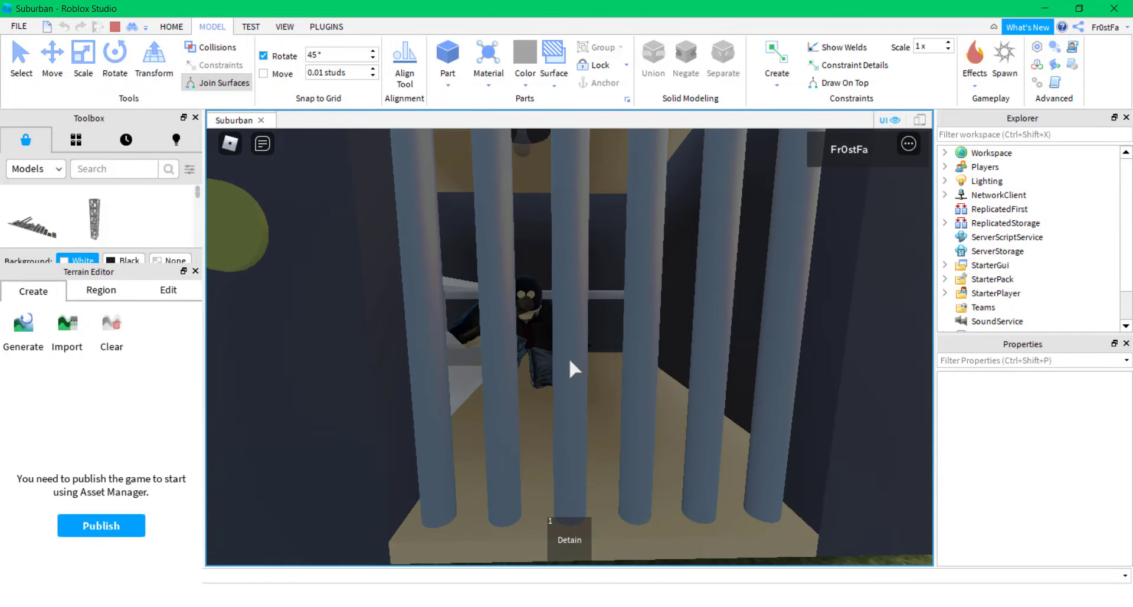
pyautogui.press('s')
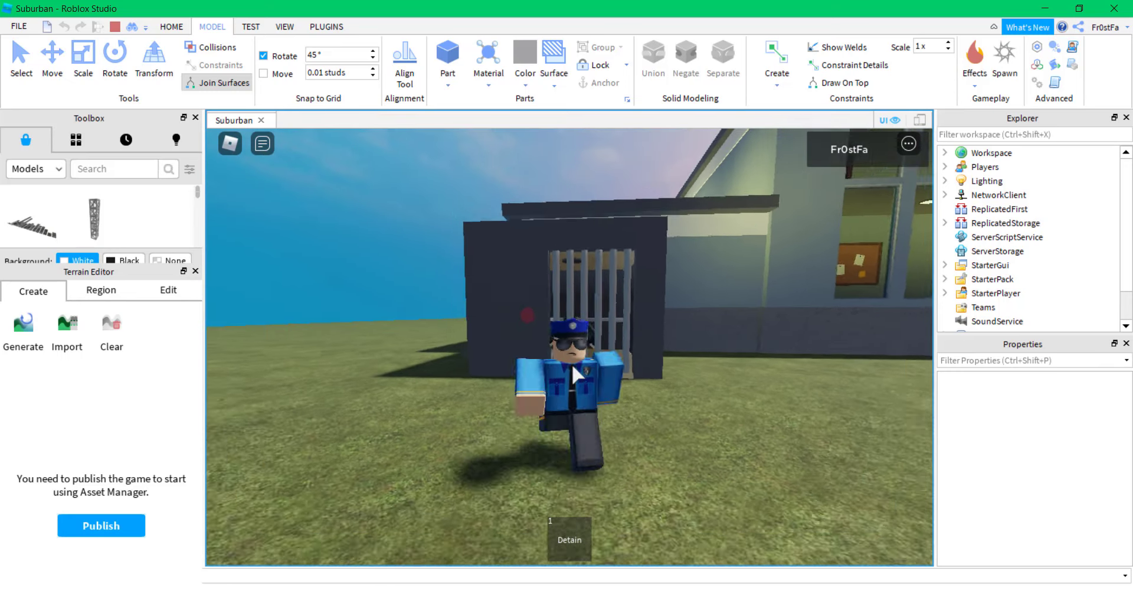
pyautogui.press('w')
pyautogui.moveTo(571, 357); pyautogui.dragTo(572, 356, button='right')
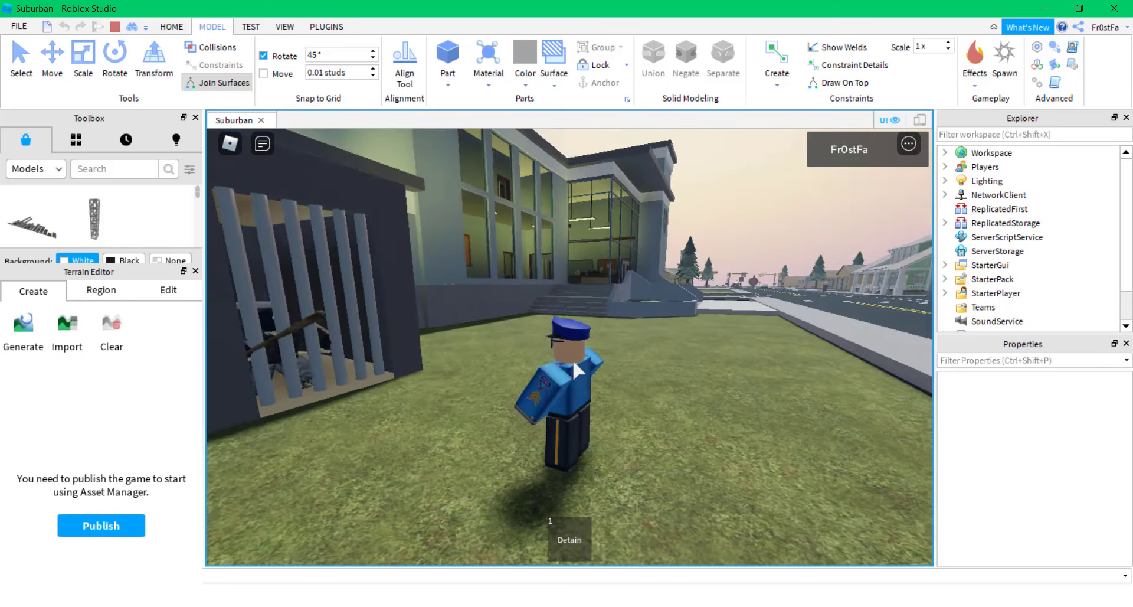
# Walk the officer away from the prison cell across the grass and end the playtest
pyautogui.press('w')
pyautogui.press('d')
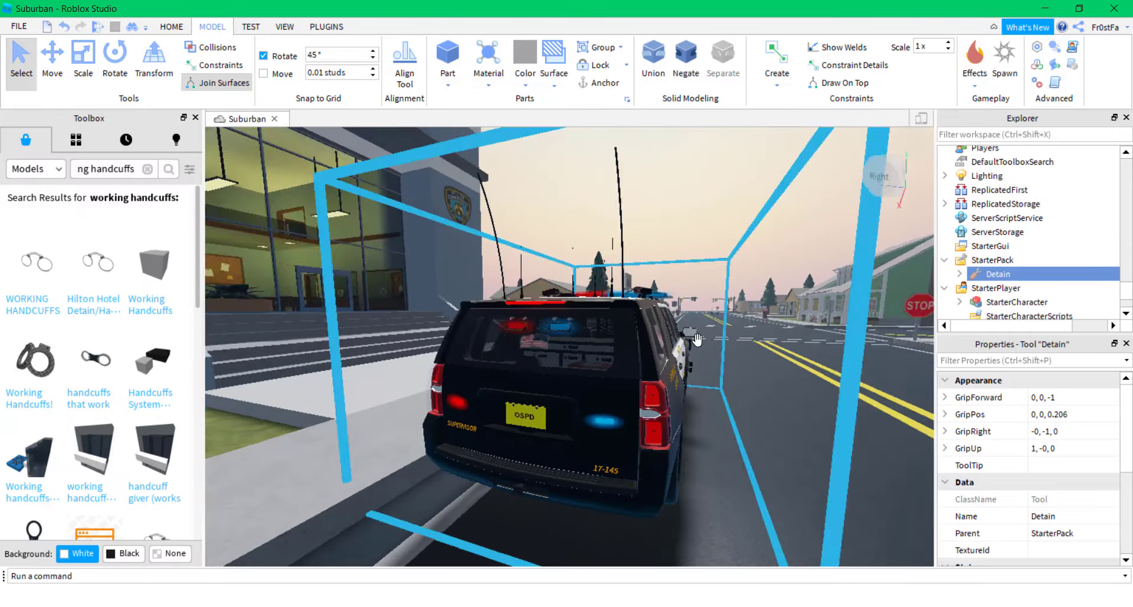
# Clear the handcuffs search in the Toolbox and search the models for "skybox"
pyautogui.scroll(-6, 697, 338)
pyautogui.moveTo(697, 339)
pyautogui.mouseDown(button='right')
pyautogui.moveTo(684, 355)
pyautogui.moveTo(700, 337)
pyautogui.moveTo(685, 332)
pyautogui.moveTo(704, 343)
pyautogui.mouseUp(button='right')
pyautogui.scroll(-4, 696, 340)
pyautogui.scroll(2, 700, 337)
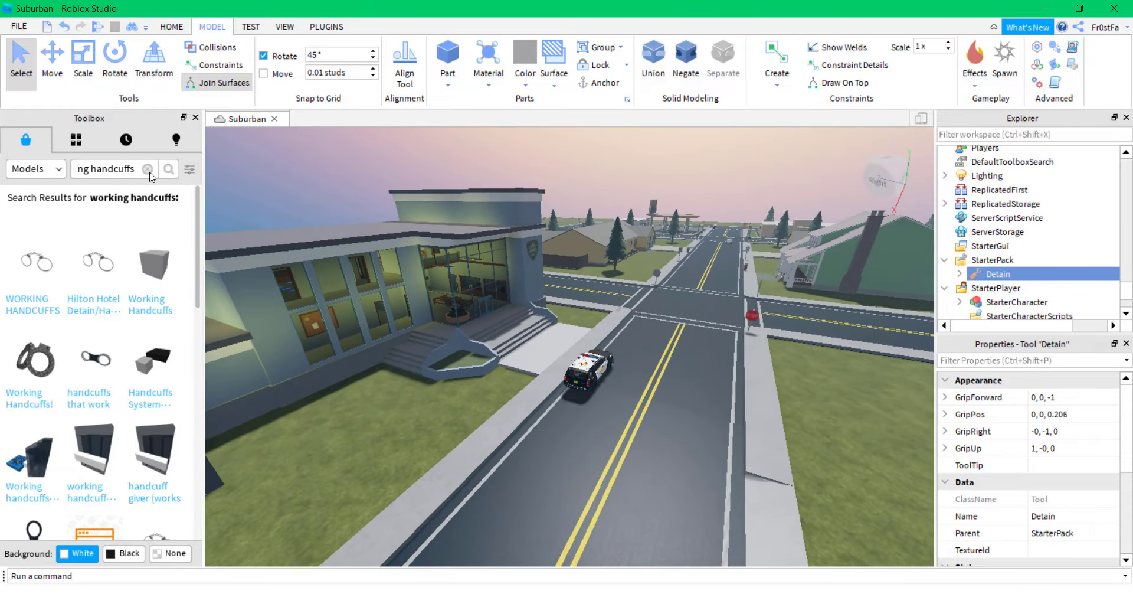
pyautogui.click(148, 170)
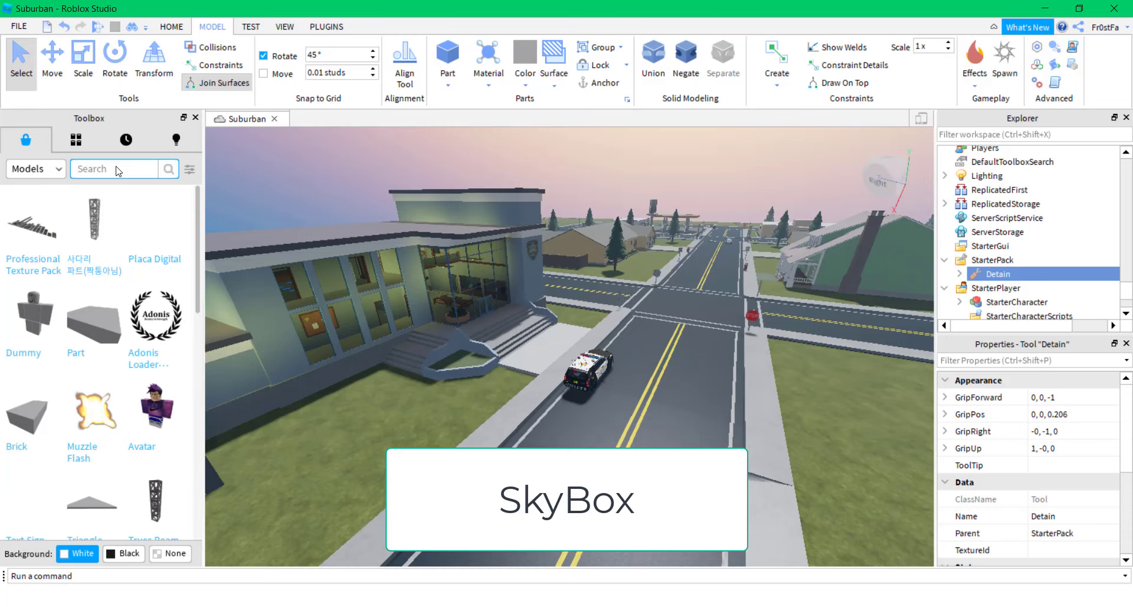
pyautogui.write('skybox')
pyautogui.press('Return')
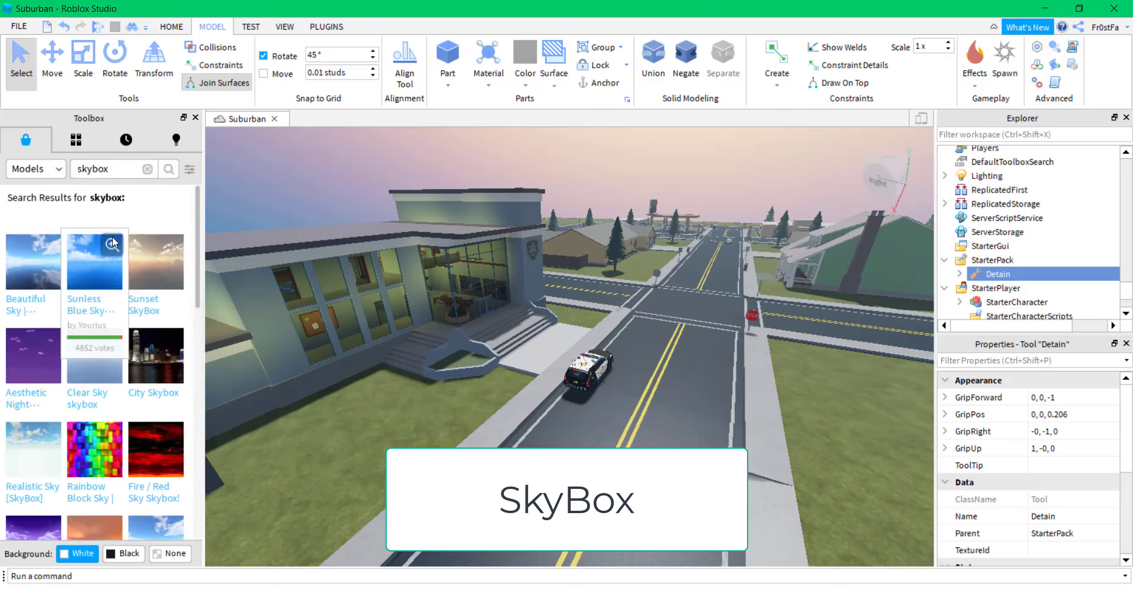
# Try the Beautiful Sky skybox in the scene and delete the Sky object from Lighting
pyautogui.moveTo(399, 435); pyautogui.dragTo(399, 435, button='right')
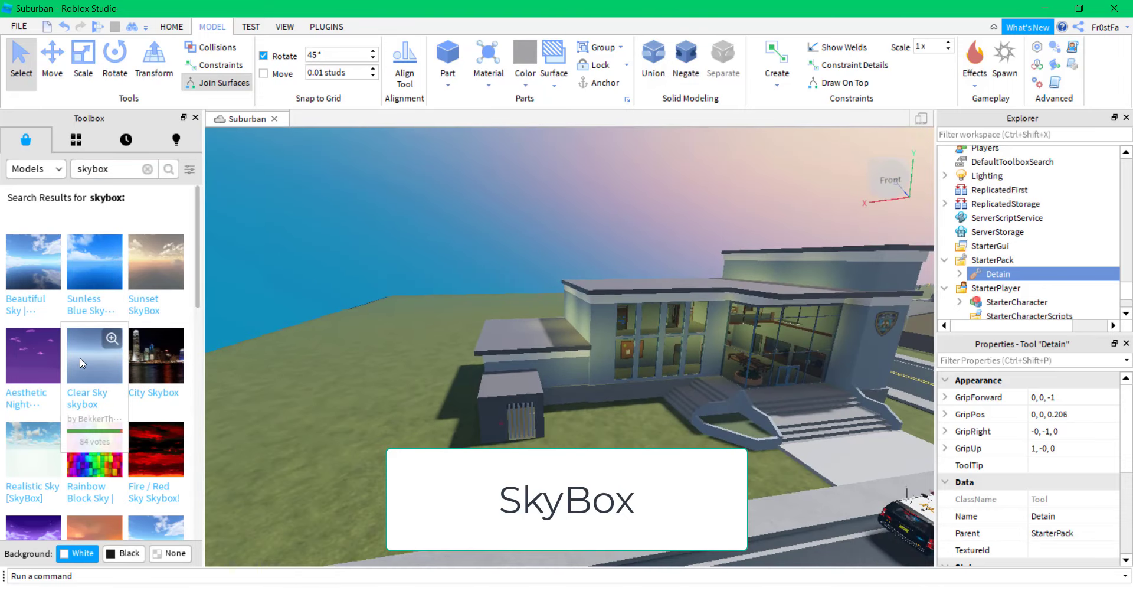
pyautogui.scroll(-3, 141, 290)
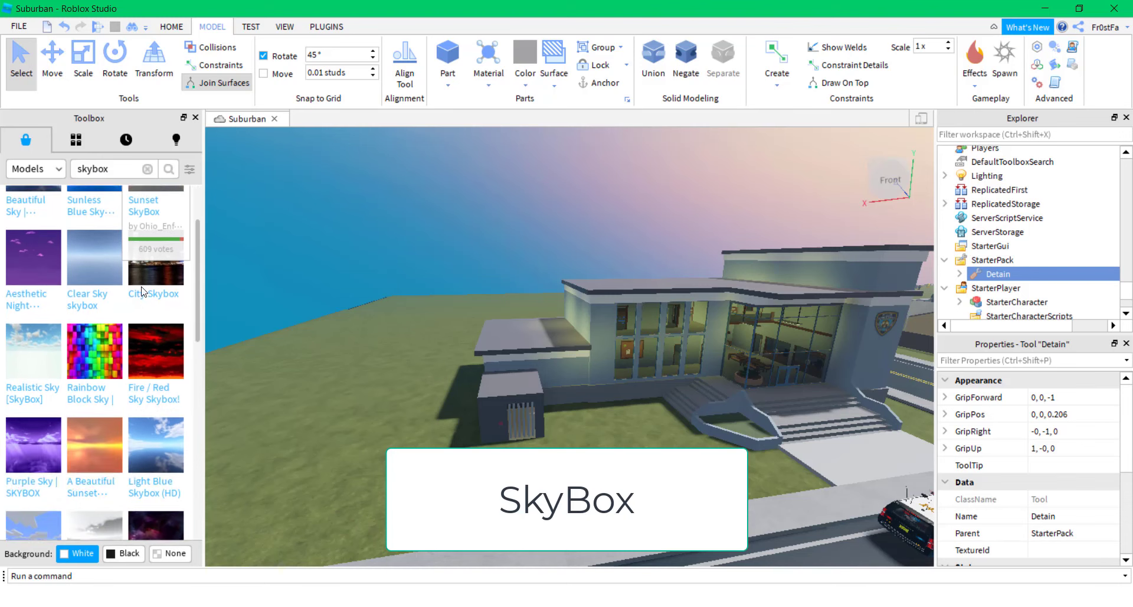
pyautogui.scroll(3, 108, 324)
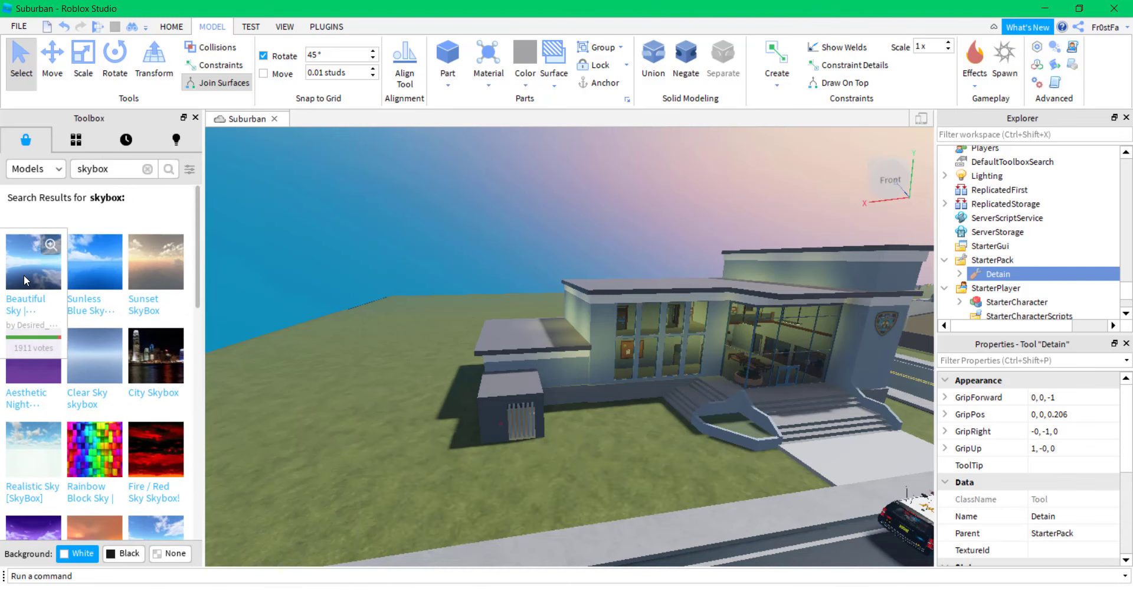
pyautogui.moveTo(24, 274); pyautogui.dragTo(480, 190)
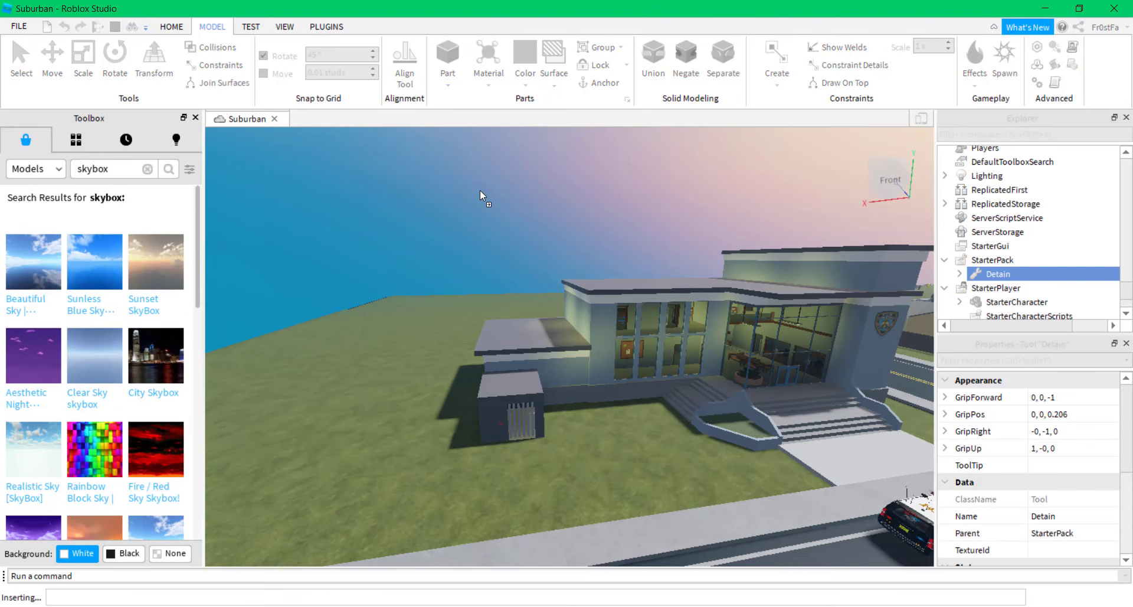
pyautogui.moveTo(490, 259); pyautogui.dragTo(572, 255, button='right')
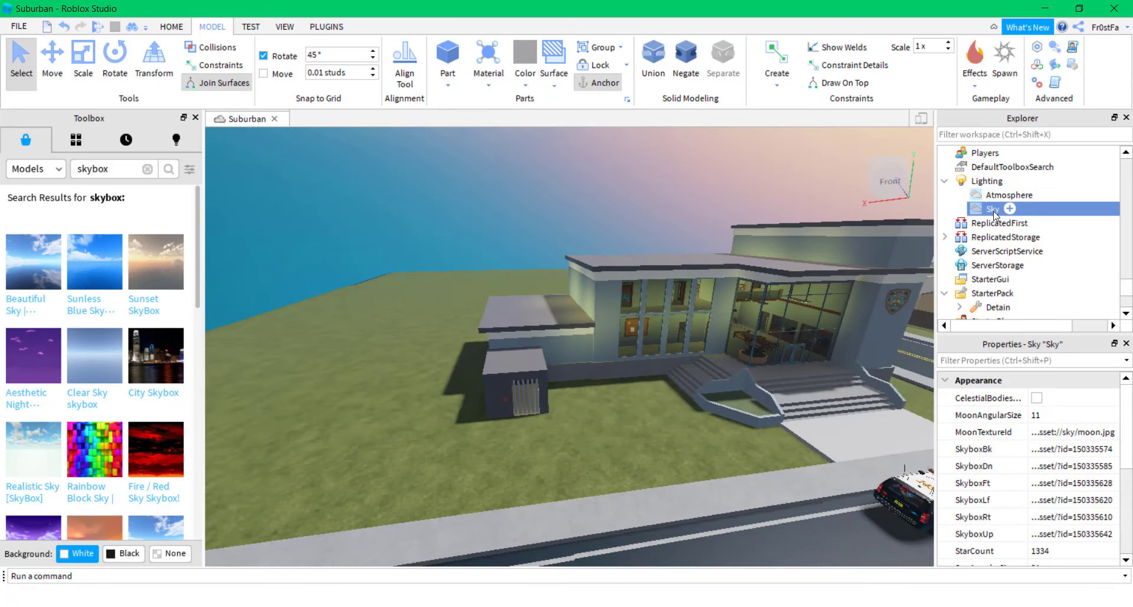
pyautogui.press('Delete')
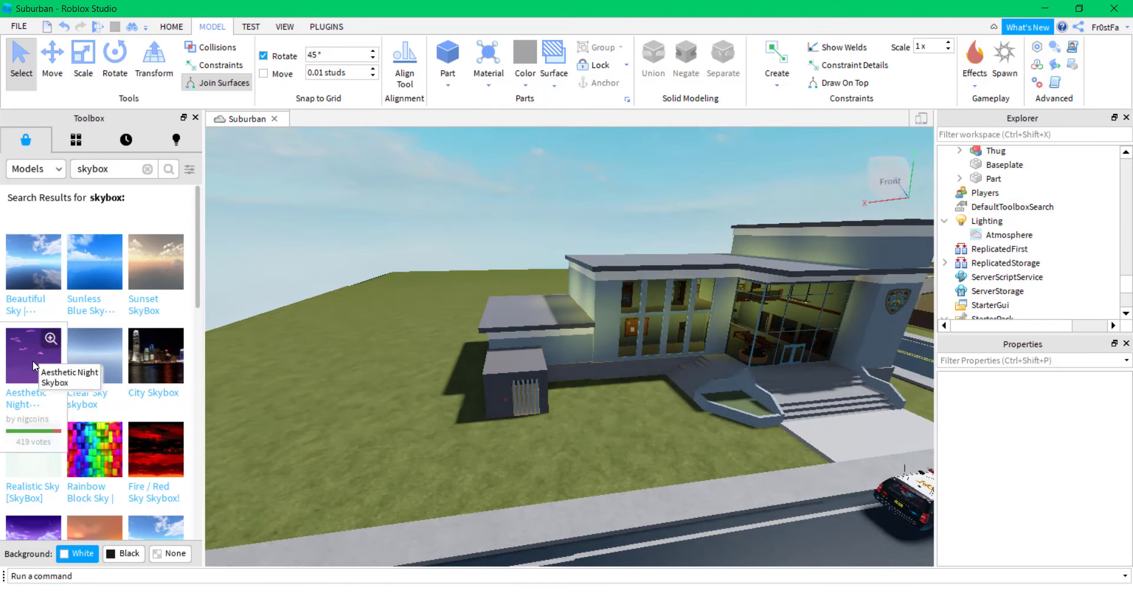
# Try the orange A Beautiful Sunset skybox over the police station and undo the sky changes
pyautogui.scroll(-2, 35, 370)
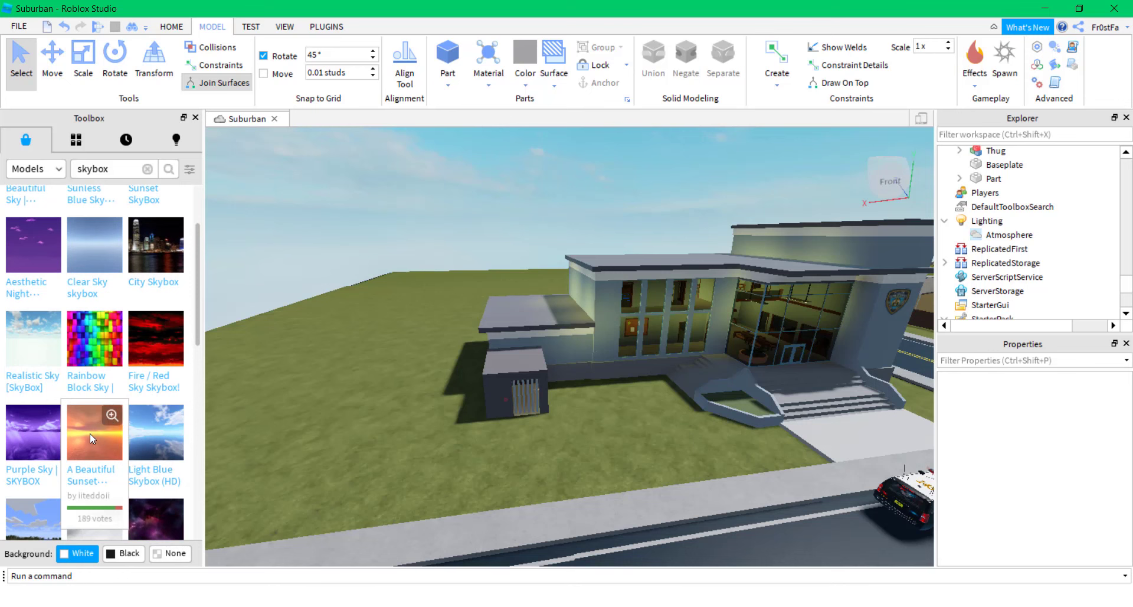
pyautogui.moveTo(363, 250); pyautogui.dragTo(366, 219)
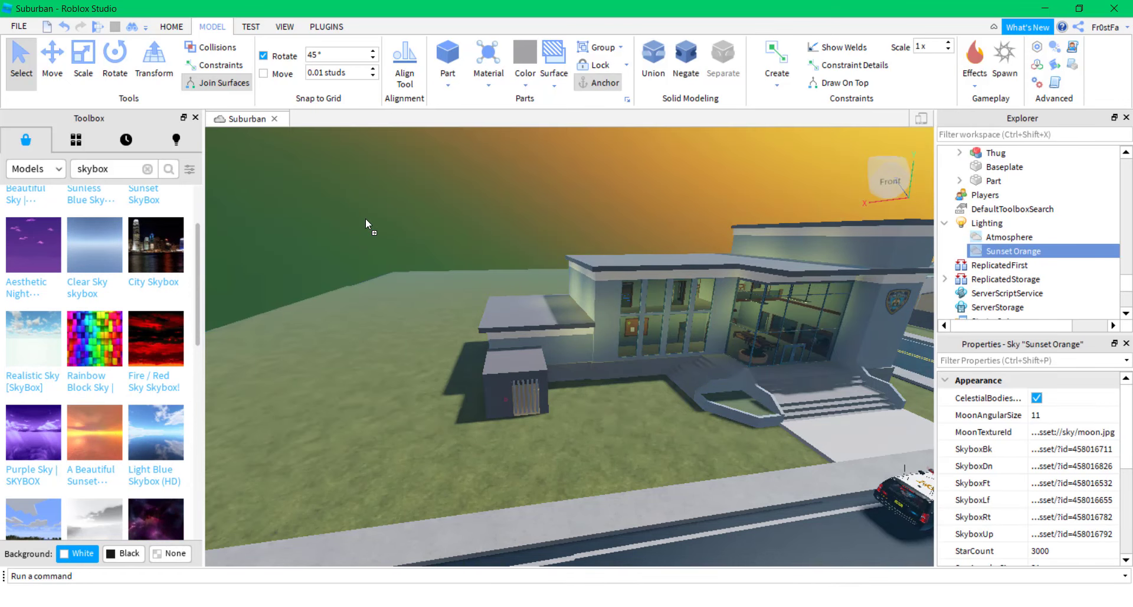
pyautogui.moveTo(489, 333); pyautogui.dragTo(478, 337, button='right')
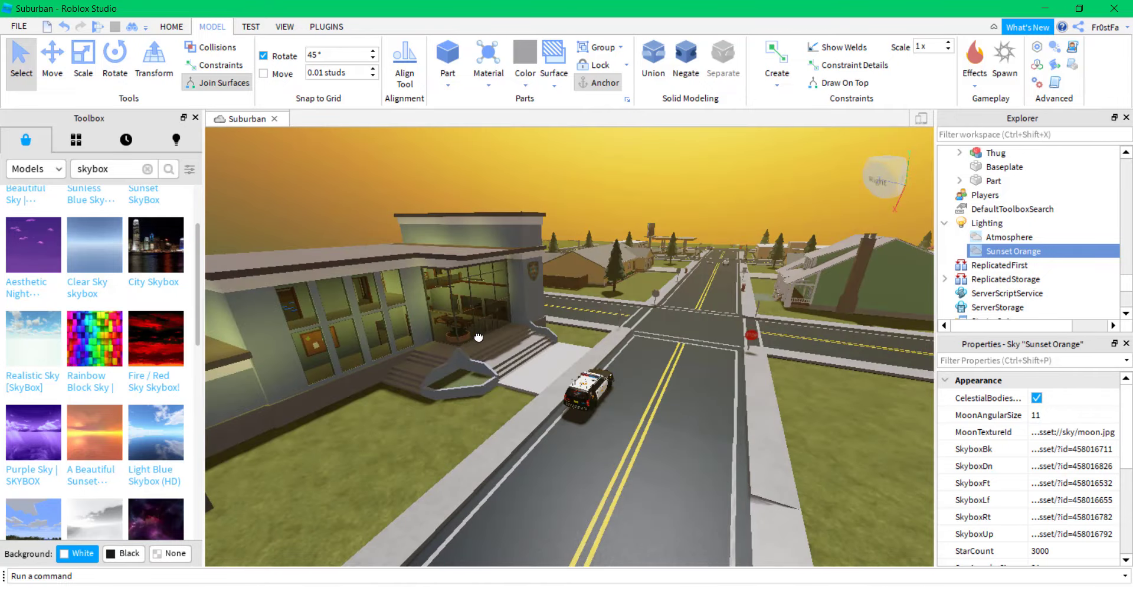
pyautogui.hotkey('ctrl', 'z')
# Insert the pink Sunset Skybox model and delete the Atmosphere object from Lighting
pyautogui.scroll(-3, 44, 341)
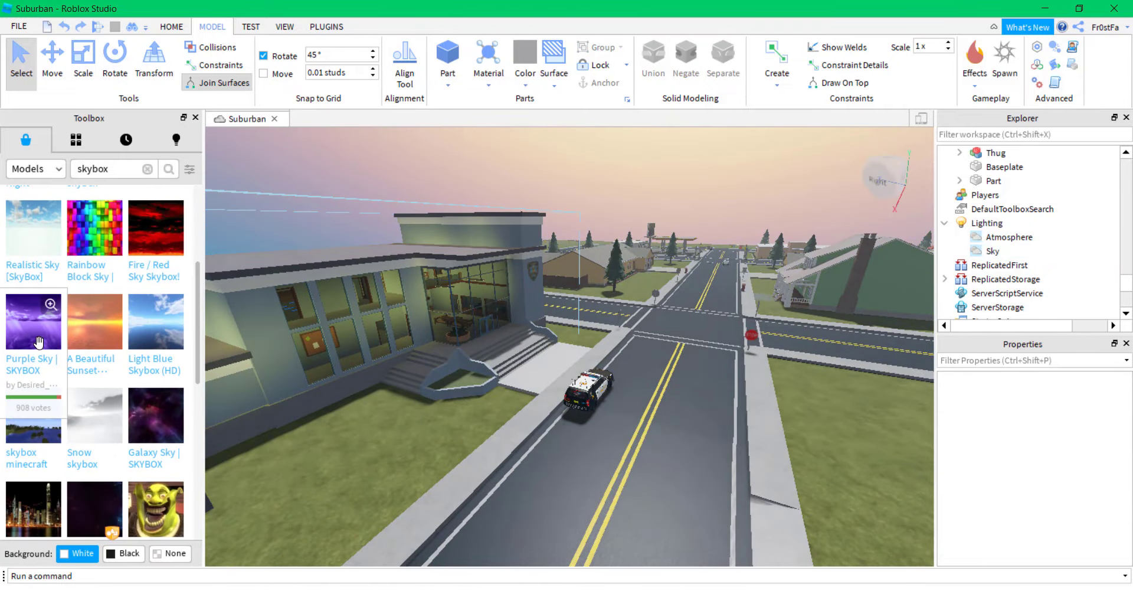
pyautogui.scroll(3, 335, 486)
pyautogui.scroll(-3, 118, 378)
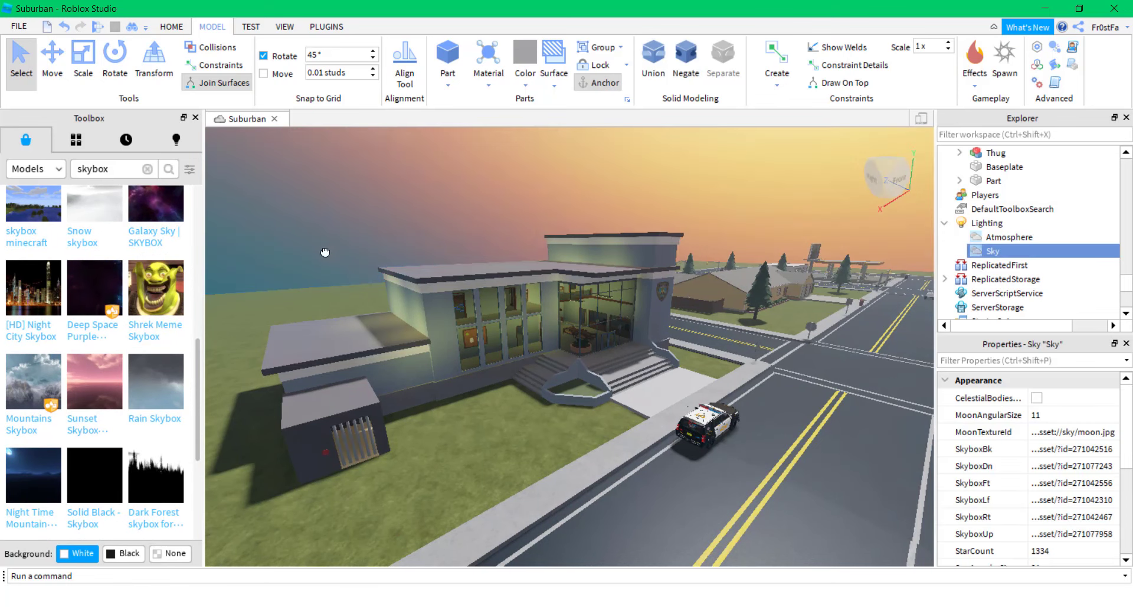
pyautogui.moveTo(417, 321)
pyautogui.mouseDown(button='right')
pyautogui.moveTo(397, 311)
pyautogui.moveTo(417, 321)
pyautogui.mouseUp(button='right')
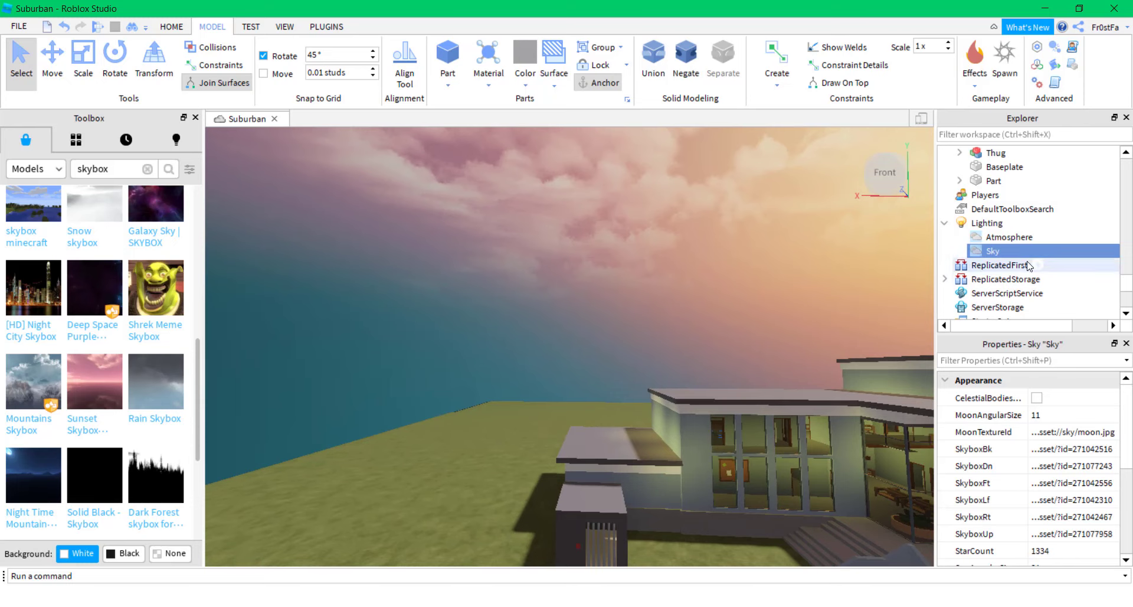
pyautogui.click(984, 239)
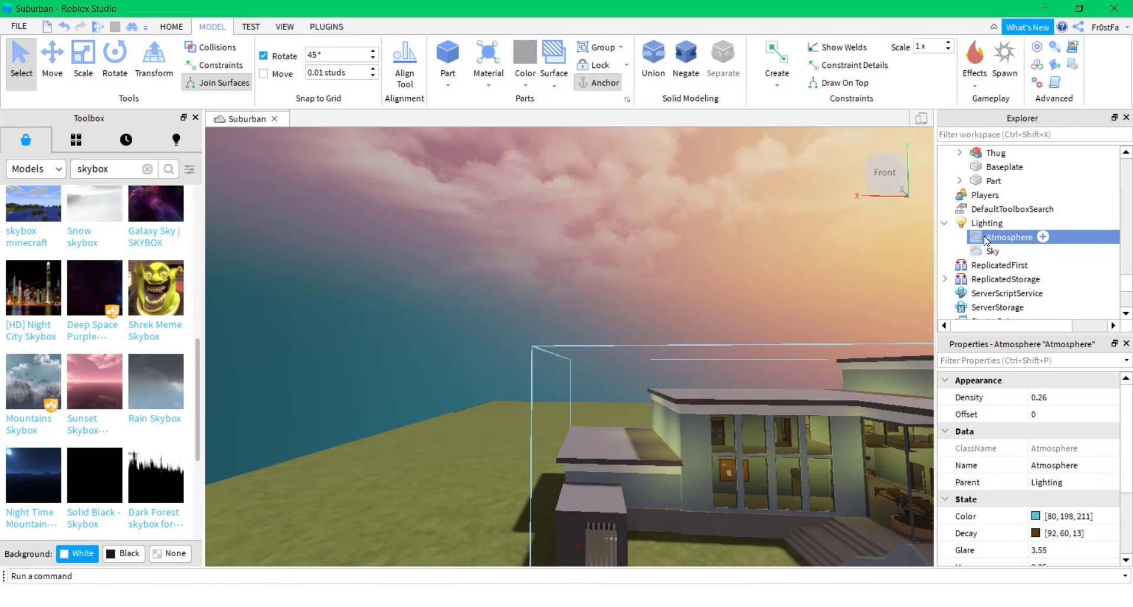
pyautogui.press('Delete')
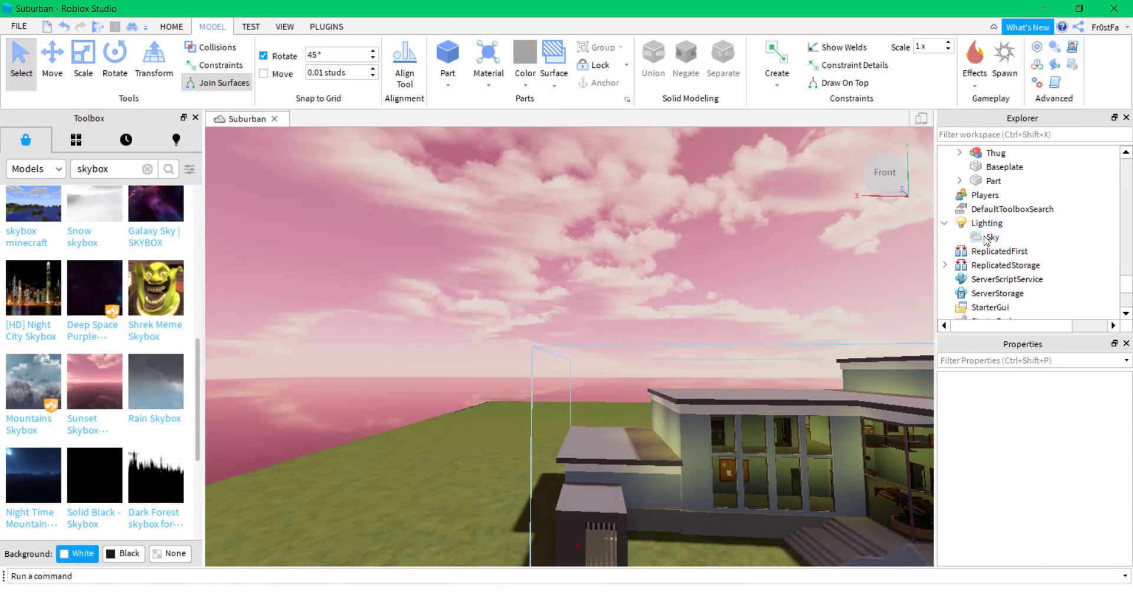
# Search the Toolbox models for "fire" to use at the gas station store
pyautogui.moveTo(817, 345)
pyautogui.mouseDown(button='right')
pyautogui.moveTo(804, 346)
pyautogui.moveTo(815, 346)
pyautogui.mouseUp(button='right')
pyautogui.press('s')
pyautogui.press('w')
pyautogui.press('d')
pyautogui.press('w')
pyautogui.press('w')
pyautogui.press('w')
pyautogui.press('d')
pyautogui.press('w')
pyautogui.press('s')
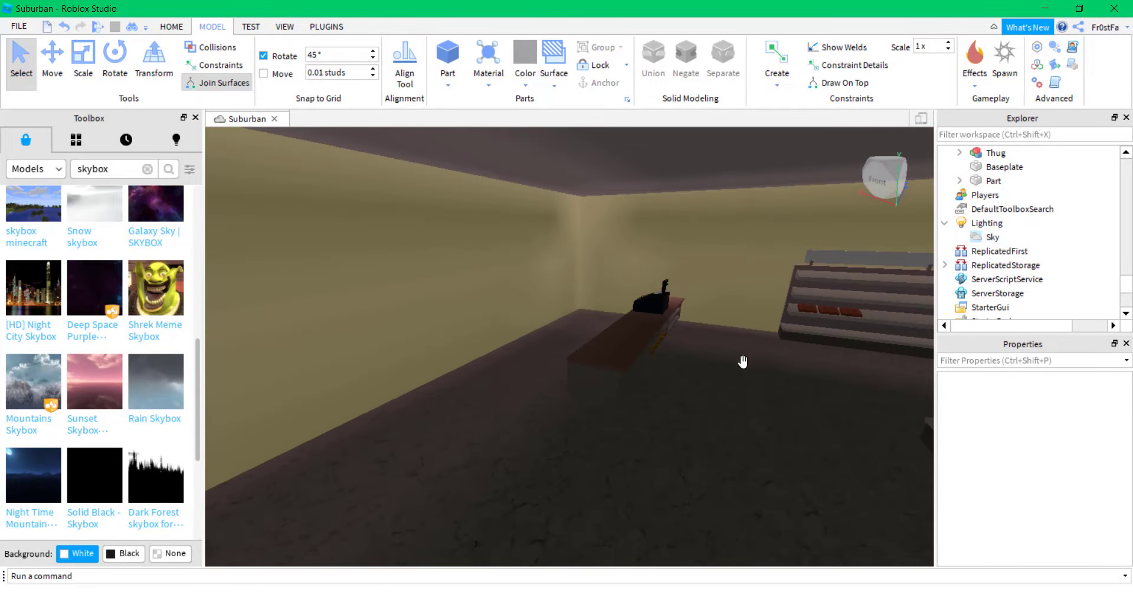
pyautogui.click(147, 170)
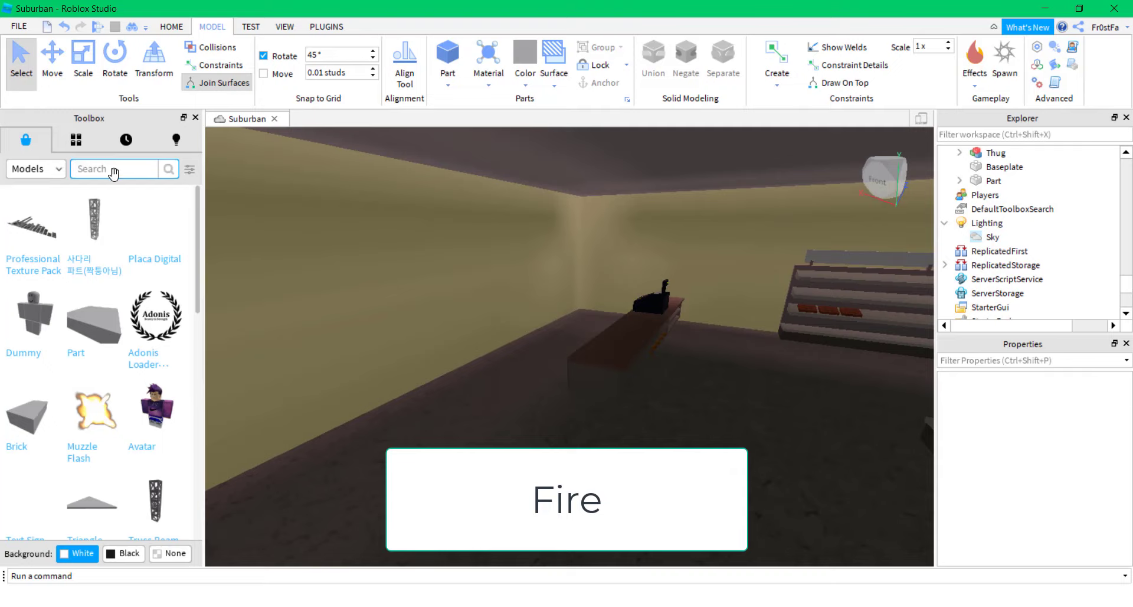
pyautogui.press('Return')
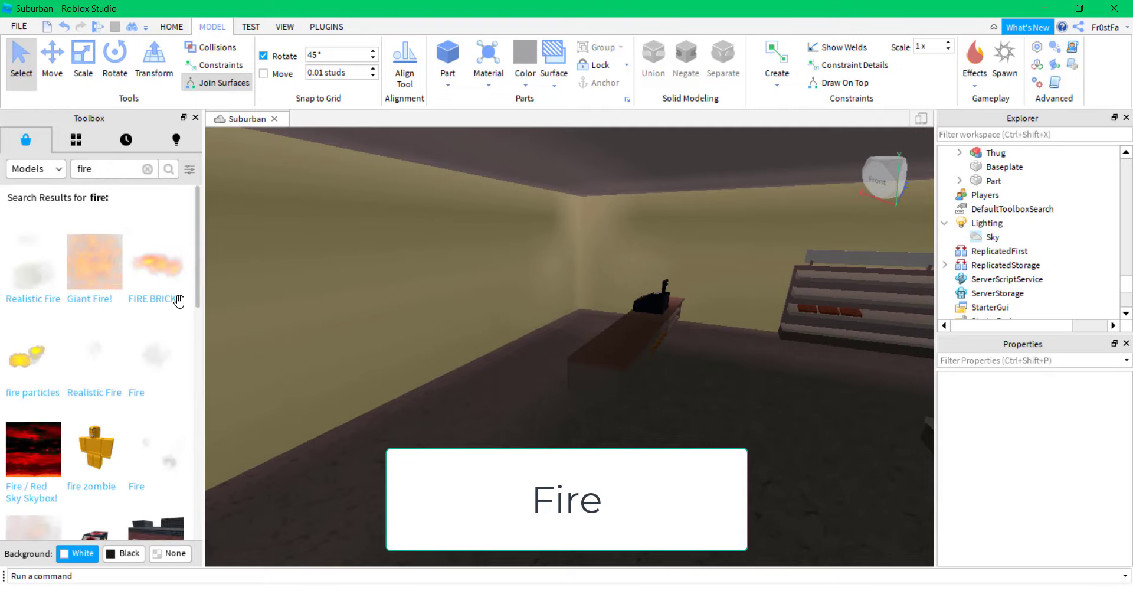
# Insert the Giant Fire! model on the gas station store's roof and lower it into the building
pyautogui.scroll(-5, 413, 328)
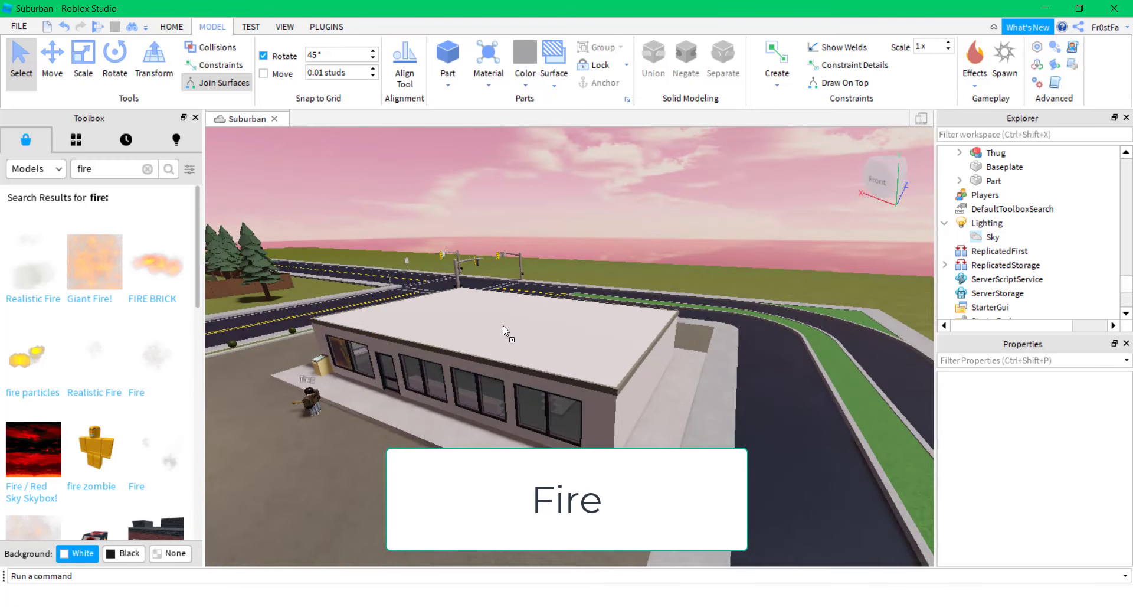
pyautogui.moveTo(503, 325); pyautogui.dragTo(449, 328)
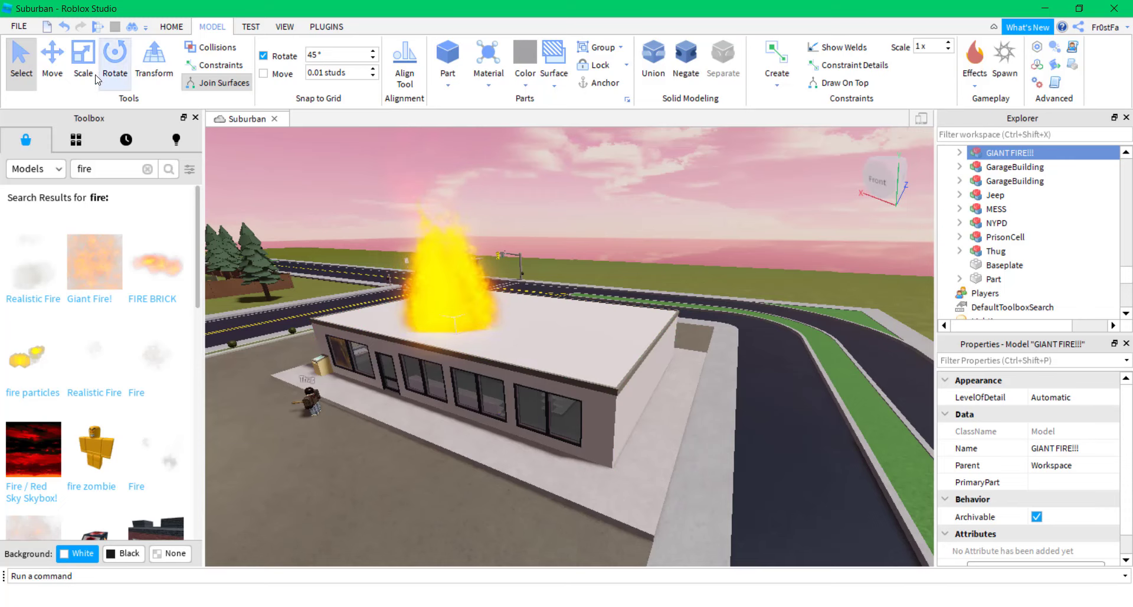
pyautogui.click(62, 73)
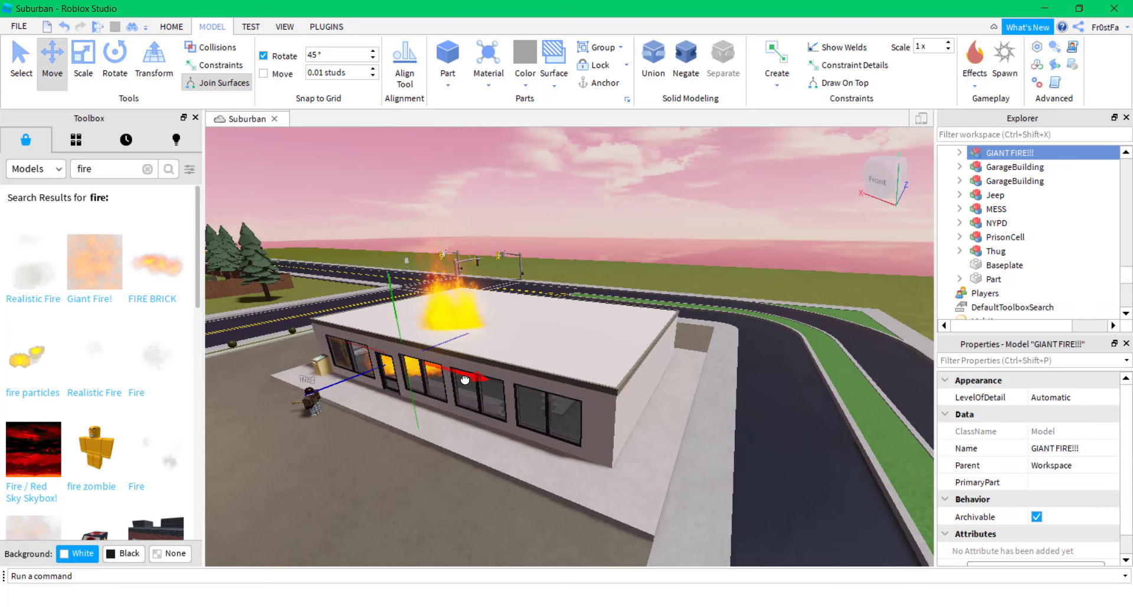
pyautogui.moveTo(466, 379); pyautogui.dragTo(594, 381, button='right')
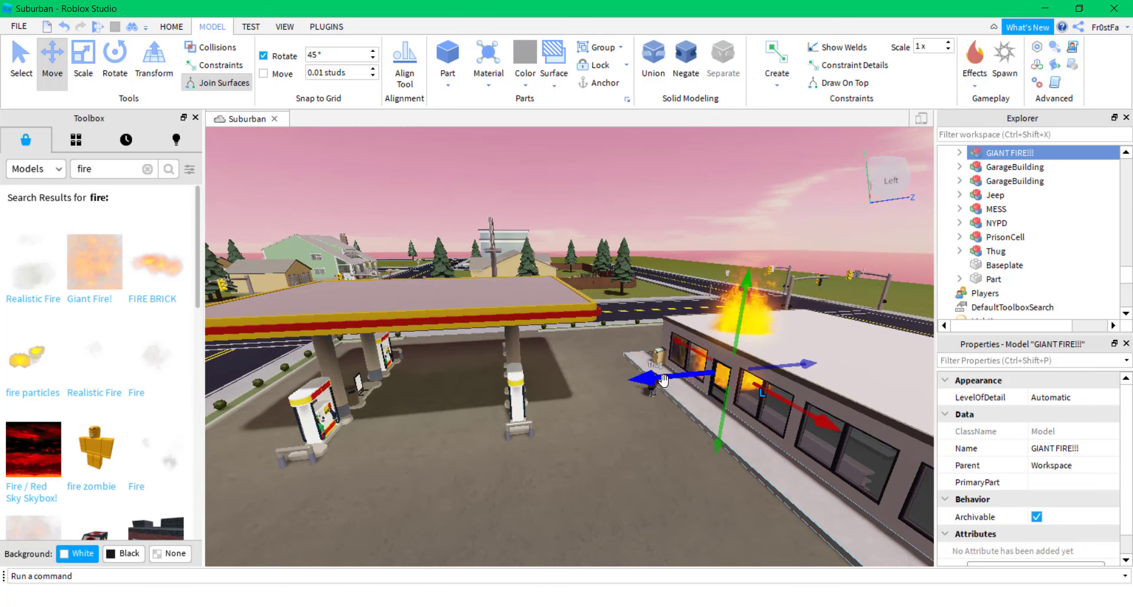
# Duplicate the giant fire and move the copy from the store to the nearest gas pump under the canopy
pyautogui.hotkey('ctrl', 'd')
pyautogui.moveTo(664, 380); pyautogui.dragTo(435, 409)
pyautogui.press('a')
pyautogui.moveTo(435, 408); pyautogui.dragTo(436, 408, button='right')
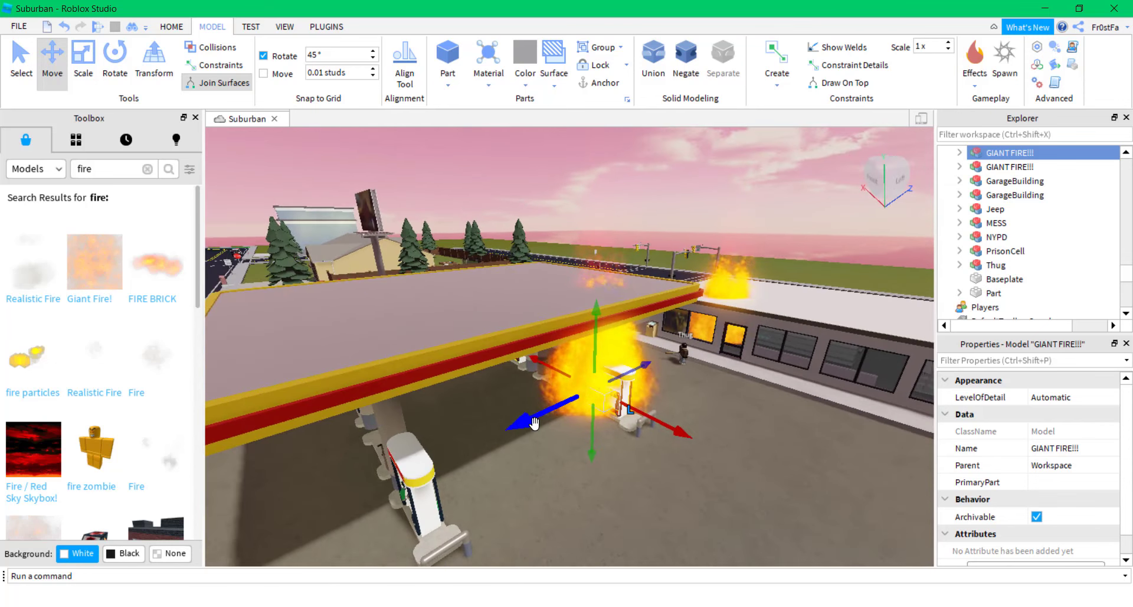
# Duplicate the pump fire once more and position the copy farther along beneath the gas station canopy
pyautogui.hotkey('ctrl', 'd')
pyautogui.moveTo(534, 423); pyautogui.dragTo(381, 499)
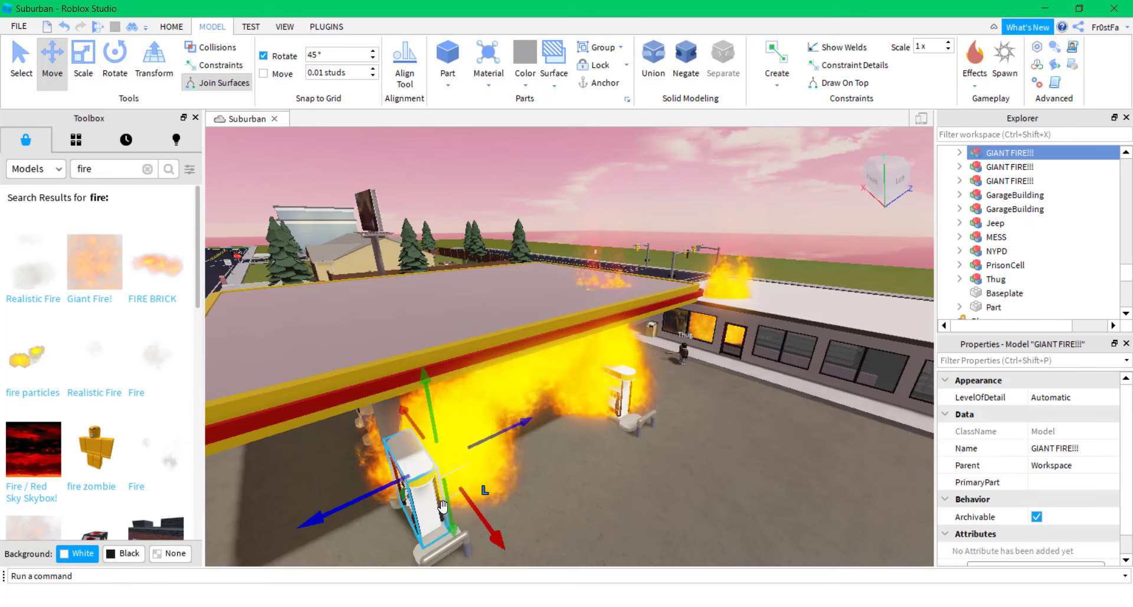
pyautogui.moveTo(481, 527); pyautogui.dragTo(395, 463)
pyautogui.moveTo(448, 473); pyautogui.dragTo(443, 473, button='right')
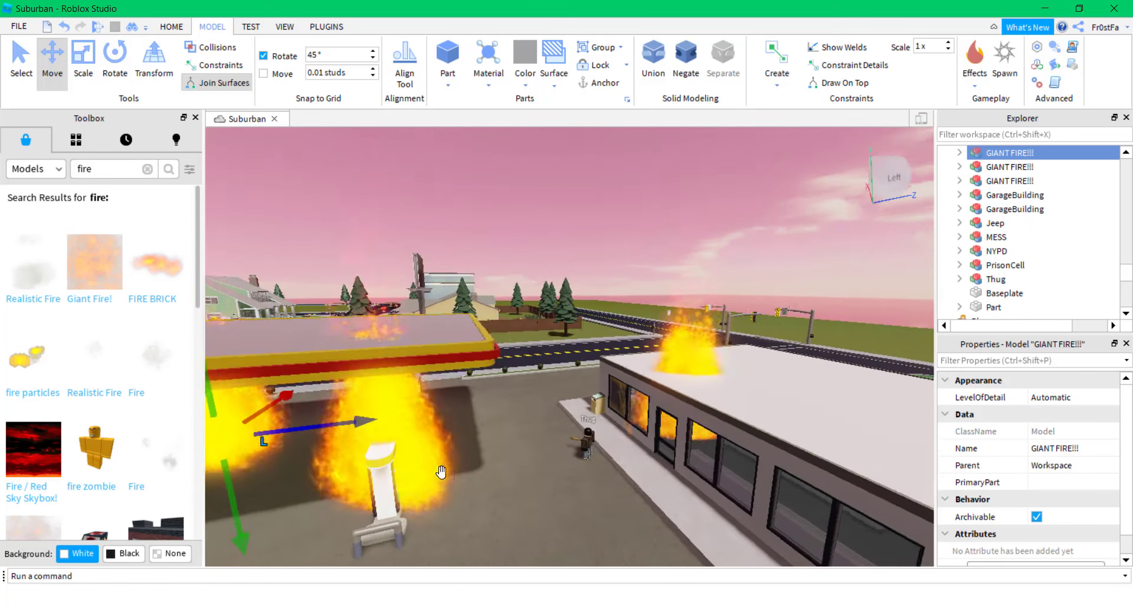
# Replace the fire search in the Toolbox with a model search for "burning car"
pyautogui.click(147, 169)
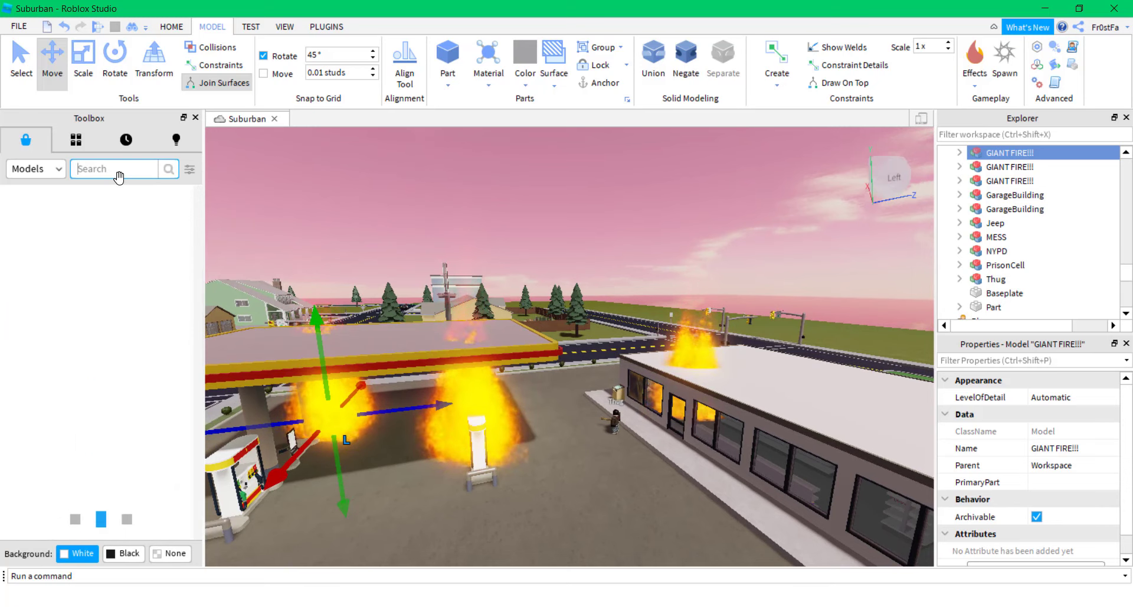
pyautogui.write('burning')
pyautogui.press('Return')
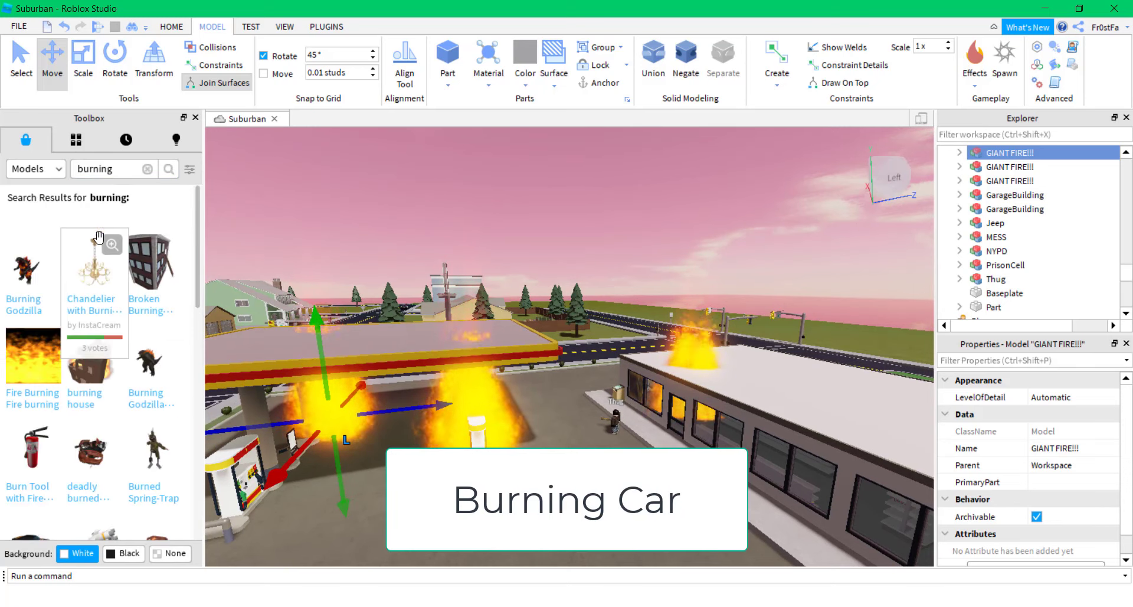
pyautogui.press('Return')
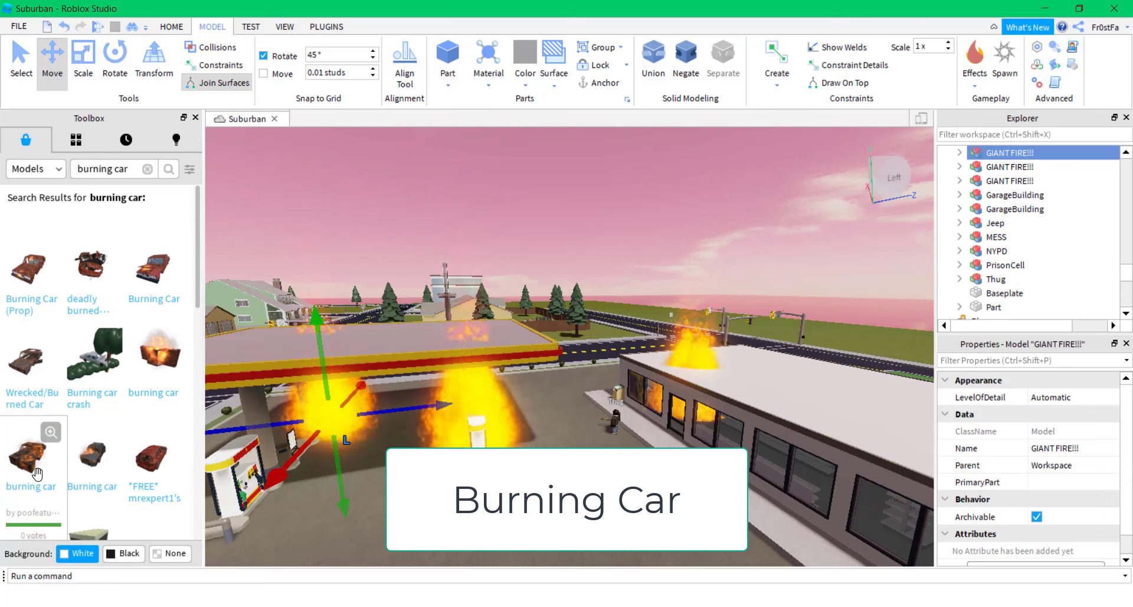
# Place a burning car model on the forecourt in front of the gas station store and activate the Rotate tool
pyautogui.click(95, 490)
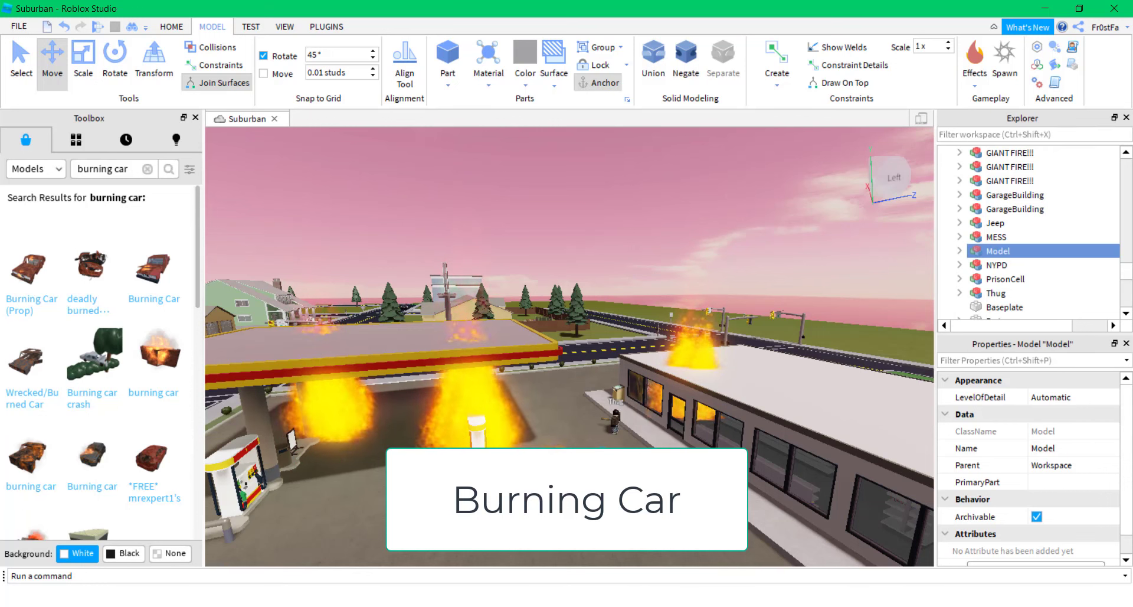
pyautogui.moveTo(572, 496); pyautogui.dragTo(631, 491)
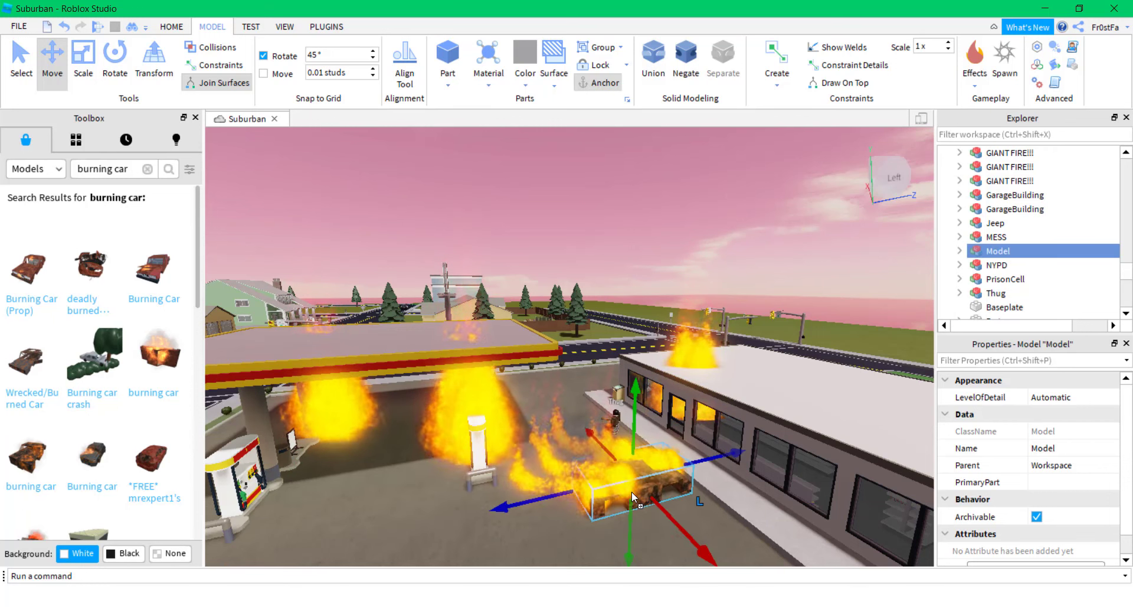
pyautogui.click(108, 57)
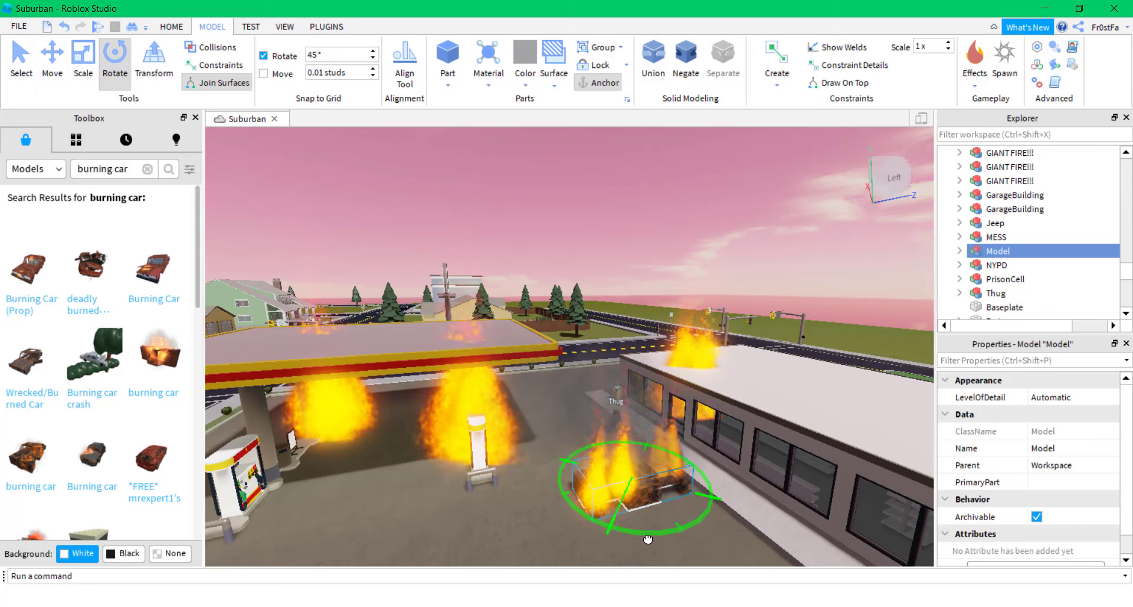
pyautogui.click(607, 546)
# Look over the burning gas station, and follow the road back to the police station and the parked police car
pyautogui.moveTo(607, 546); pyautogui.dragTo(608, 541, button='right')
pyautogui.press('w')
pyautogui.press('s')
pyautogui.press('e')
pyautogui.press('s')
pyautogui.moveTo(603, 548); pyautogui.dragTo(658, 506, button='right')
pyautogui.scroll(-3, 608, 542)
pyautogui.scroll(-3, 608, 542)
pyautogui.scroll(-5, 630, 510)
pyautogui.press('w')
pyautogui.press('s')
pyautogui.press('w')
pyautogui.press('s')
pyautogui.press('w')
pyautogui.press('w')
pyautogui.press('a')
pyautogui.press('w')
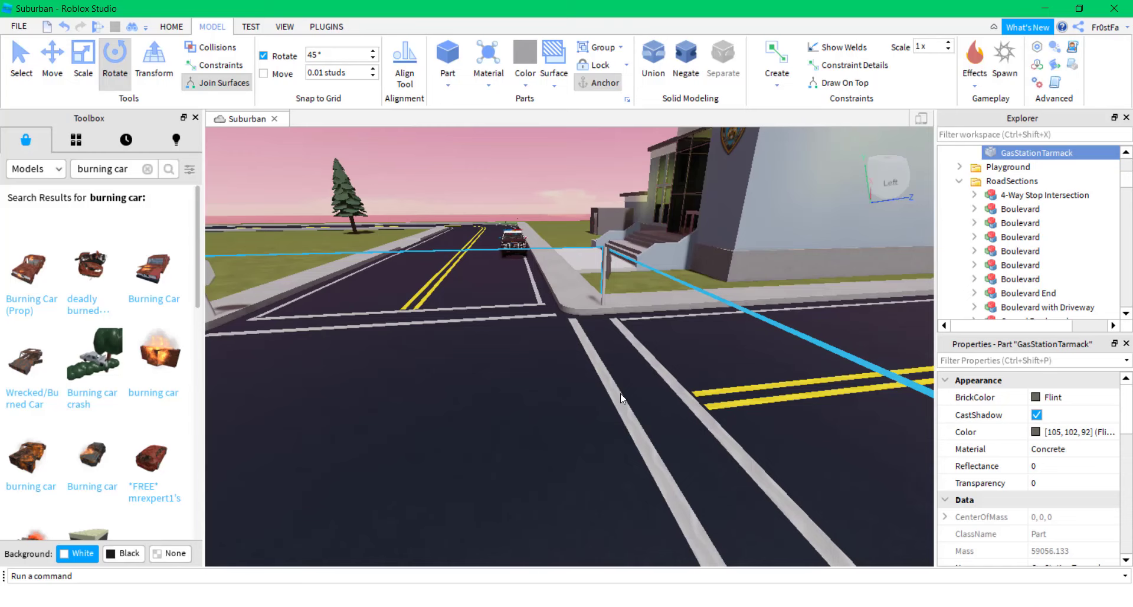
# Look over the roads and houses between the police station intersection and the burning gas station from above
pyautogui.moveTo(619, 396); pyautogui.dragTo(620, 397, button='right')
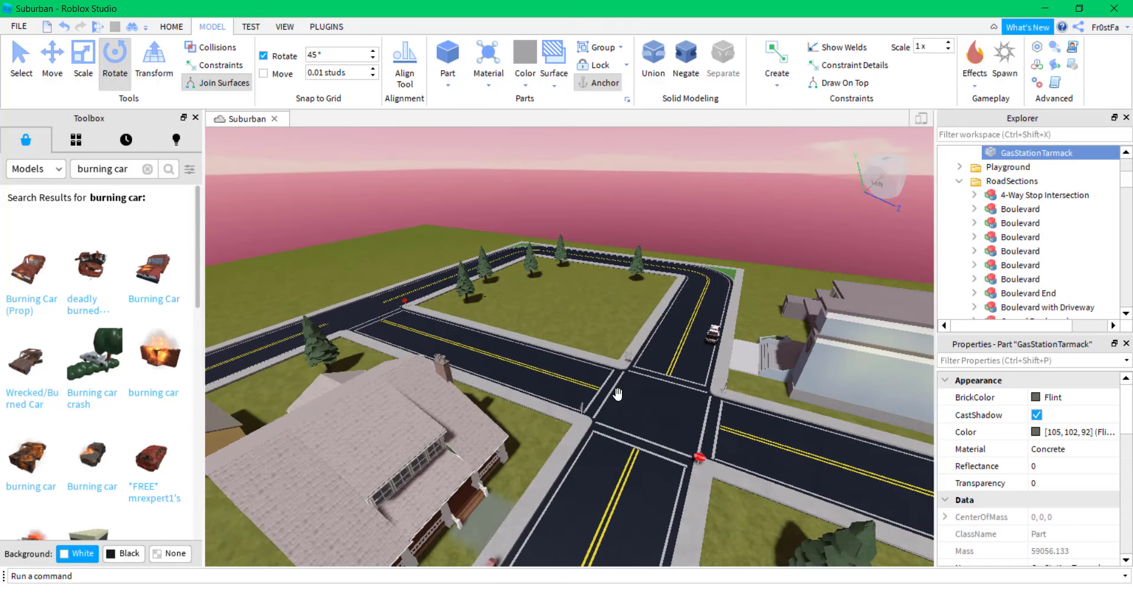
pyautogui.moveTo(618, 393); pyautogui.dragTo(618, 393, button='right')
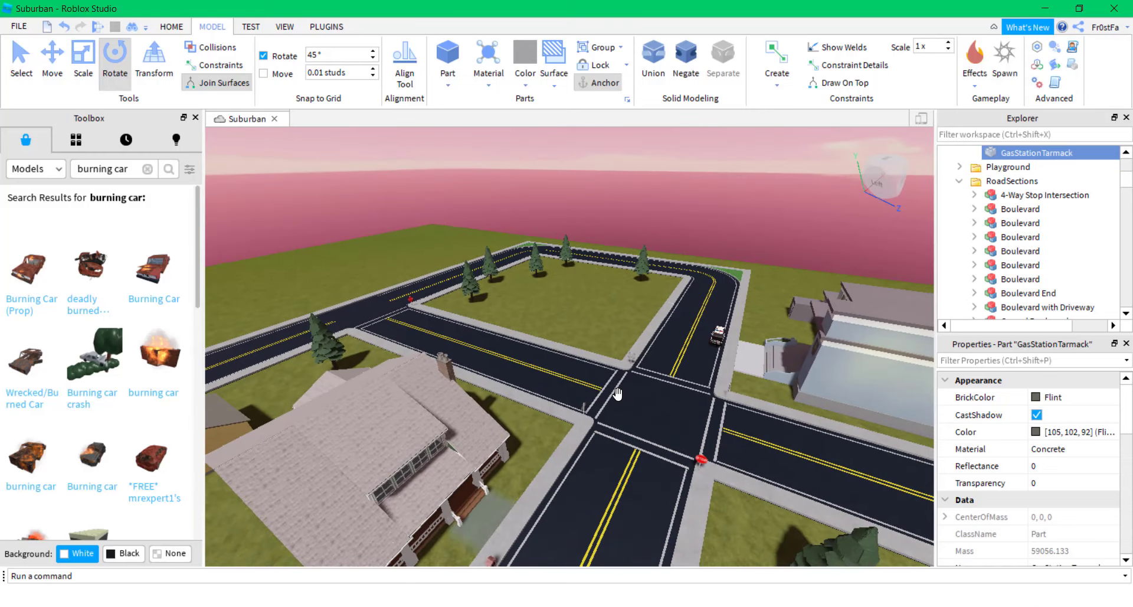
pyautogui.moveTo(617, 393); pyautogui.dragTo(621, 394, button='right')
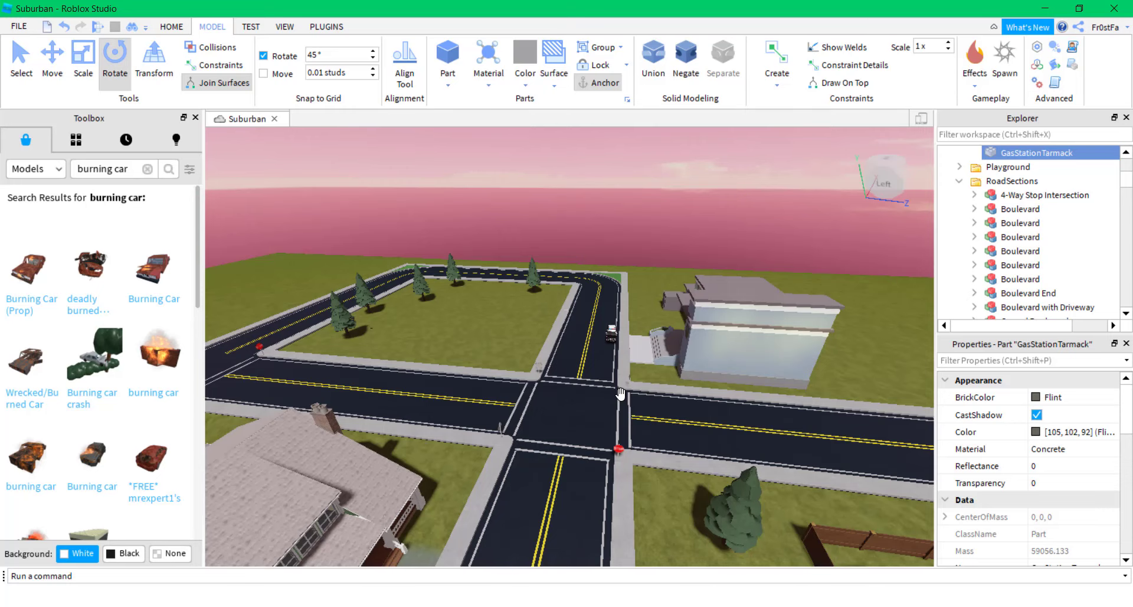
pyautogui.moveTo(437, 353); pyautogui.dragTo(428, 352, button='right')
pyautogui.press('w')
pyautogui.press('w')
pyautogui.press('w')
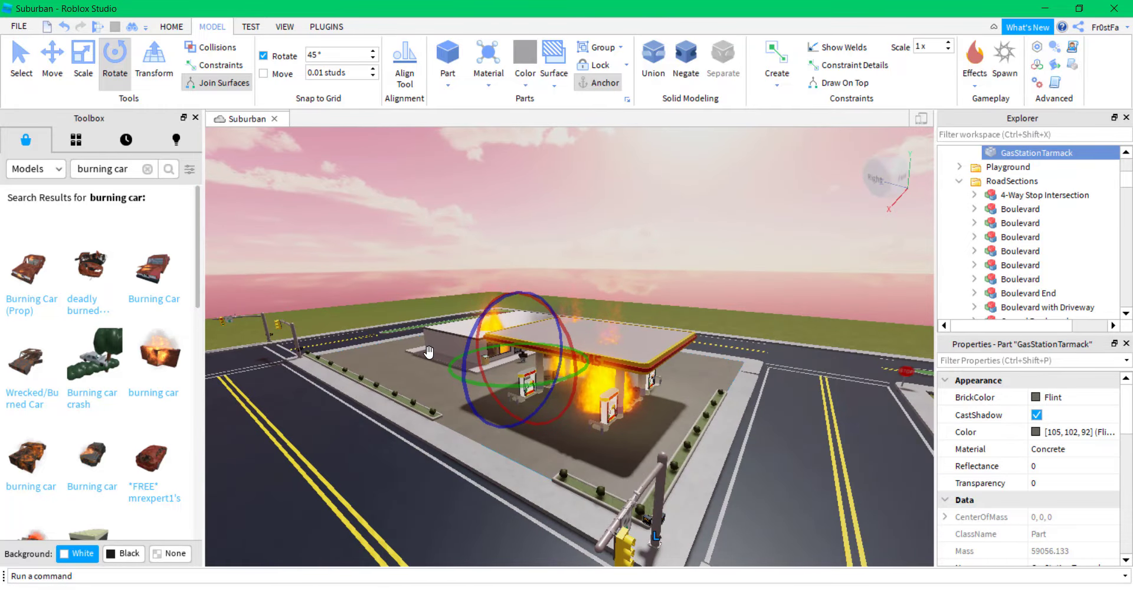
pyautogui.press('a')
pyautogui.moveTo(548, 391); pyautogui.dragTo(553, 393, button='right')
pyautogui.press('a')
pyautogui.press('w')
pyautogui.press('a')
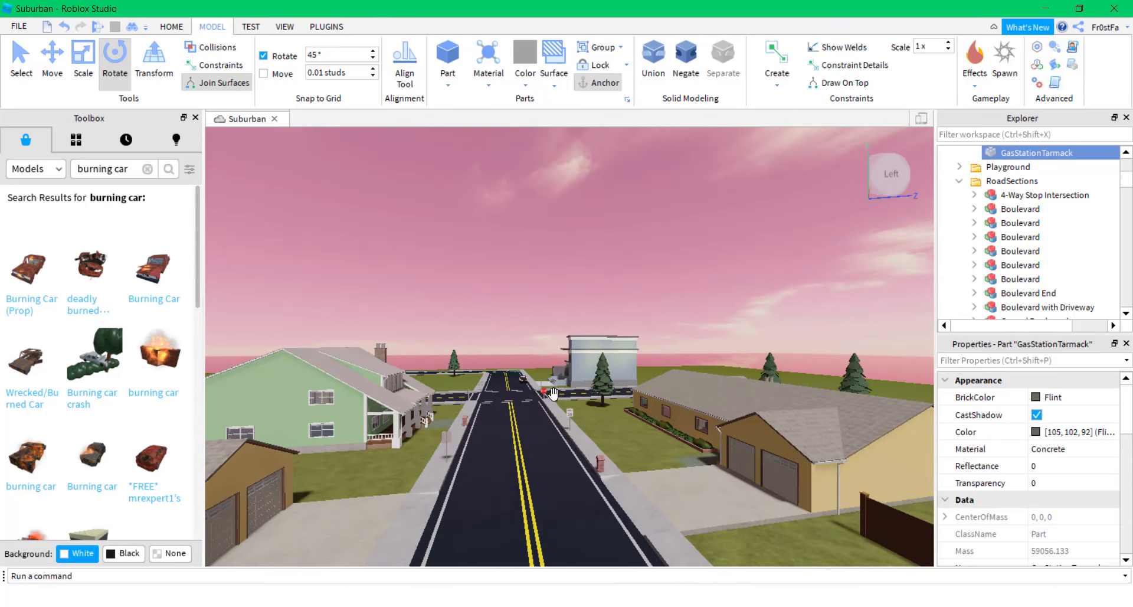
pyautogui.press('f')
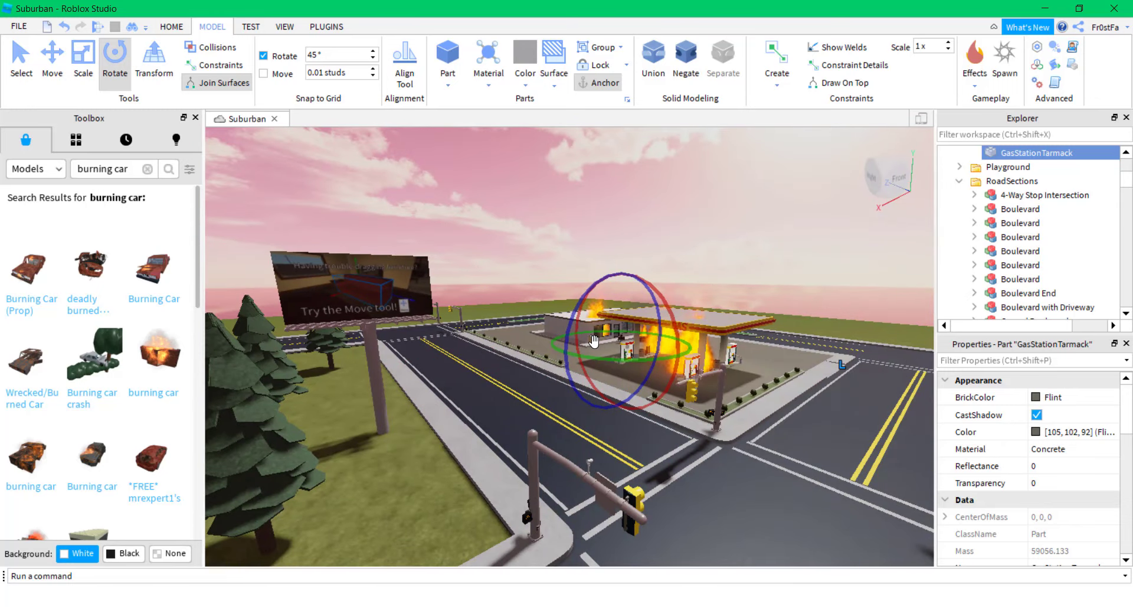
# Follow the residential road to the police station and examine its front entrance and the parked police car
pyautogui.moveTo(594, 341); pyautogui.dragTo(589, 342, button='right')
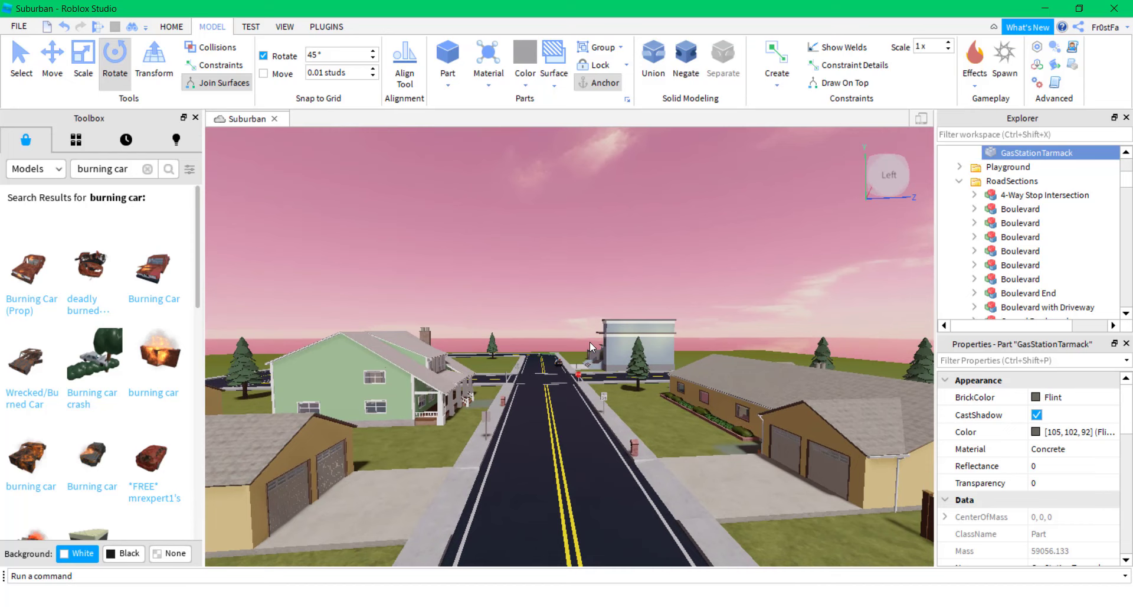
pyautogui.press('w')
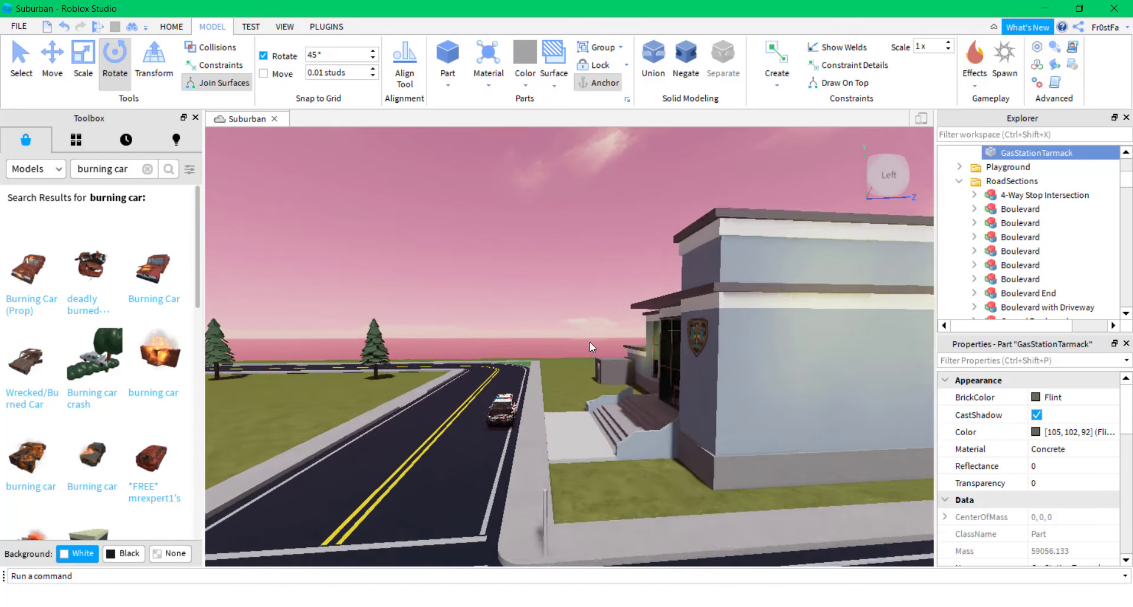
pyautogui.press('a')
pyautogui.moveTo(590, 342); pyautogui.dragTo(587, 338, button='right')
pyautogui.press('s')
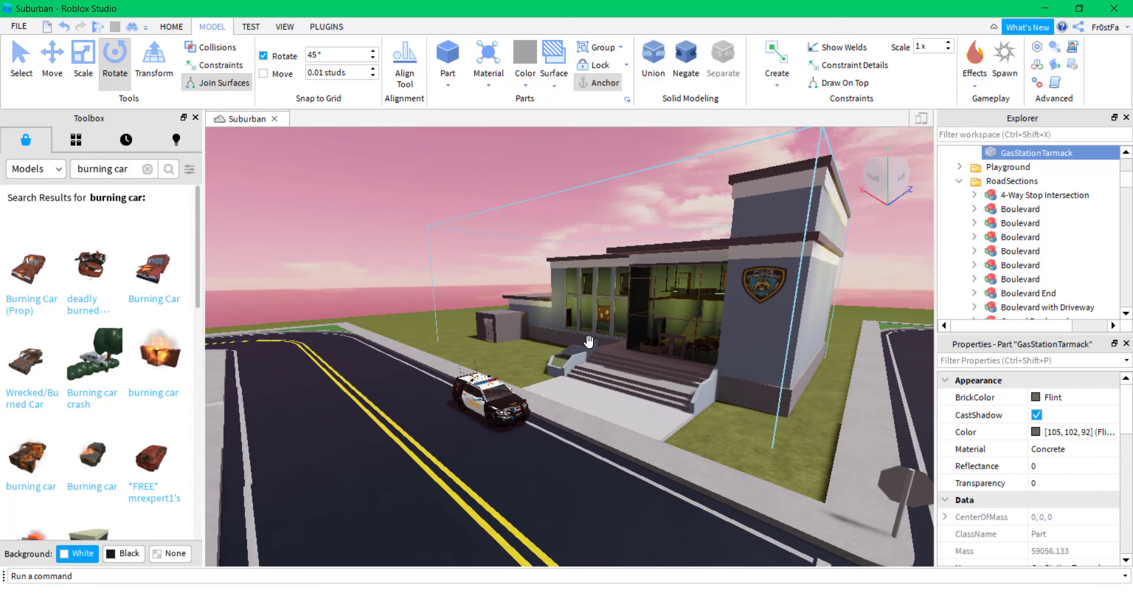
pyautogui.moveTo(584, 343); pyautogui.dragTo(580, 340, button='right')
pyautogui.scroll(2, 584, 344)
pyautogui.scroll(-6, 583, 344)
pyautogui.scroll(-6, 580, 345)
# Survey the suburban map's layout from above, from the burning gas station back to the police station
pyautogui.press('f')
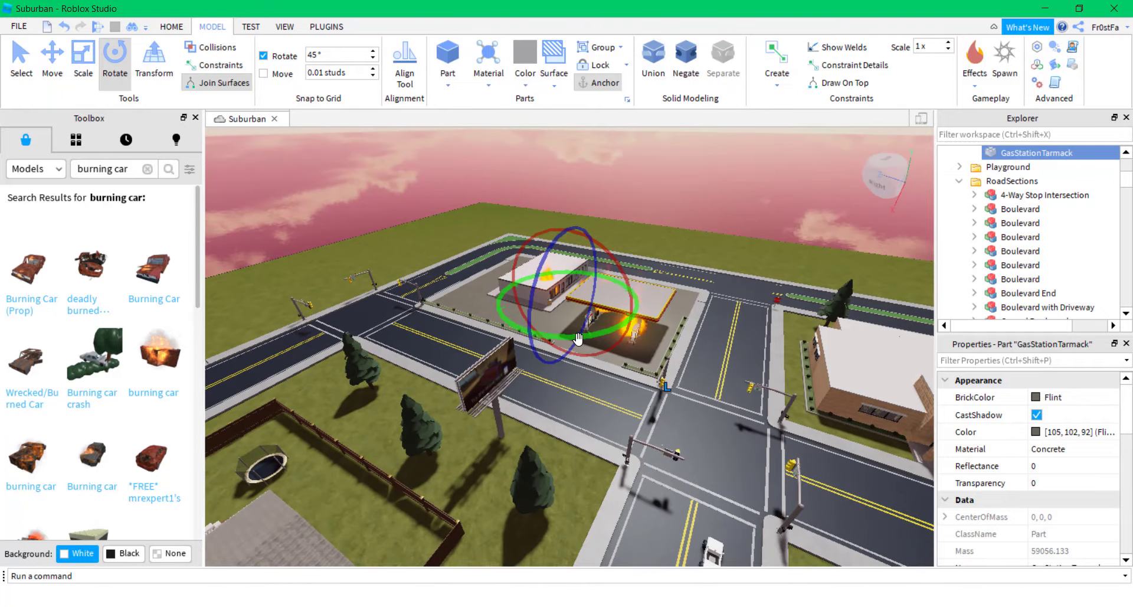
pyautogui.moveTo(645, 370); pyautogui.dragTo(648, 370, button='right')
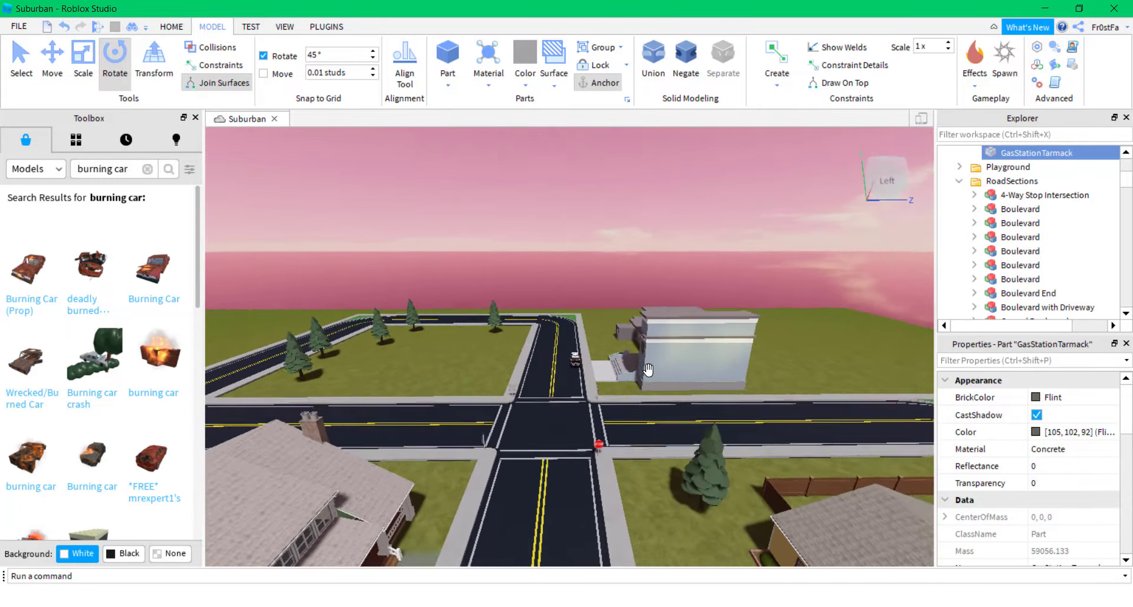
pyautogui.press('w')
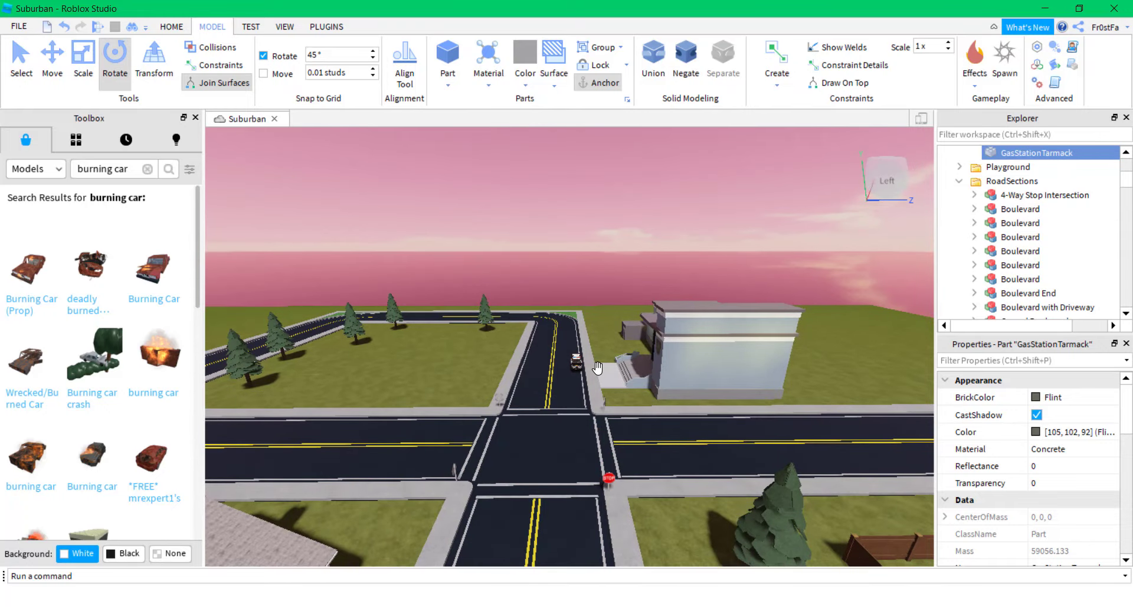
pyautogui.press('w')
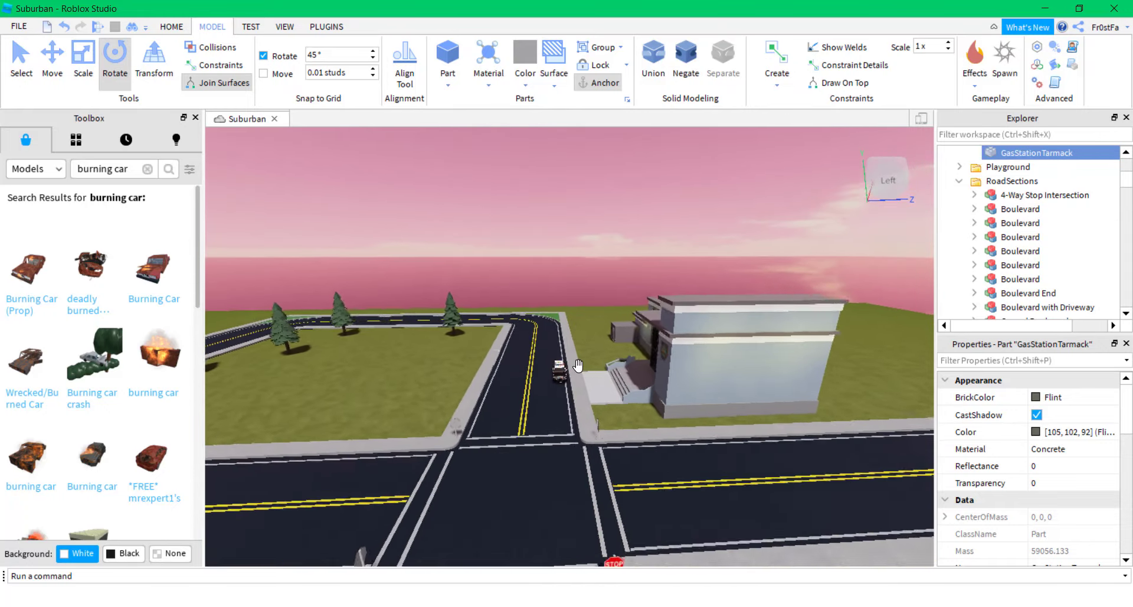
pyautogui.moveTo(576, 365)
pyautogui.mouseDown(button='right')
pyautogui.moveTo(565, 366)
pyautogui.moveTo(574, 367)
pyautogui.mouseUp(button='right')
pyautogui.press('w')
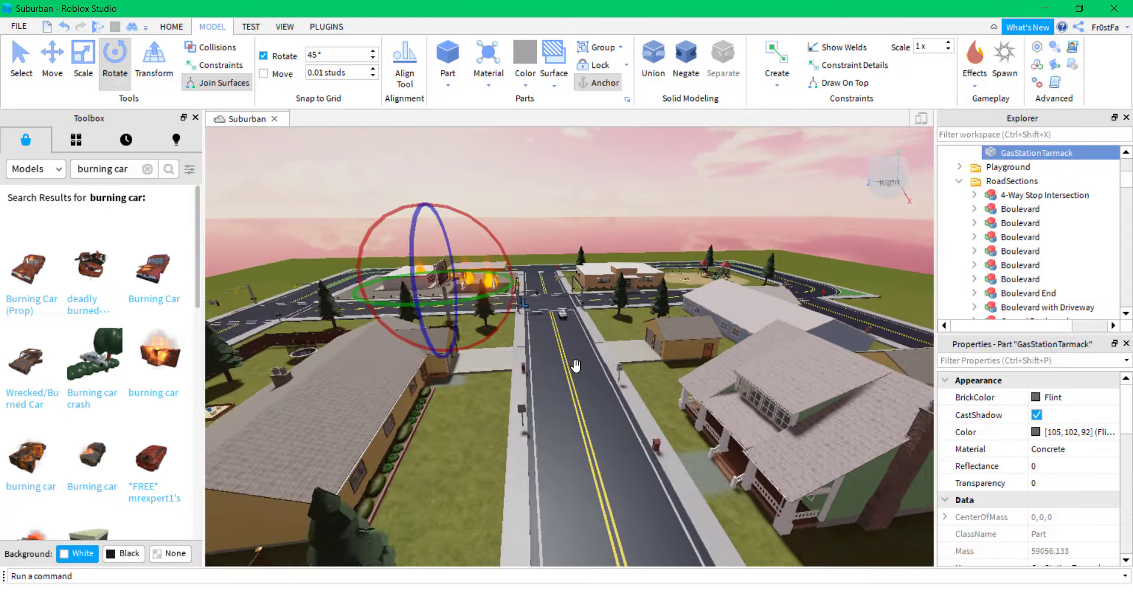
pyautogui.press('s')
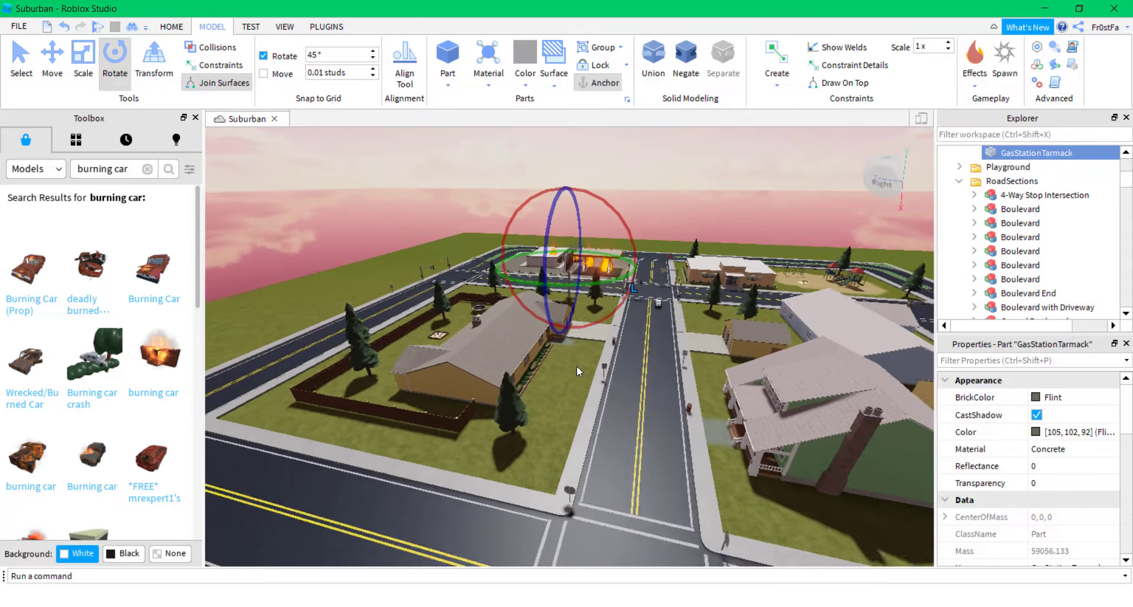
pyautogui.press('w')
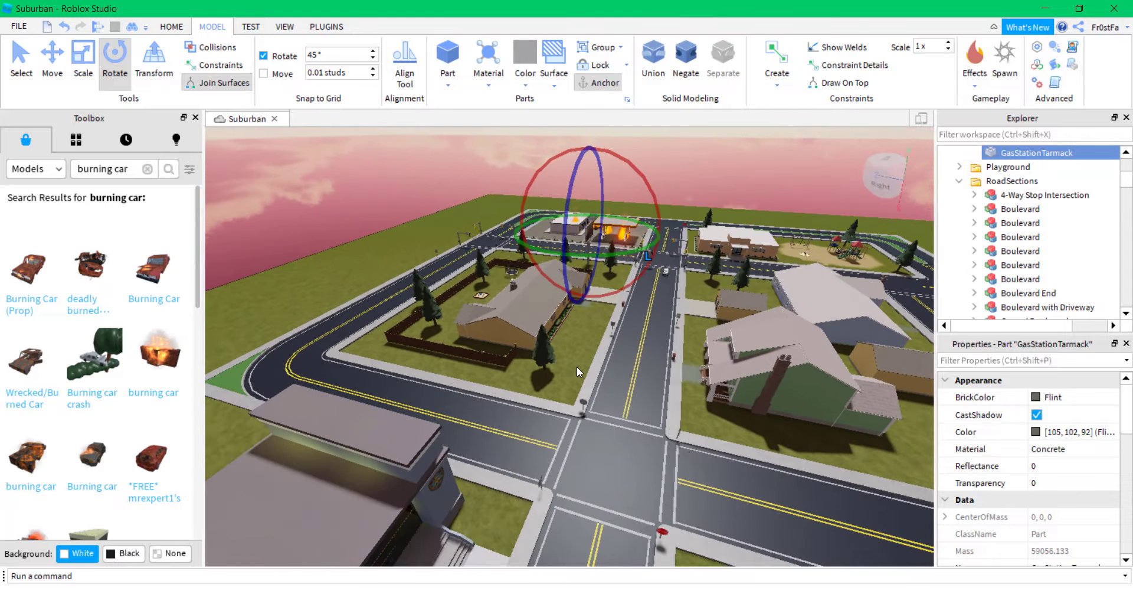
pyautogui.press('s')
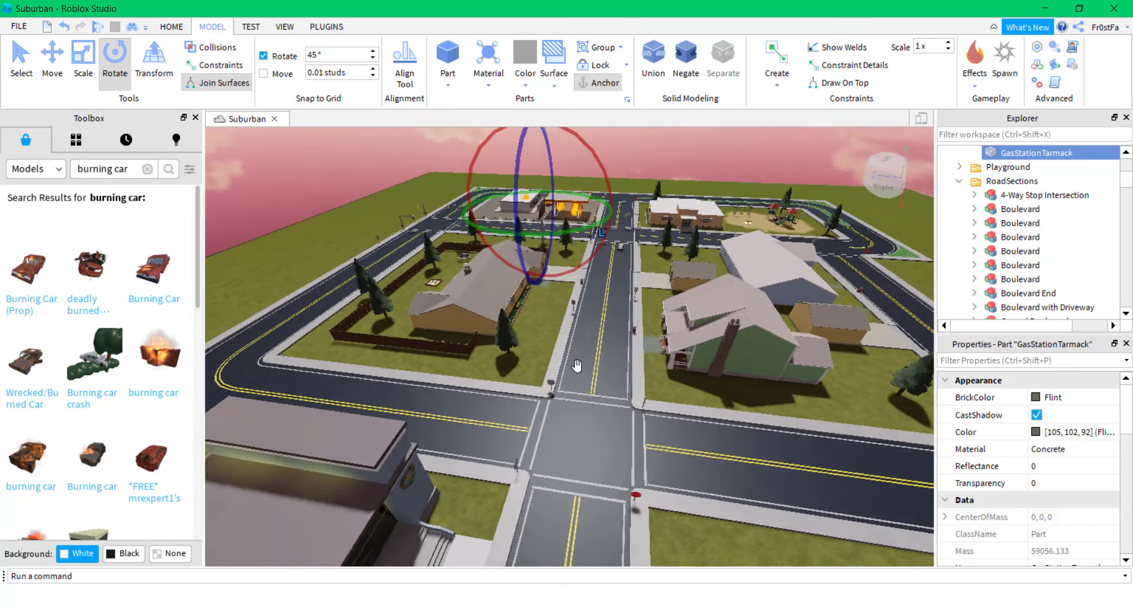
pyautogui.press('w')
pyautogui.press('s')
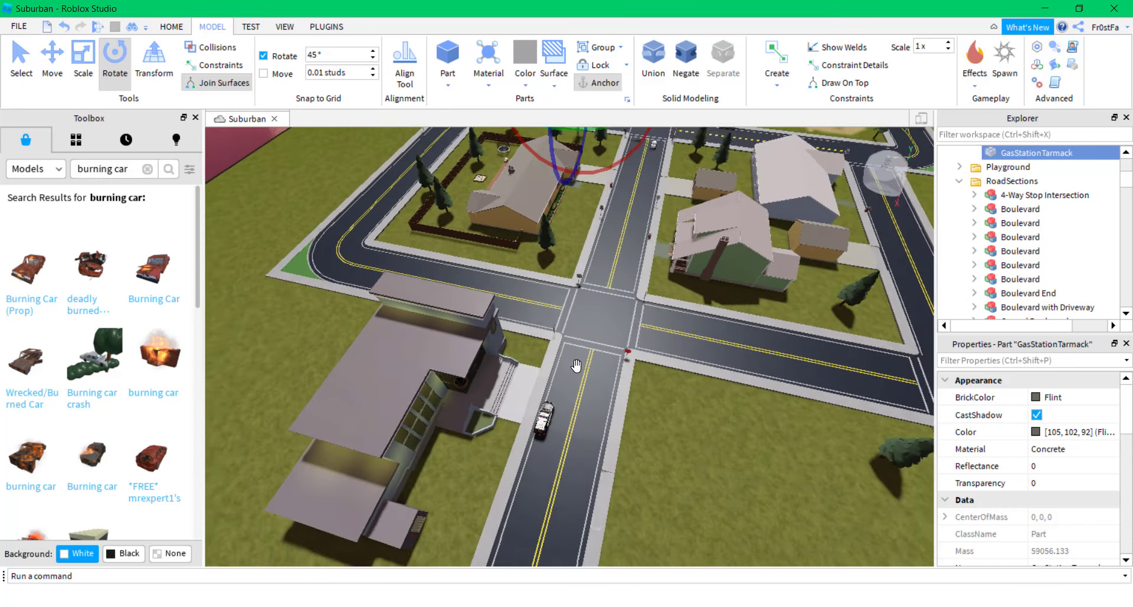